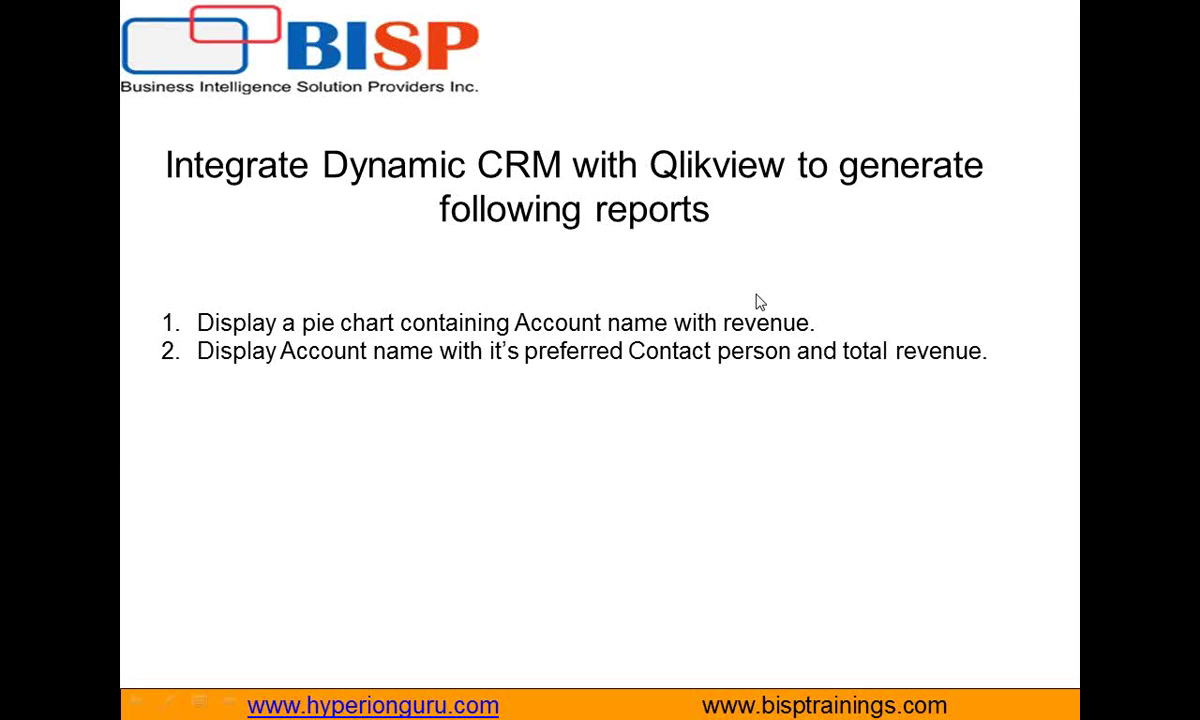
- Exit the slide show and return to editing slide 2 of the Qlikview reports deck
key(Escape)
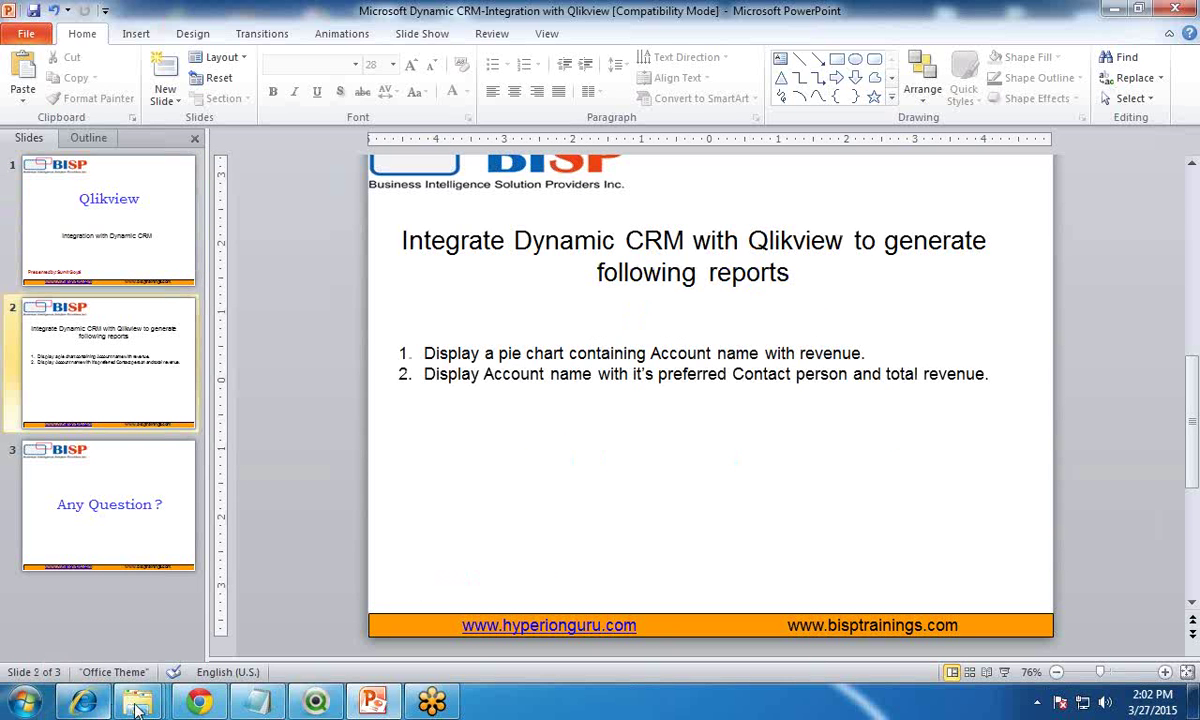
- Bring up Chrome on the Progress Pacific login page and select its address
click(420, 560)
click(481, 11)
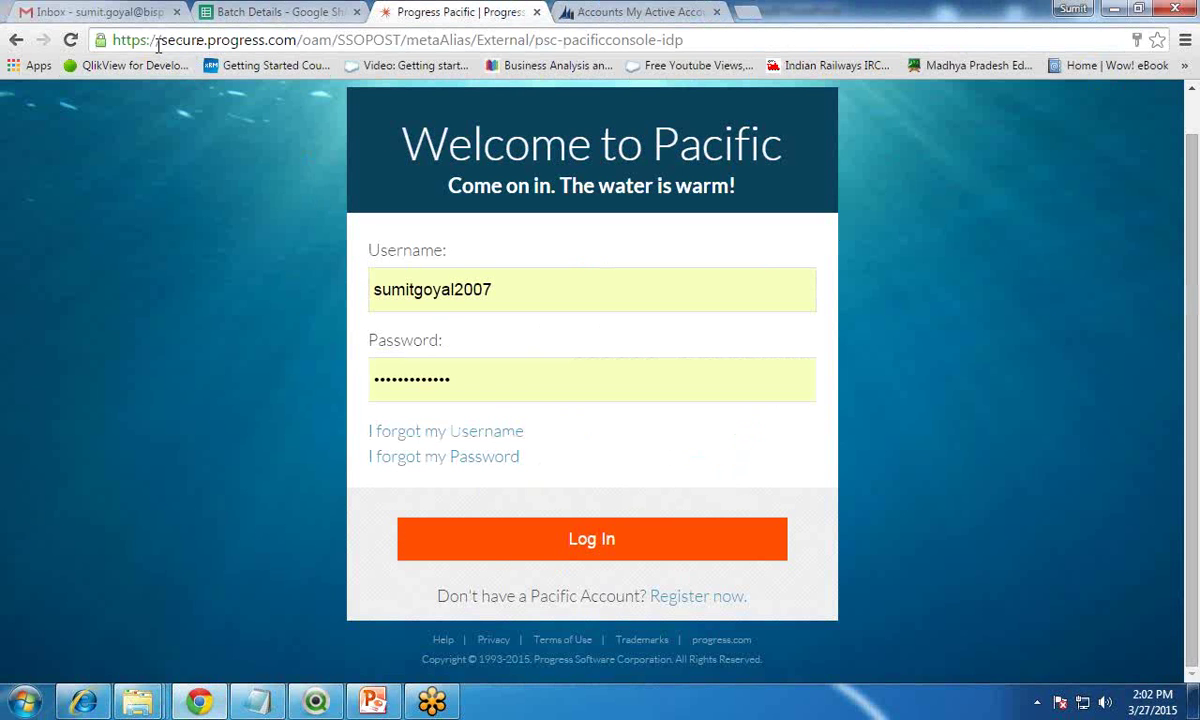
drag(160, 40, 665, 40)
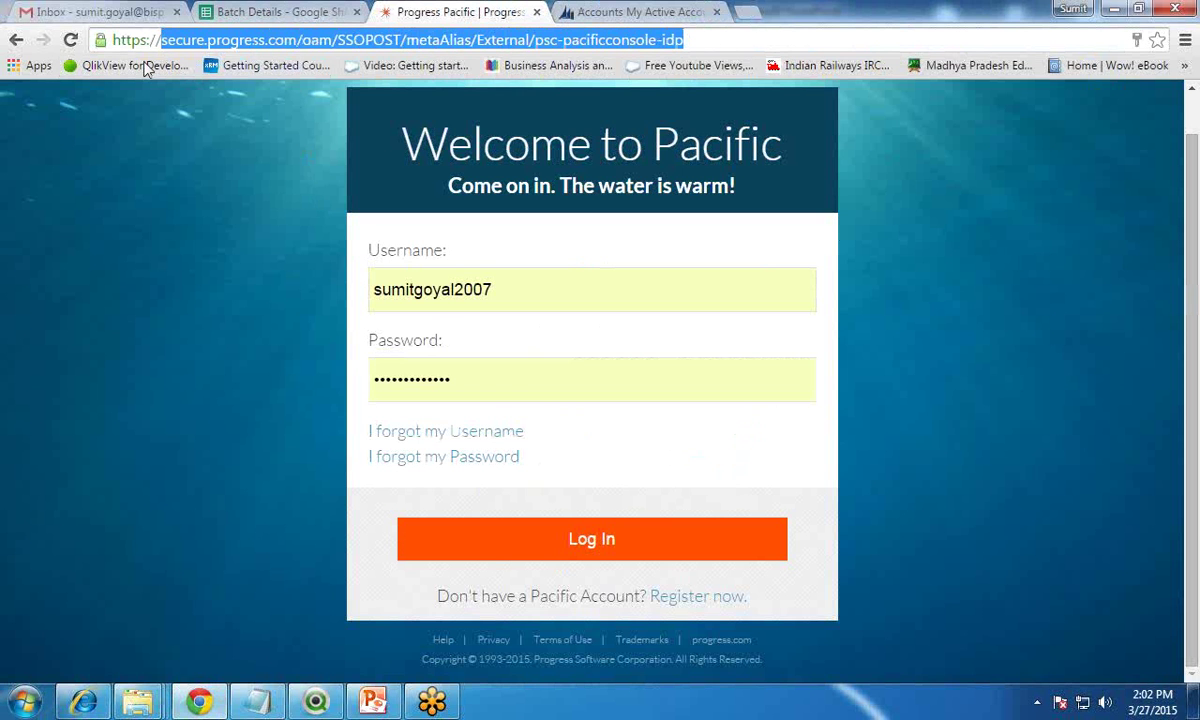
click(169, 90)
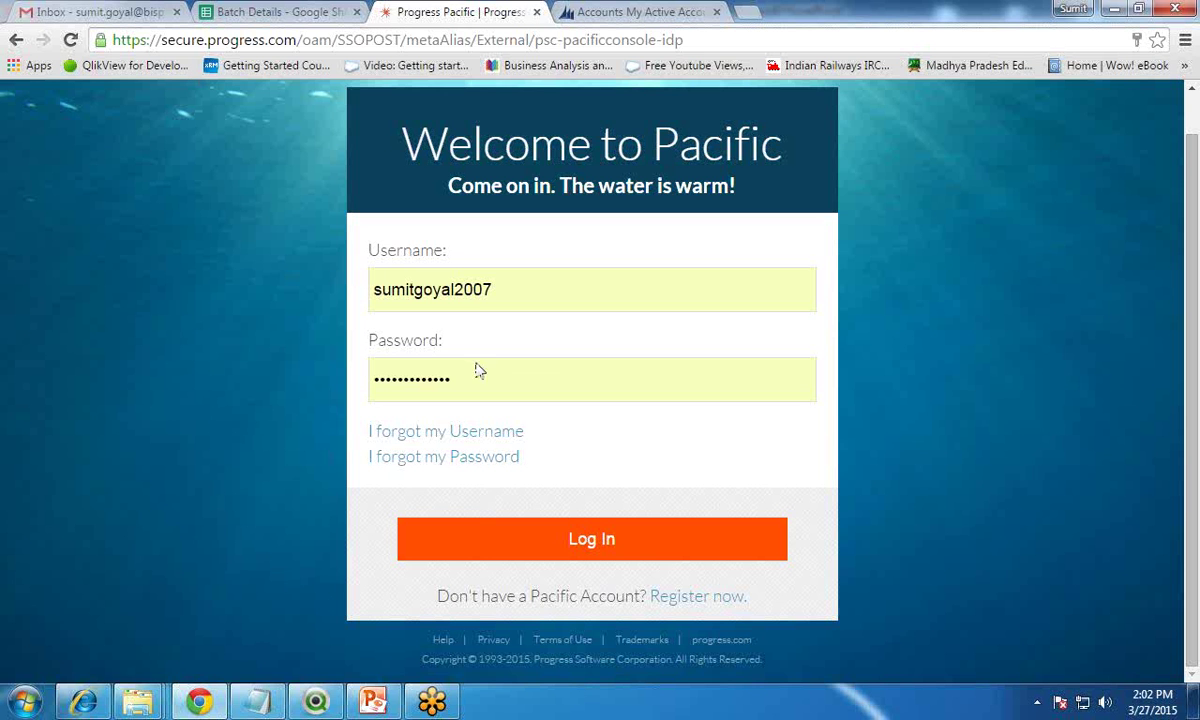
- Browse the free-trial registration form, then go back to the Pacific login page
click(701, 598)
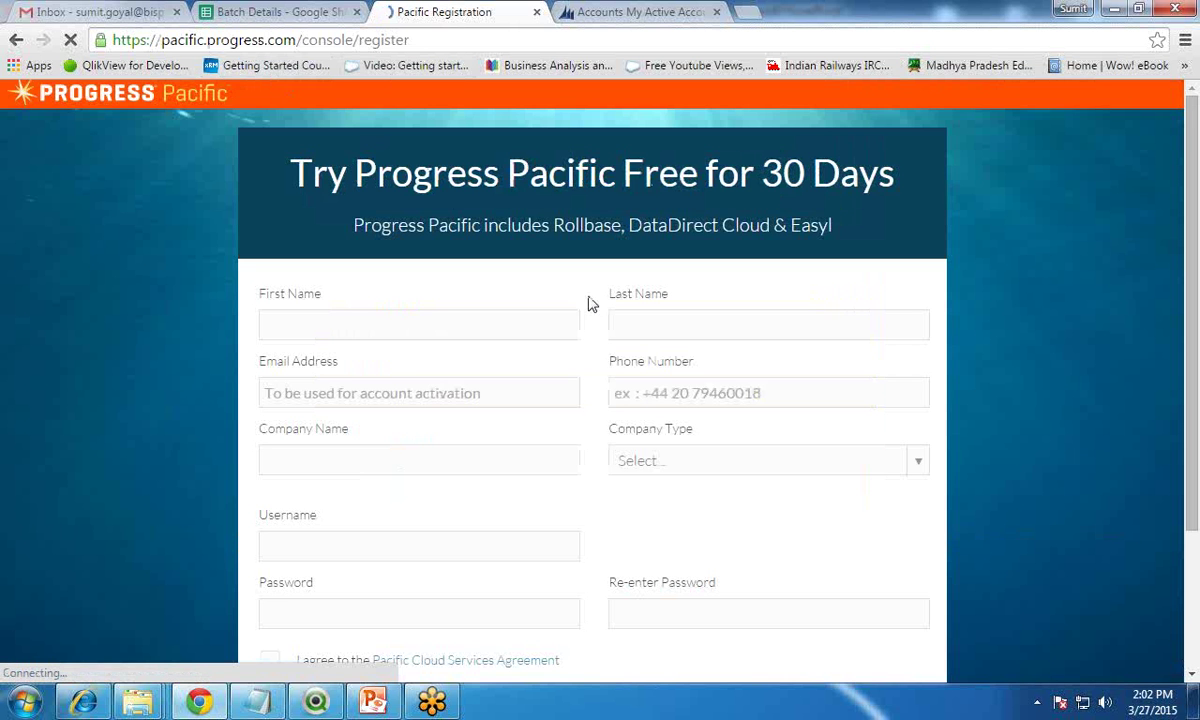
scroll(575, 457, down, 1)
scroll(575, 457, down, 1)
scroll(571, 550, up, 2)
scroll(571, 545, down, 2)
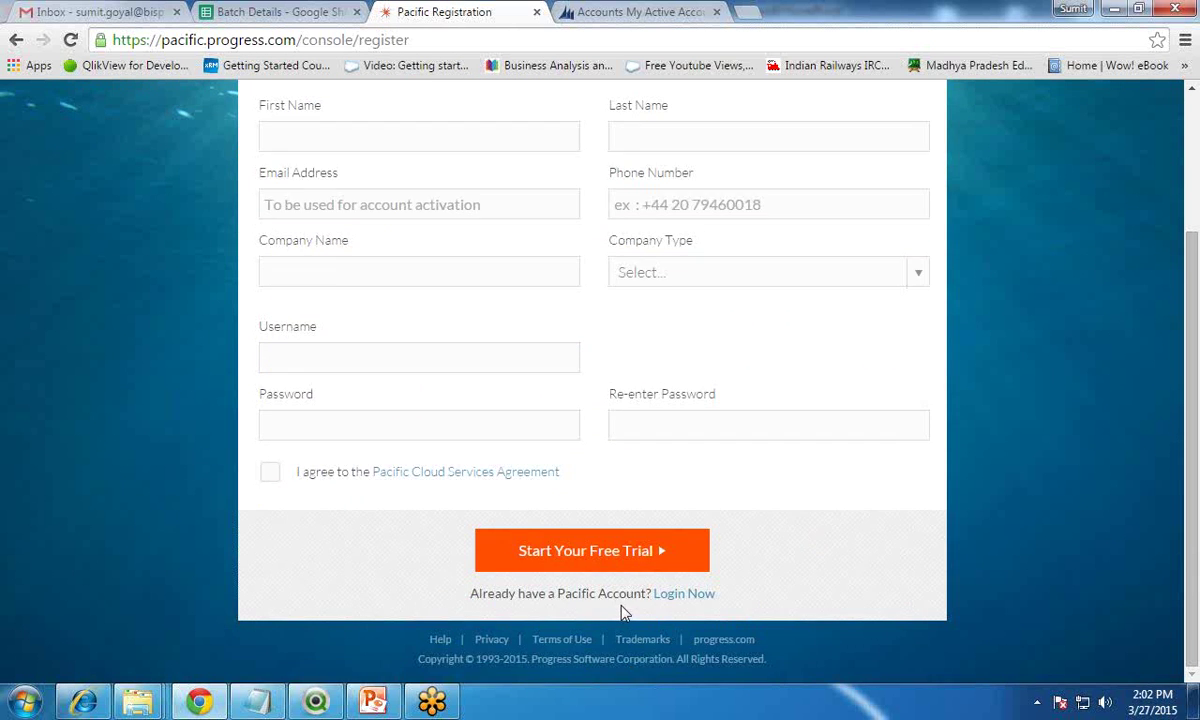
scroll(624, 610, up, 2)
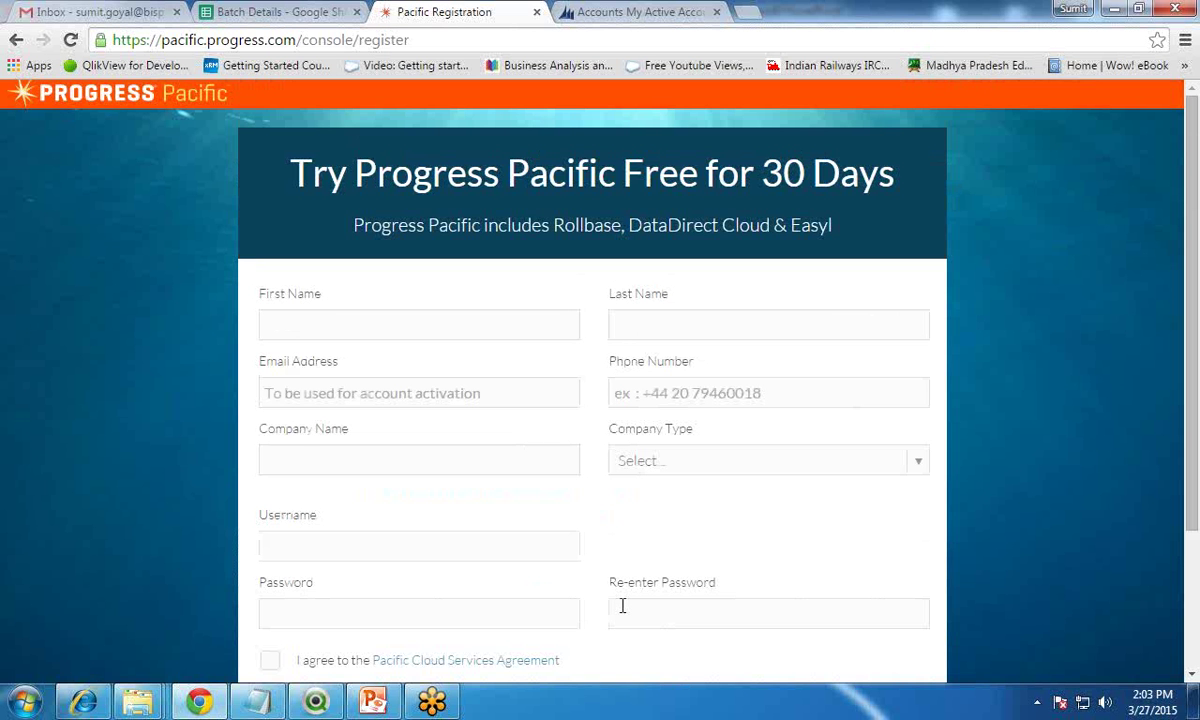
click(16, 40)
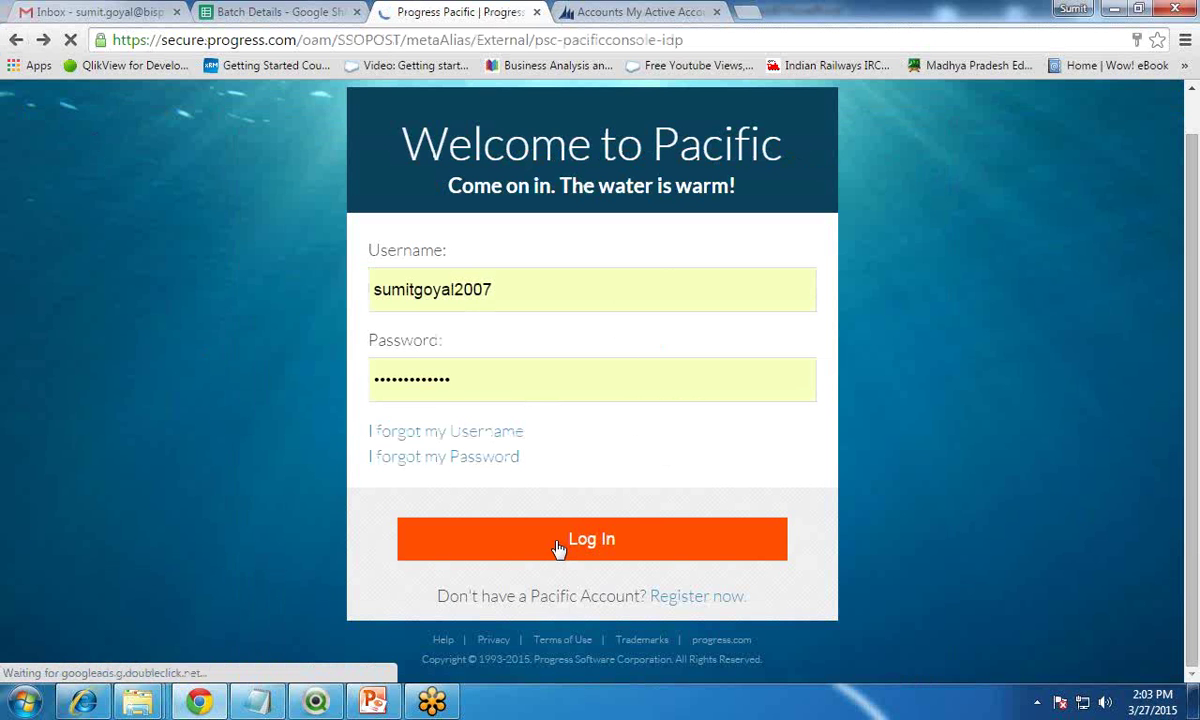
- Log in to Progress Pacific with the saved credentials, retrying after the timeout, and open DataDirect Cloud
double_click(468, 290)
click(580, 555)
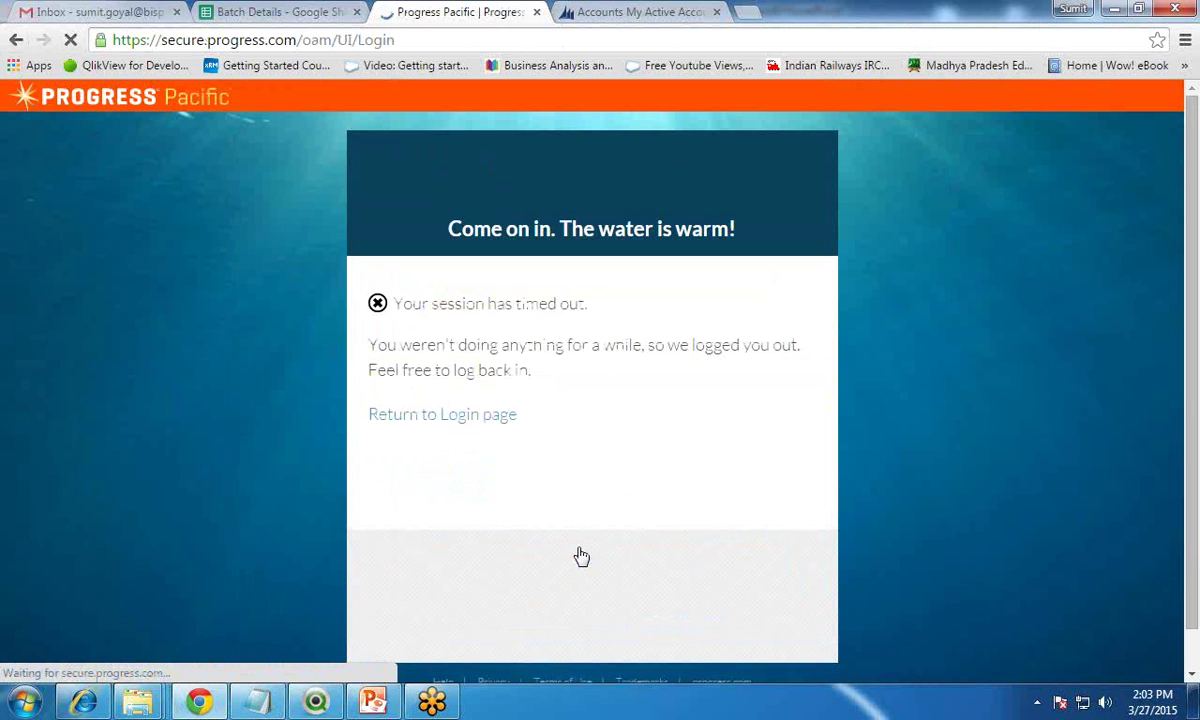
click(456, 421)
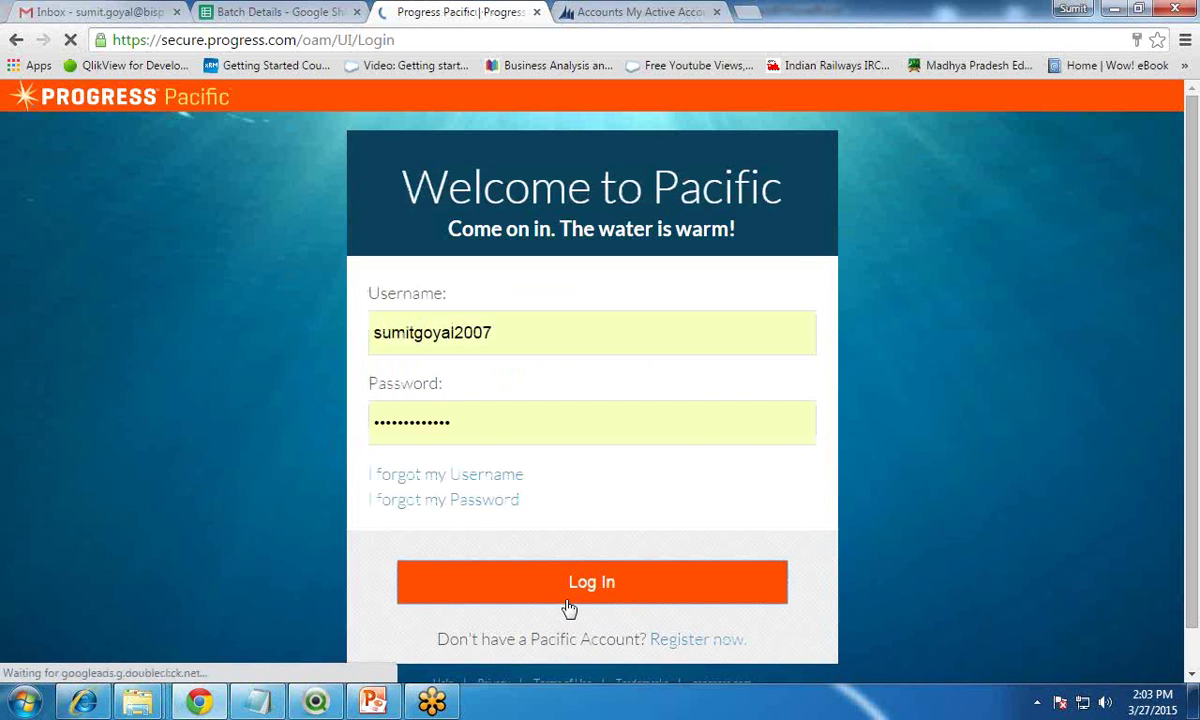
click(568, 606)
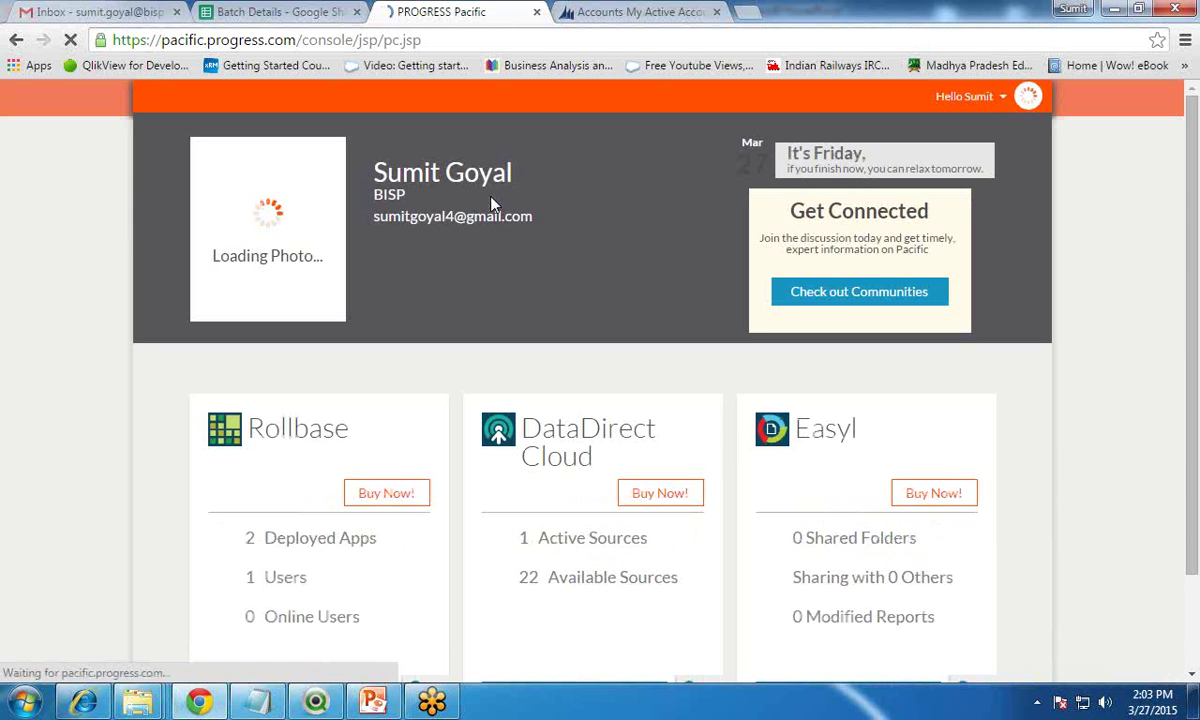
scroll(994, 404, down, 2)
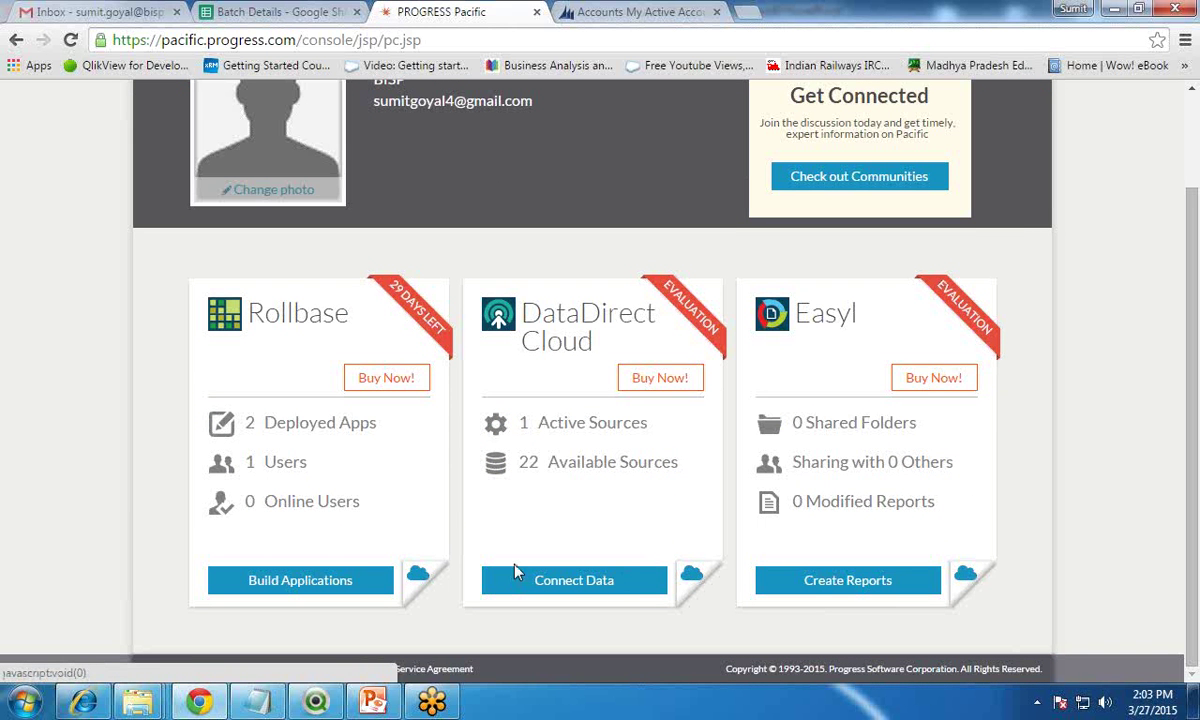
click(569, 590)
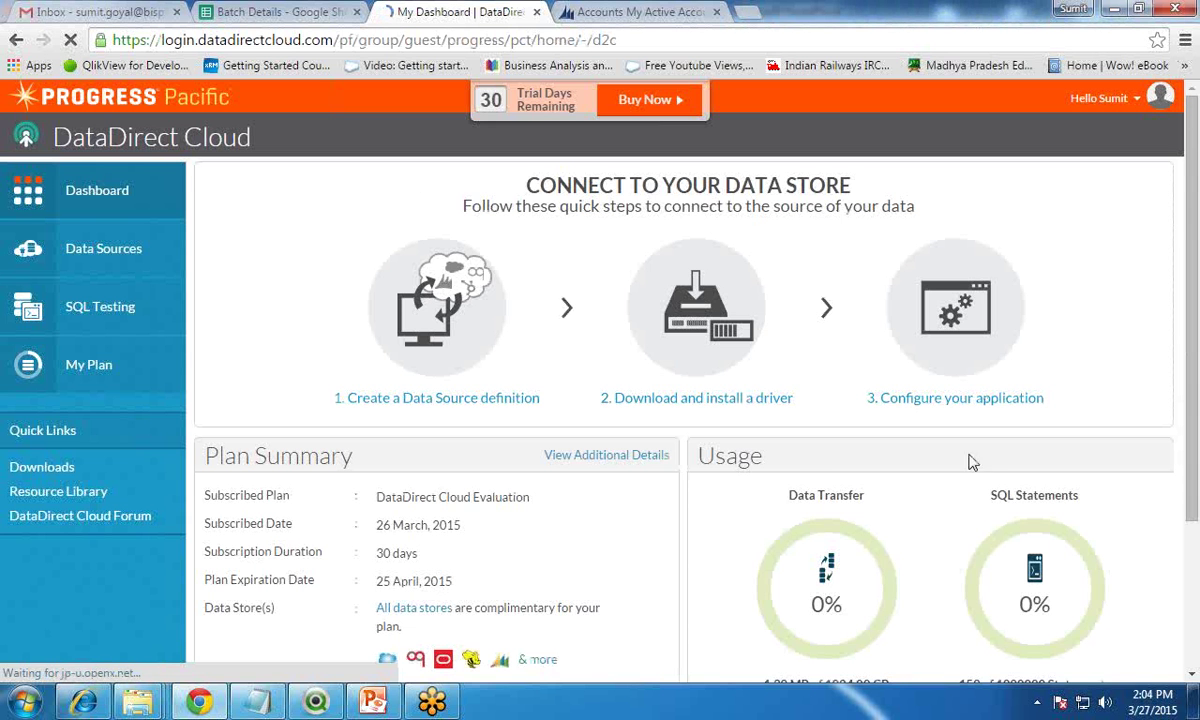
- Review the dashboard's data transfer usage, then open My Data Sources showing BispData
scroll(972, 445, down, 1)
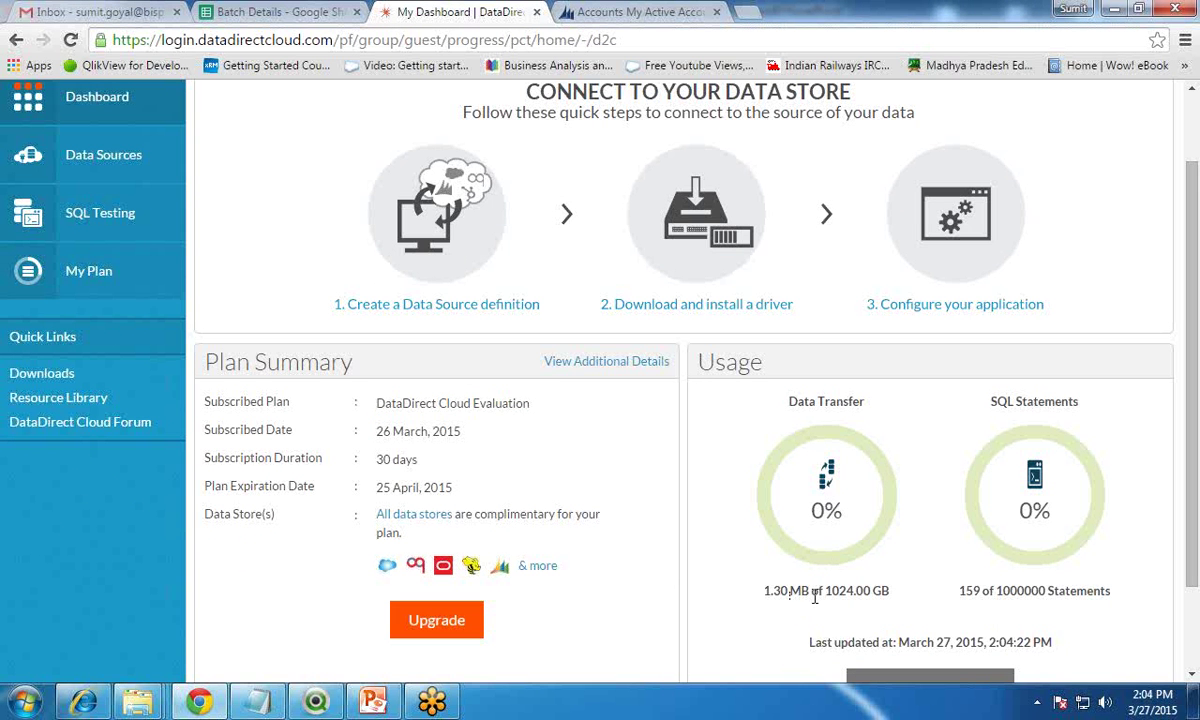
drag(831, 591, 806, 591)
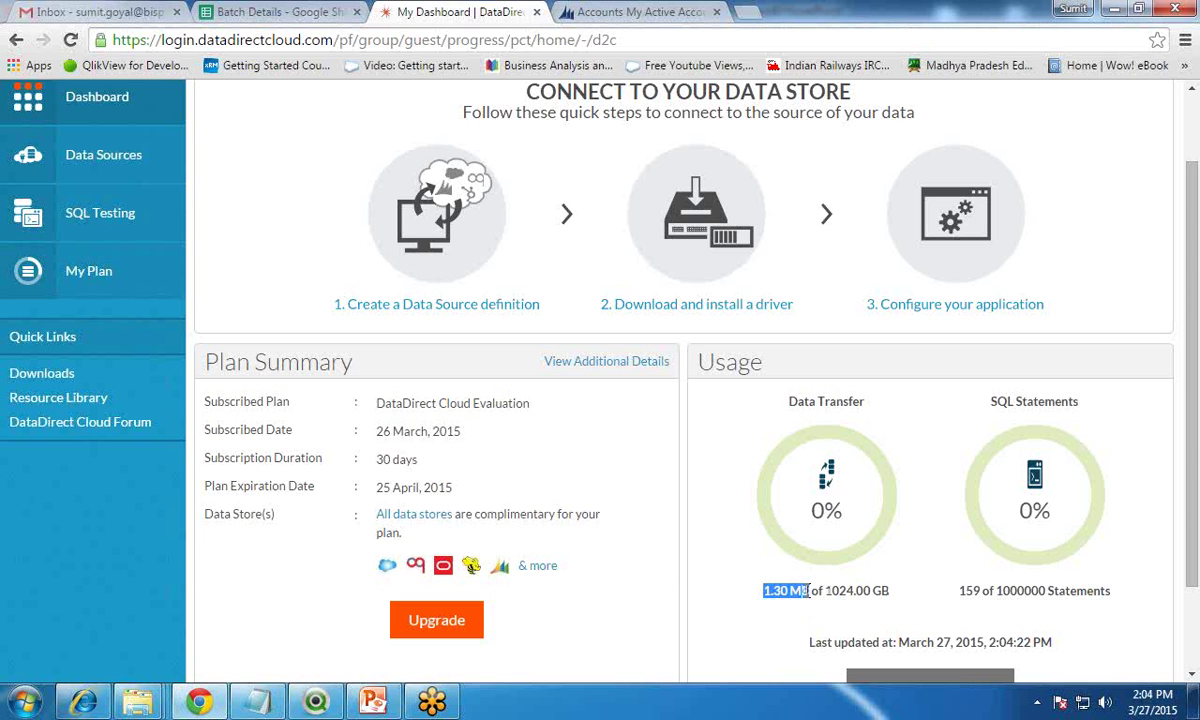
scroll(605, 605, up, 1)
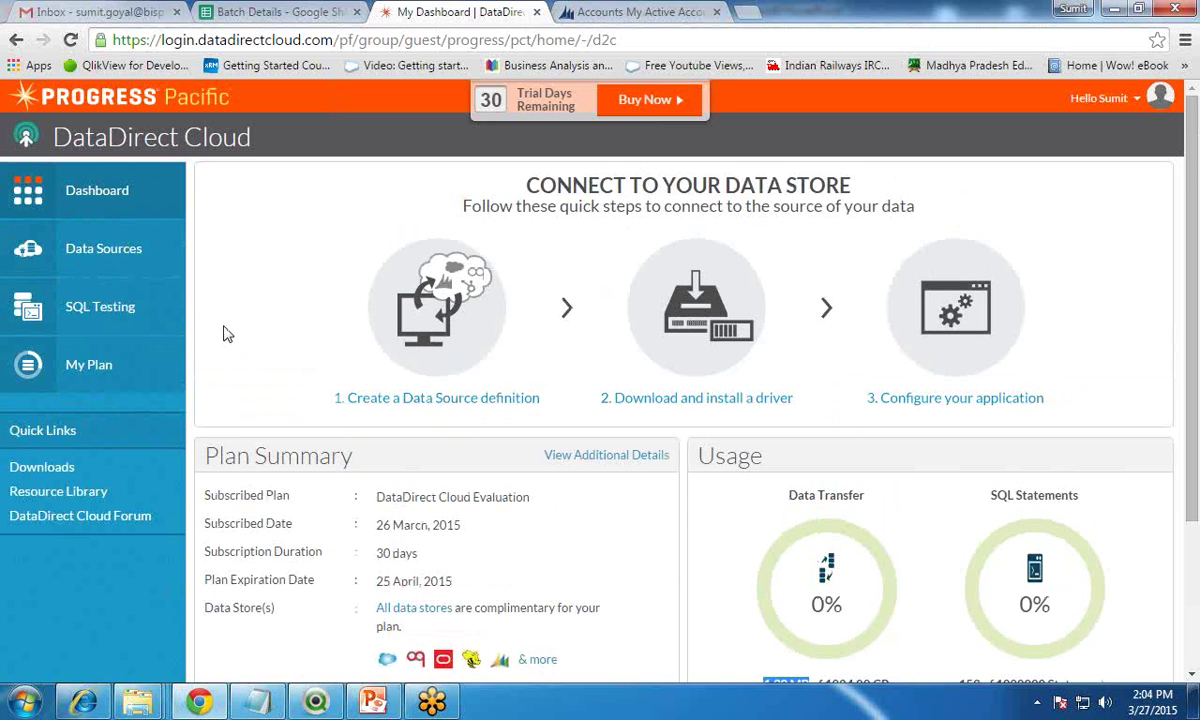
click(98, 258)
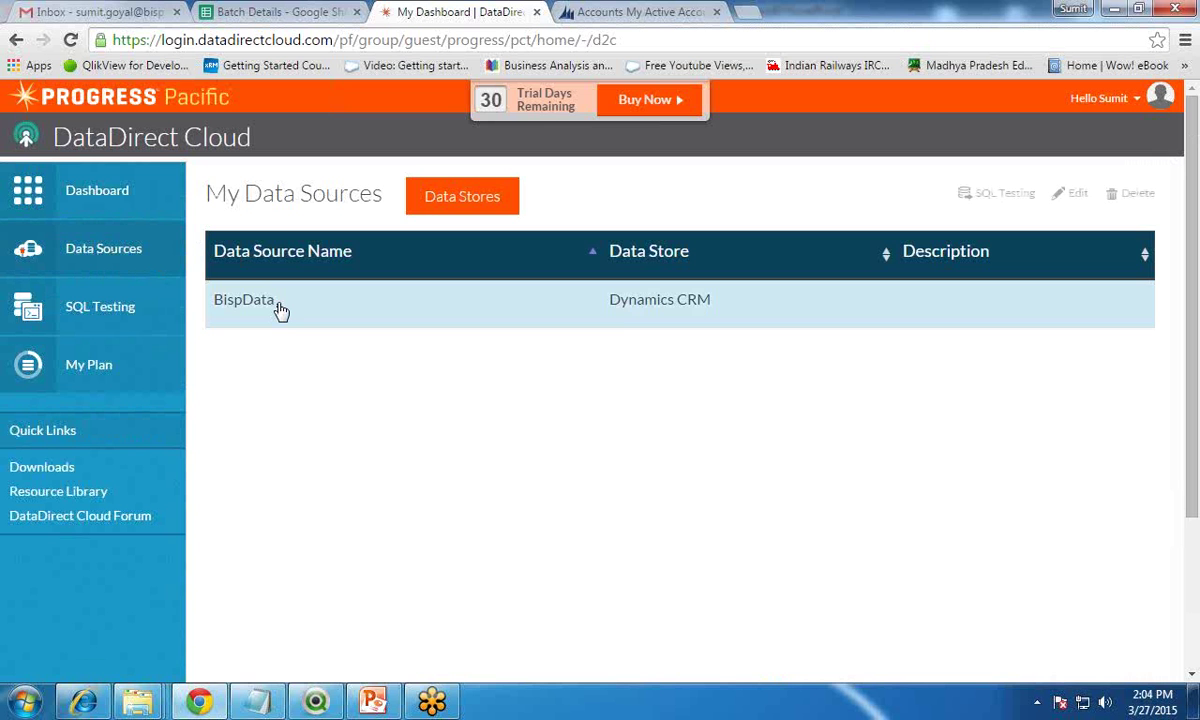
- Open the Create Data Source form for Microsoft Dynamics CRM from the Data Stores list
click(472, 198)
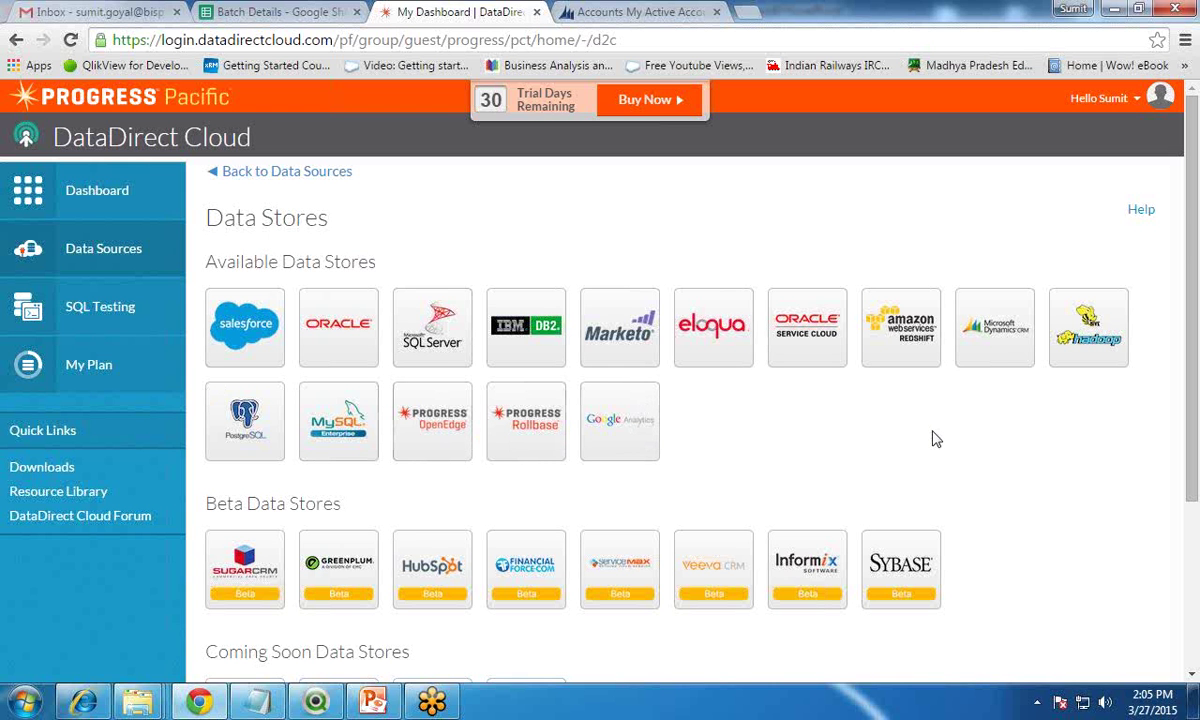
click(988, 348)
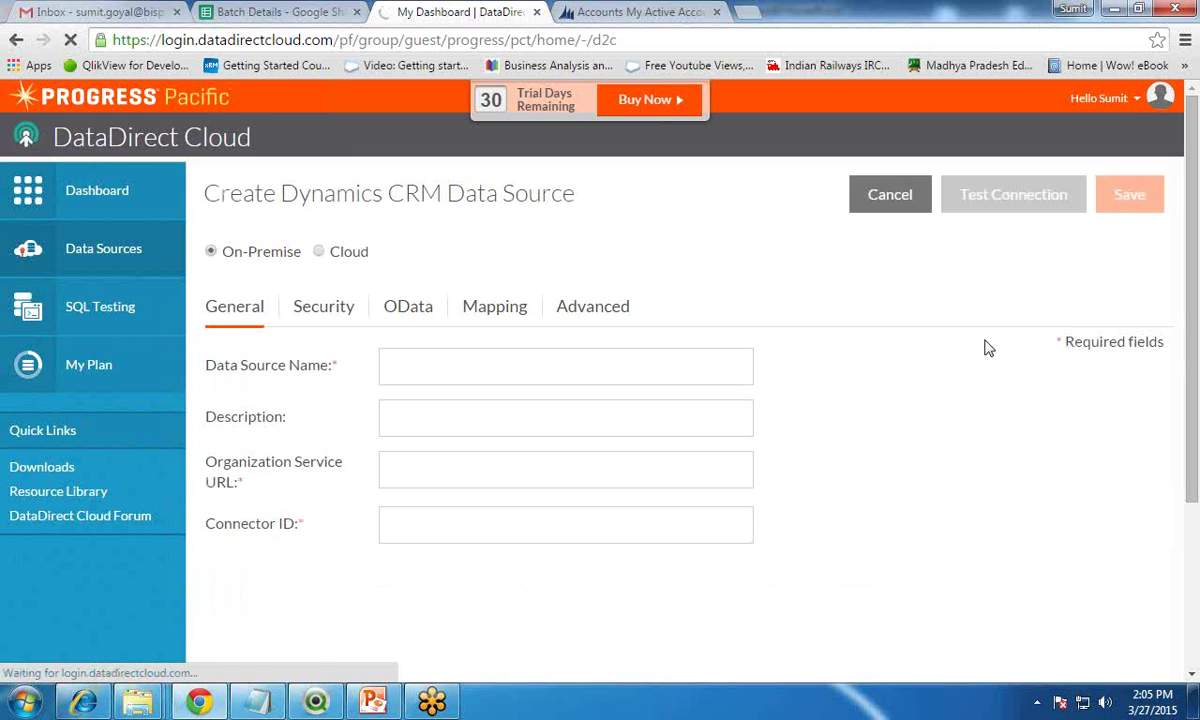
- Make the source a Cloud connection named NewDataSource, entering the CRM user ID and password
click(320, 254)
scroll(340, 297, down, 1)
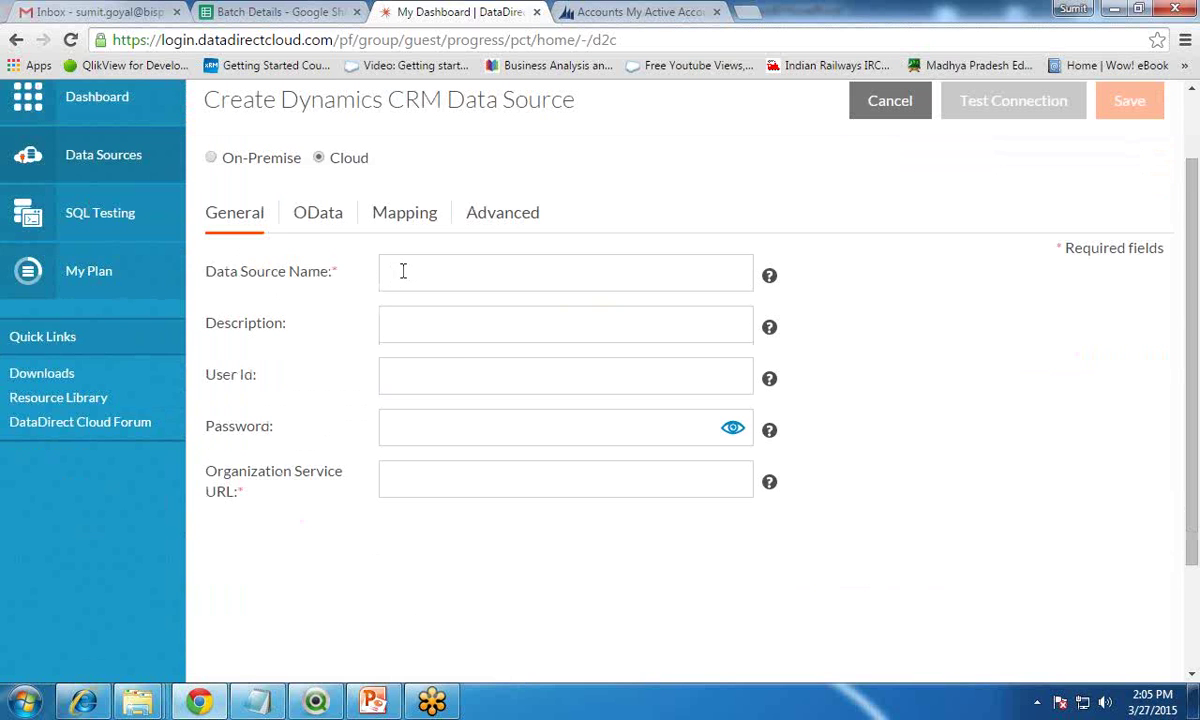
text(NewDataSource)
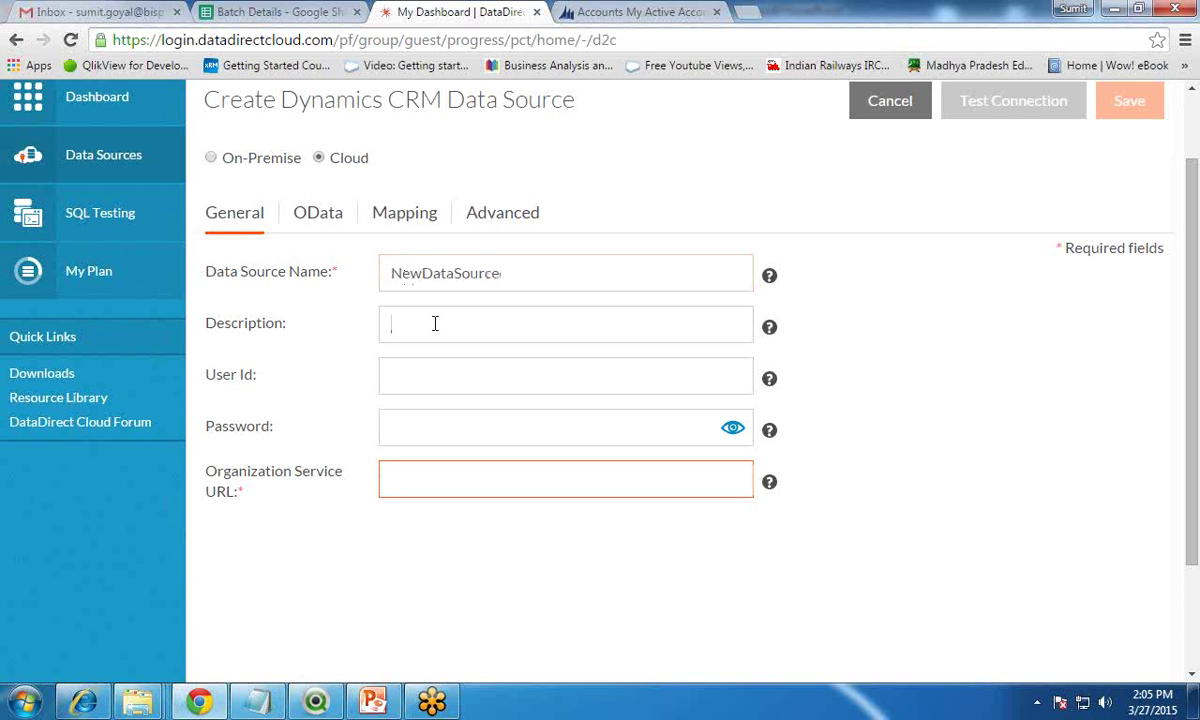
click(439, 377)
key(ctrl+v)
click(464, 421)
text(******)
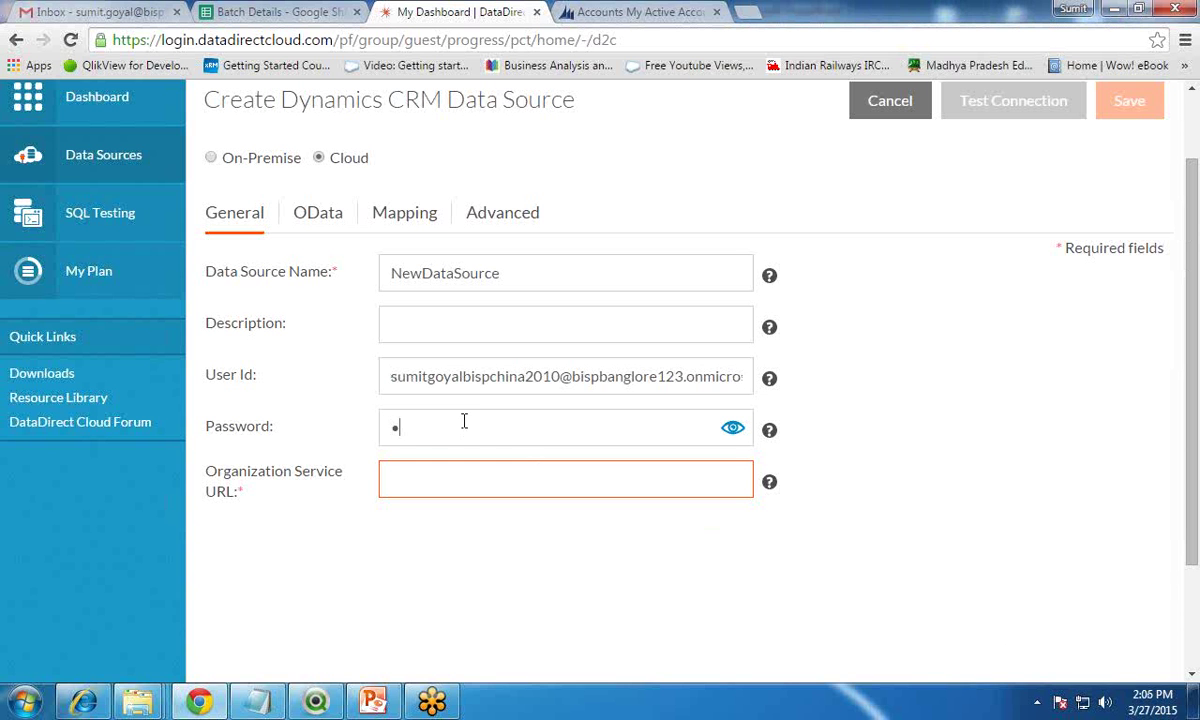
text(*****)
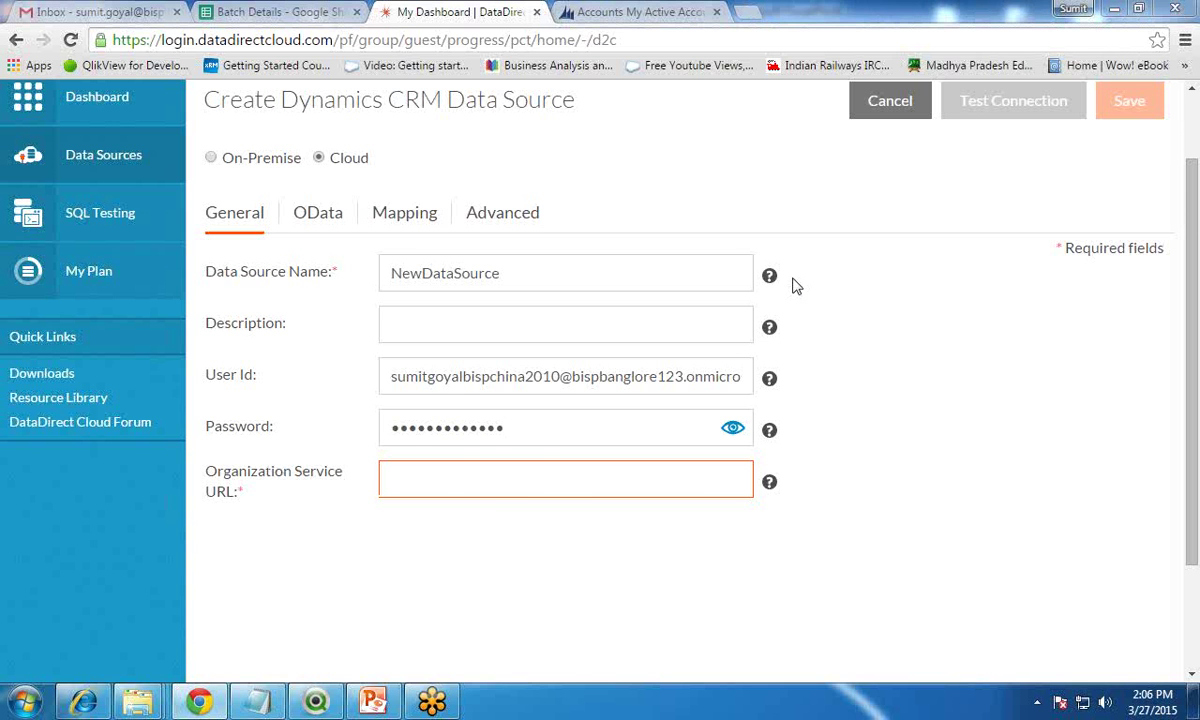
click(630, 10)
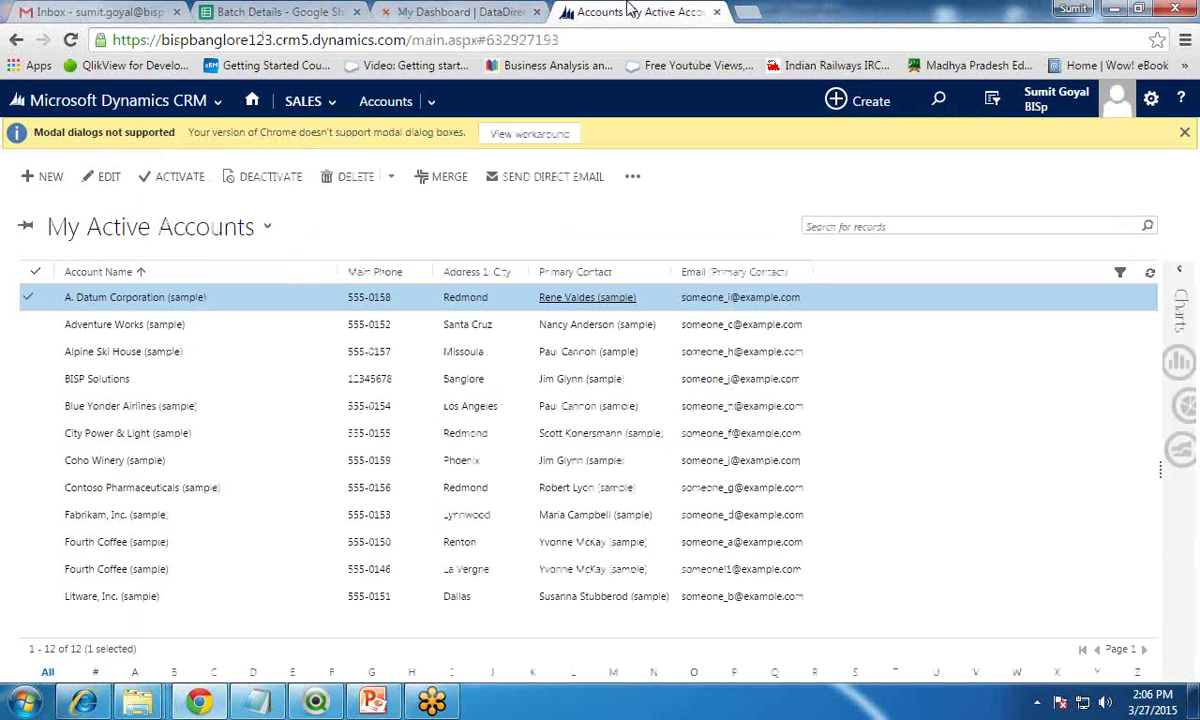
- Copy the Organization Service endpoint URL from Dynamics CRM's Settings > Customizations > Developer Resources page
click(176, 100)
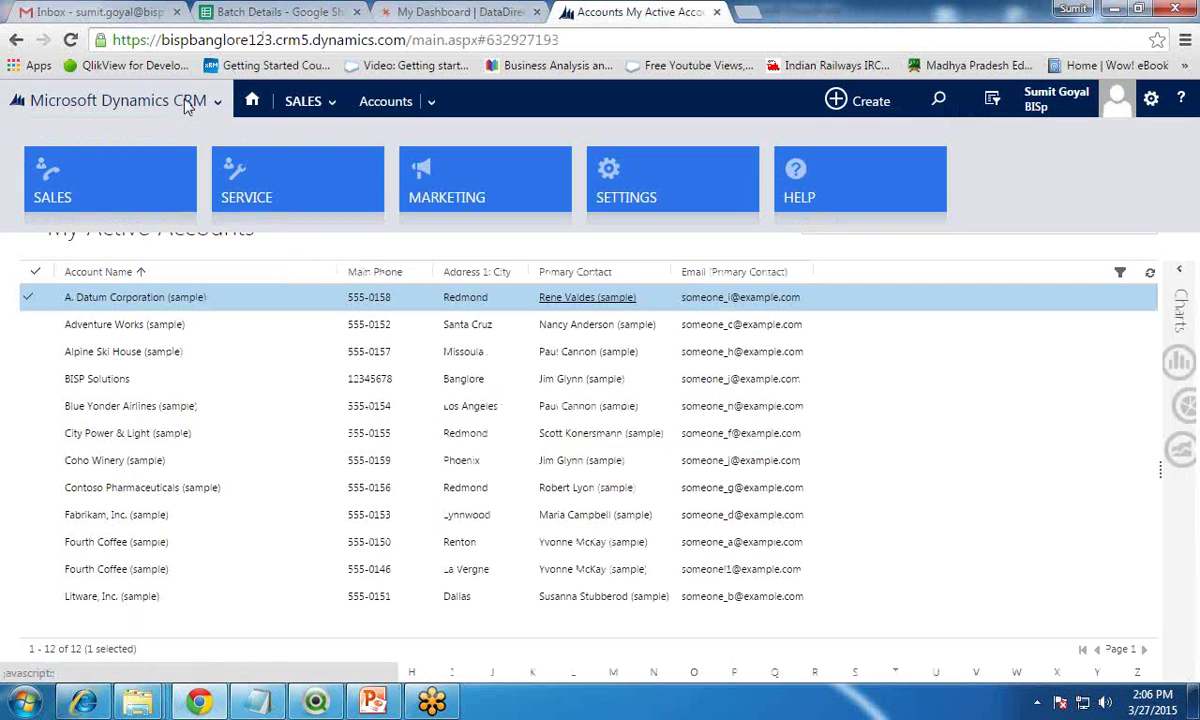
click(633, 195)
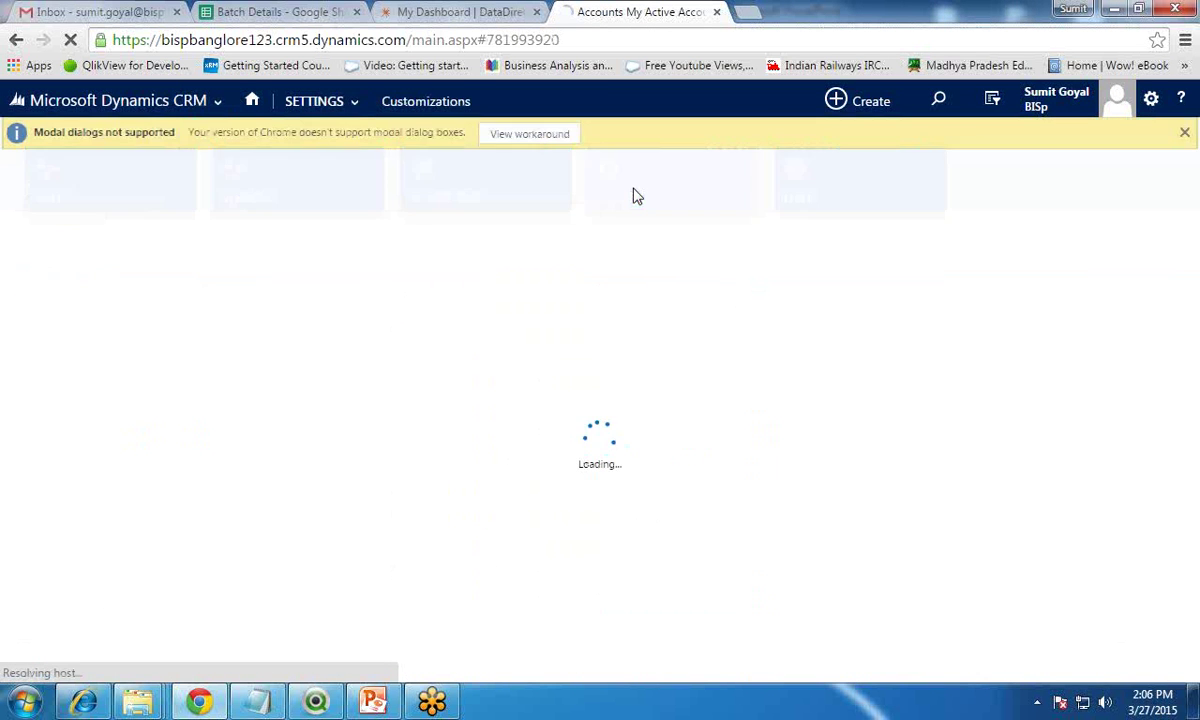
click(350, 102)
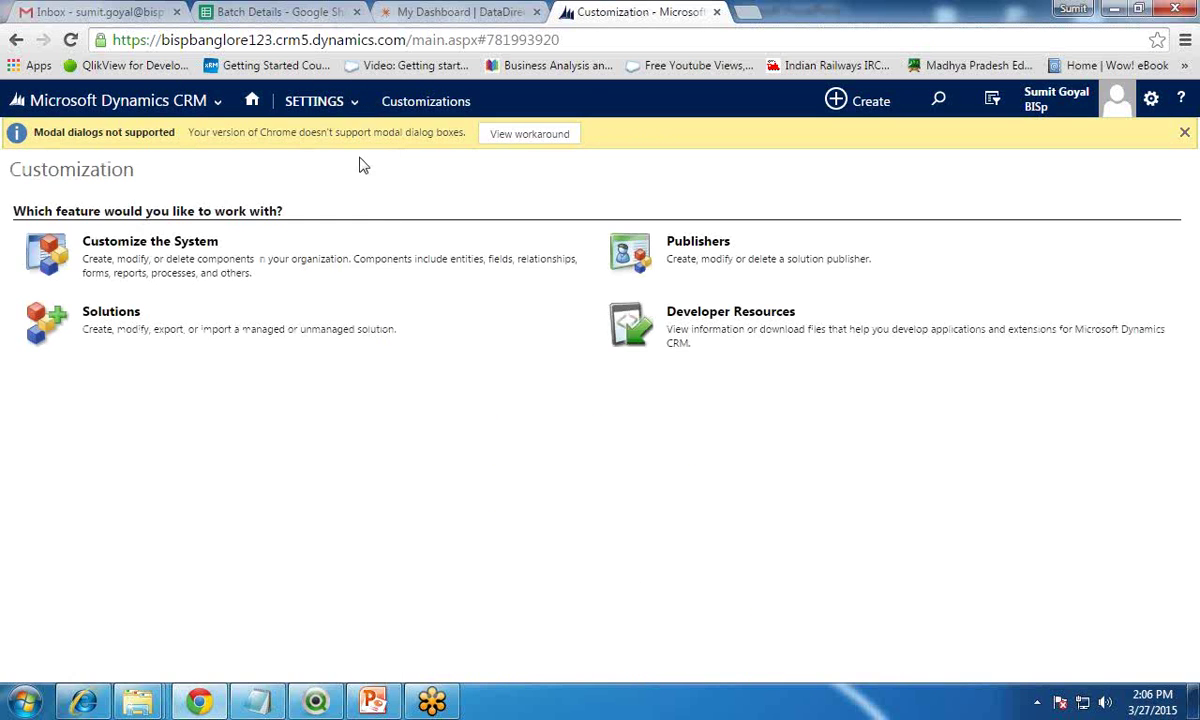
click(330, 104)
click(412, 103)
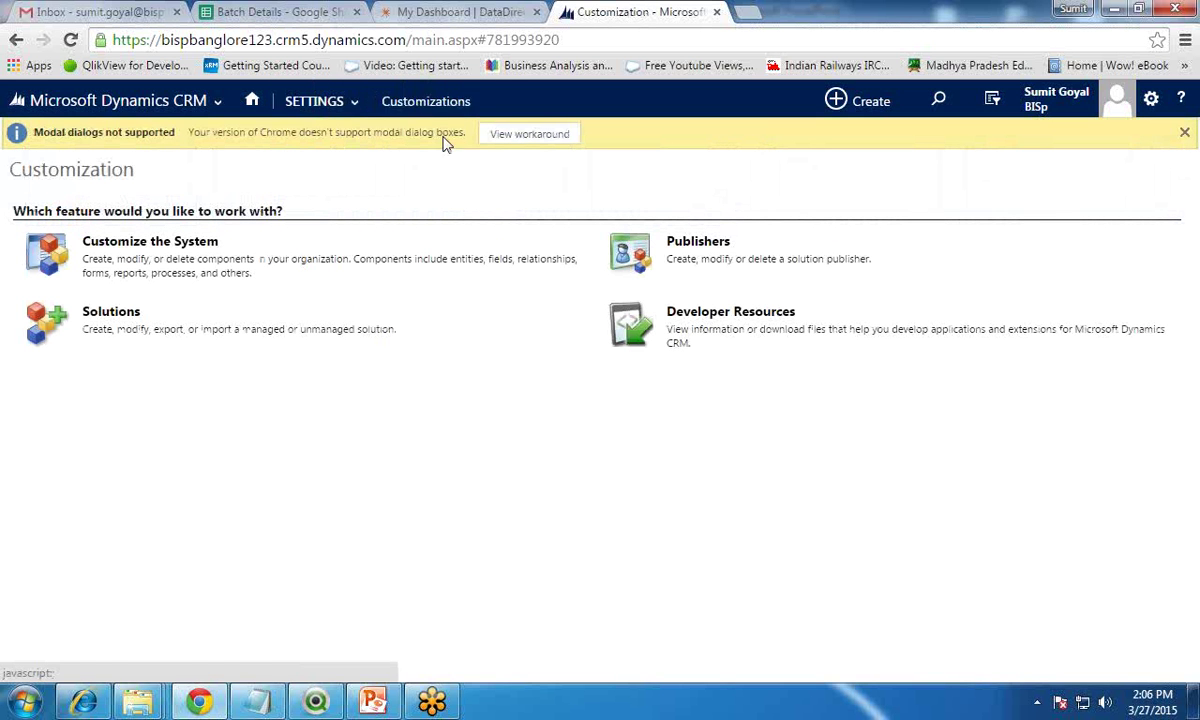
click(731, 314)
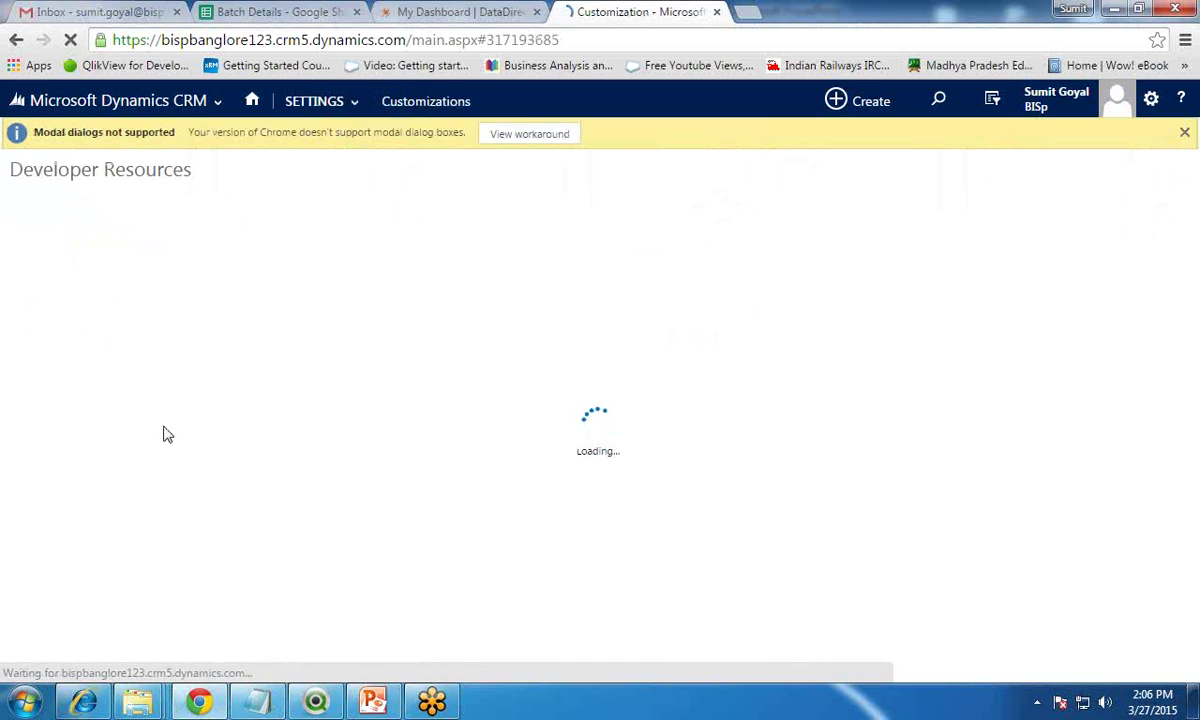
drag(409, 515, 45, 528)
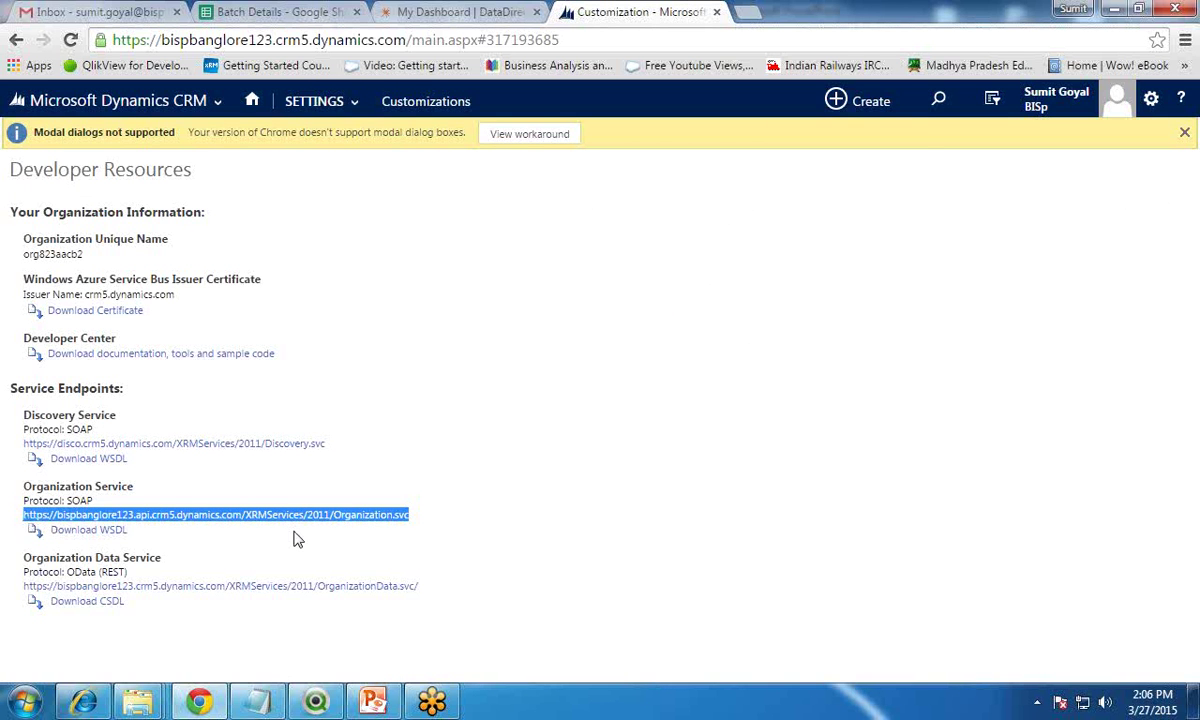
click(460, 12)
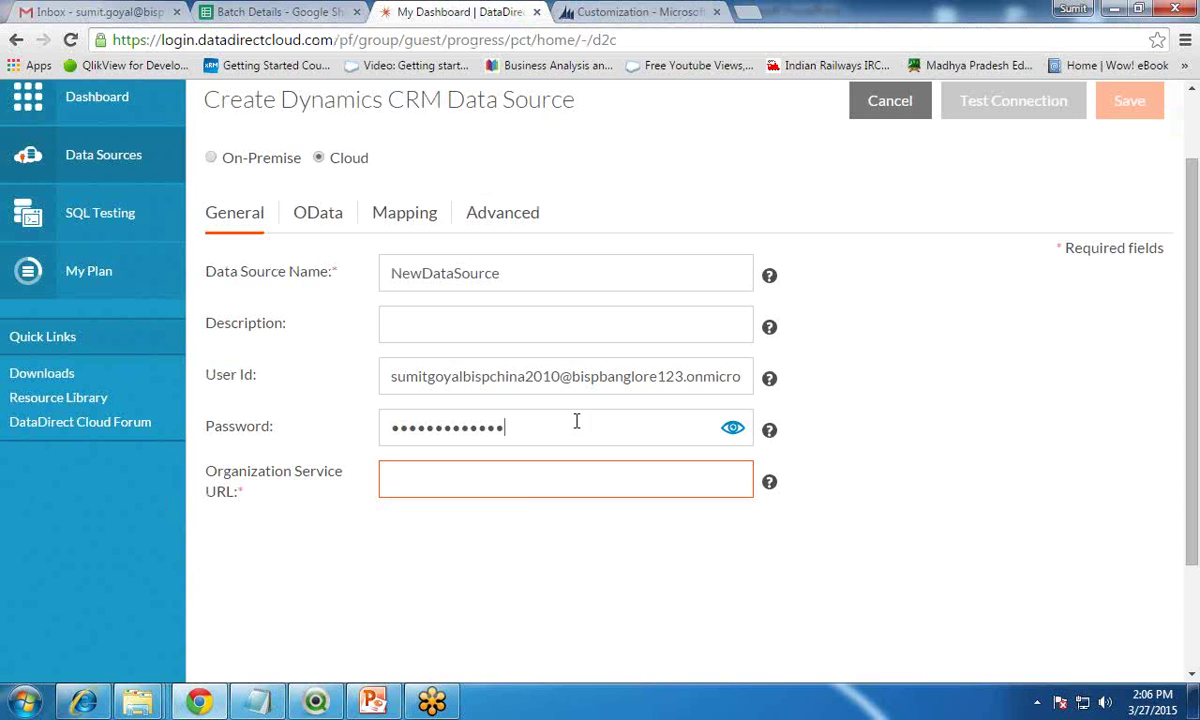
- Paste the Organization Service URL into the form and test the CRM connection
click(515, 483)
key(ctrl+v)
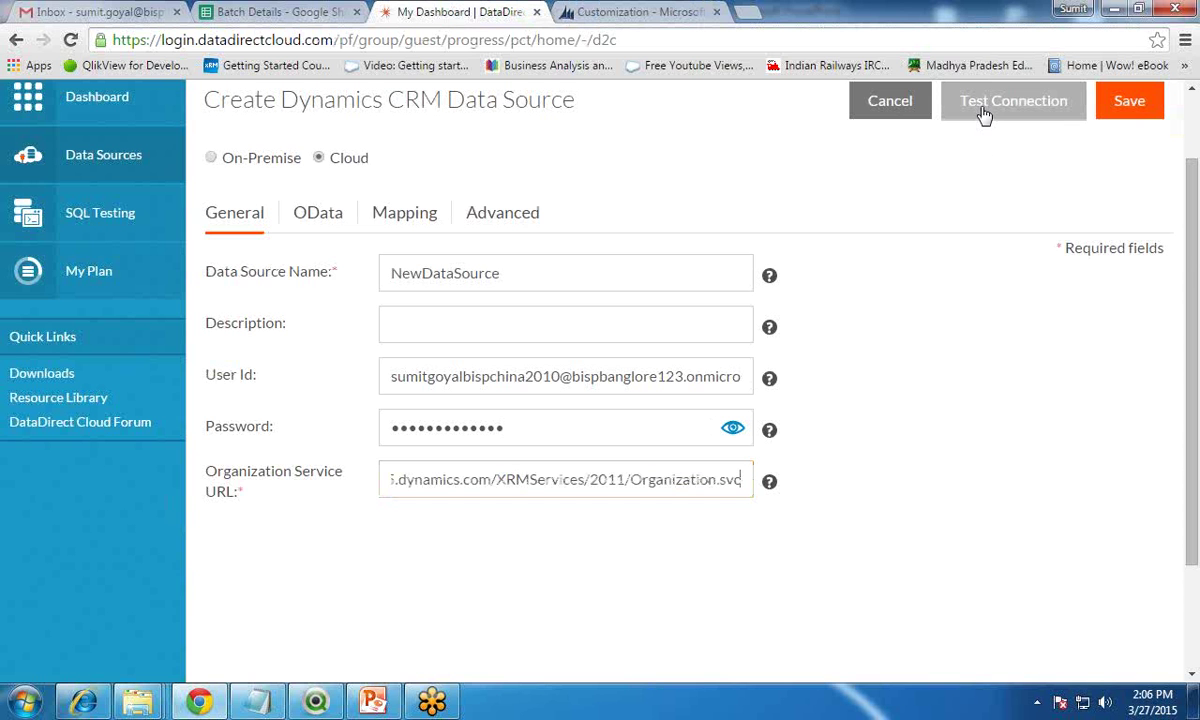
click(985, 115)
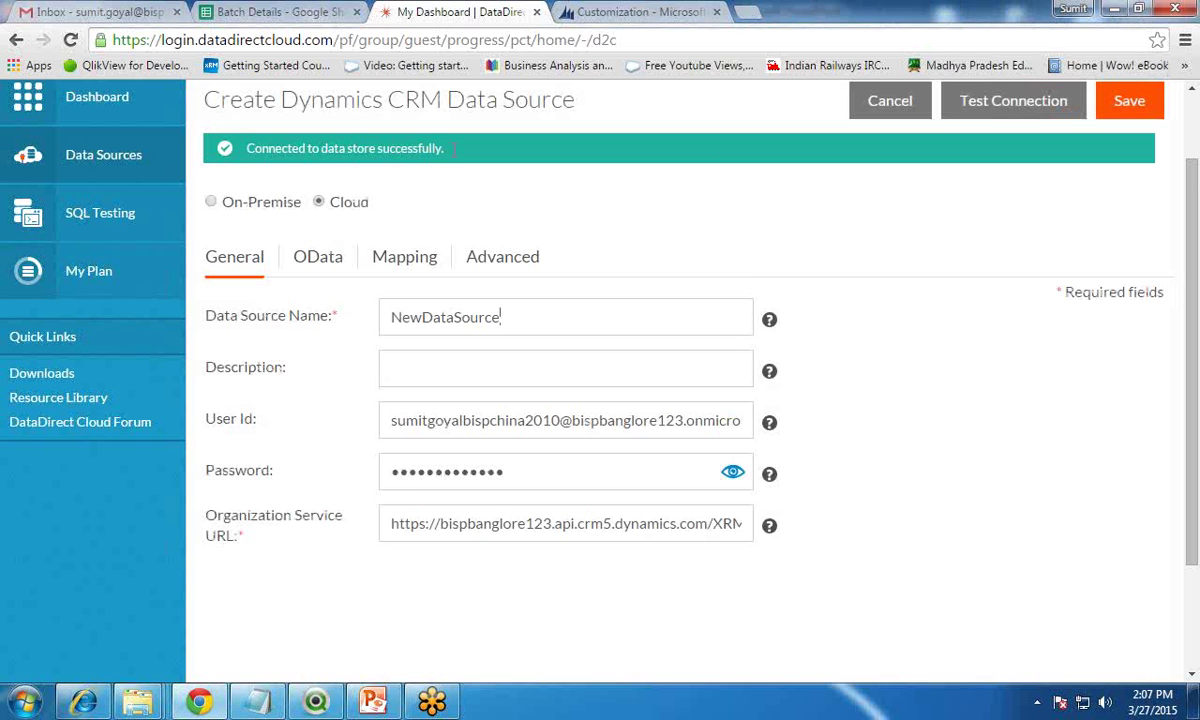
- Save NewDataSource and confirm it appears under My Data Sources beside BispData
scroll(283, 168, up, 1)
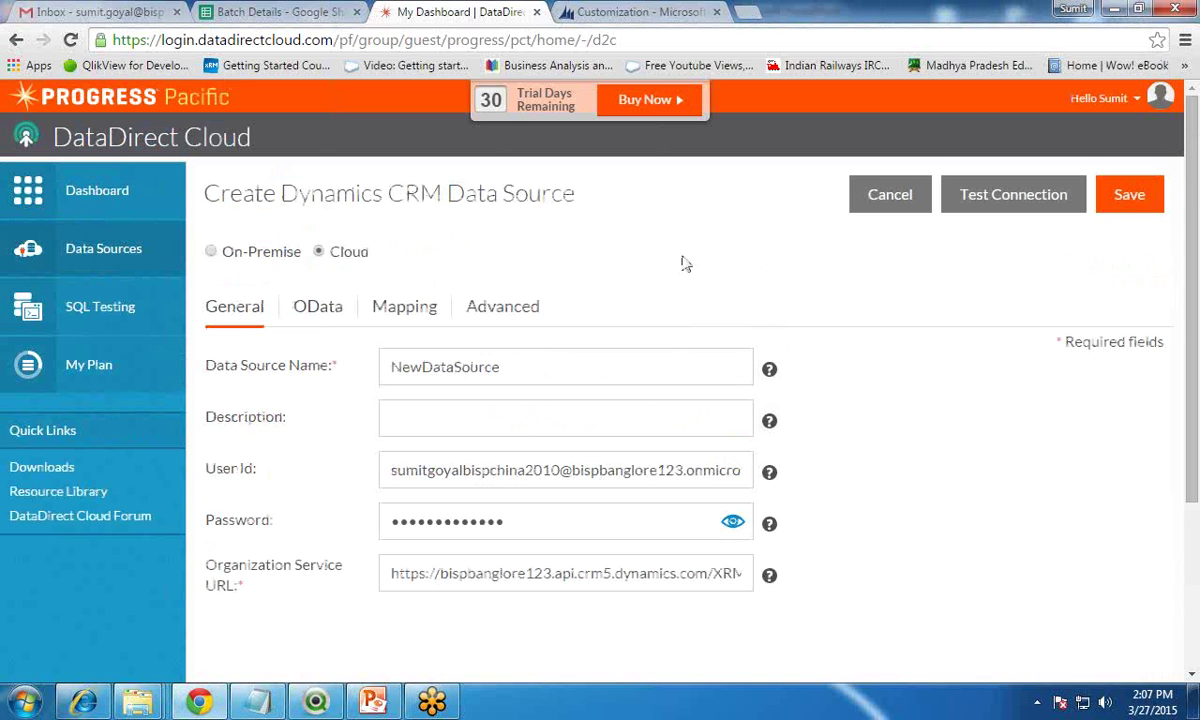
click(1127, 196)
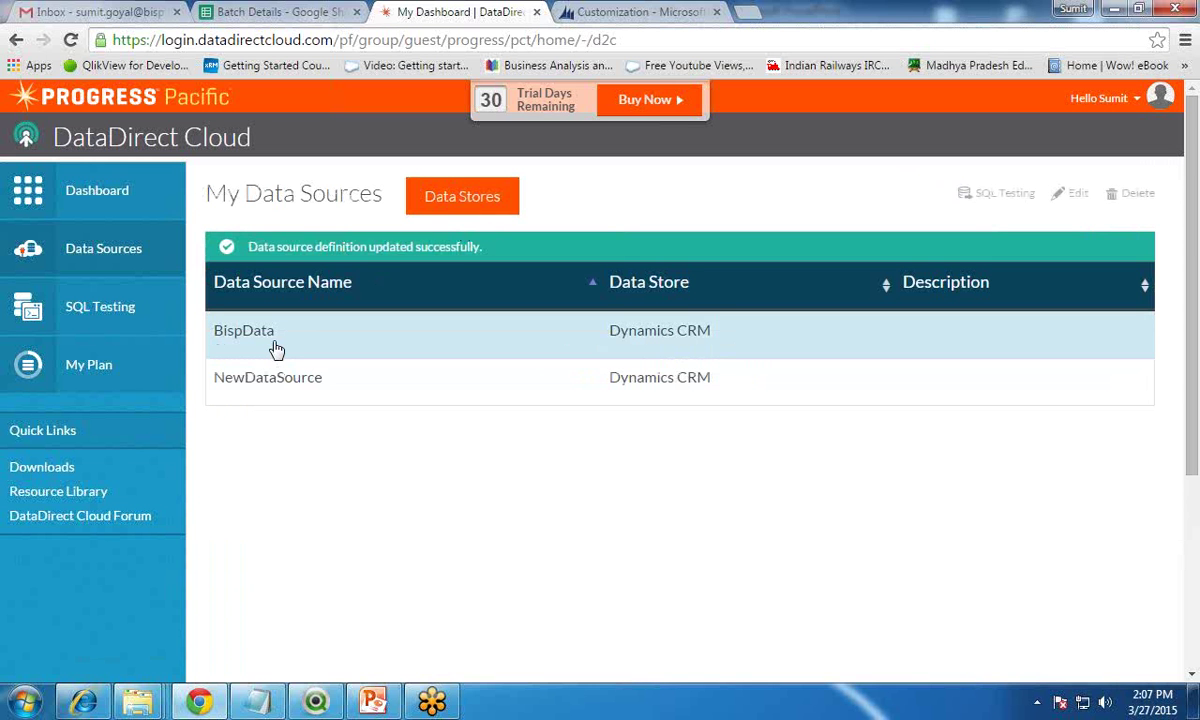
click(600, 11)
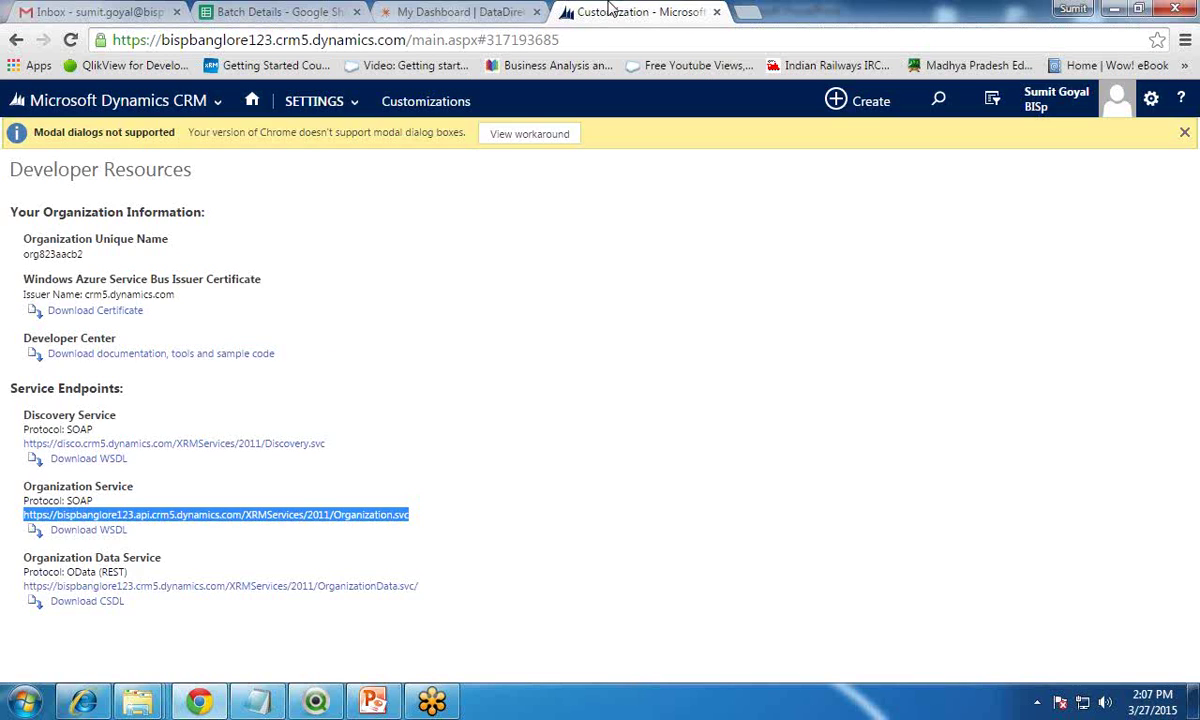
click(425, 9)
click(603, 11)
click(484, 11)
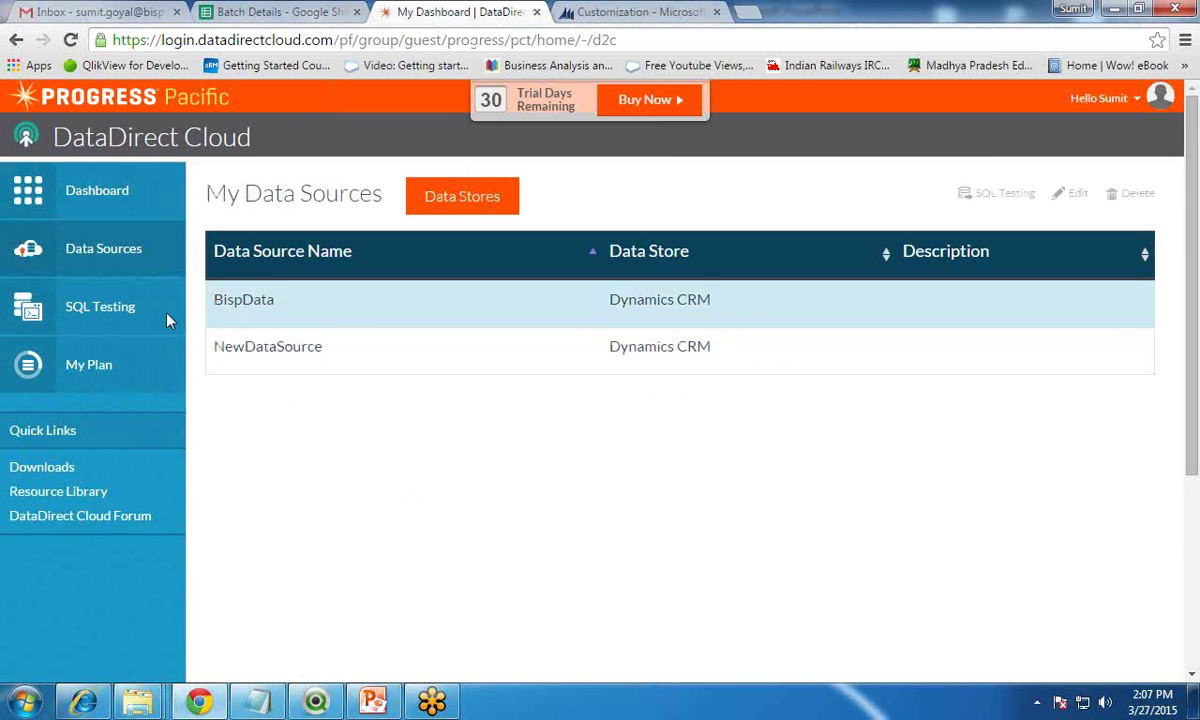
- On SQL Testing, pick NewDataSource as the data source and begin writing a query
click(94, 318)
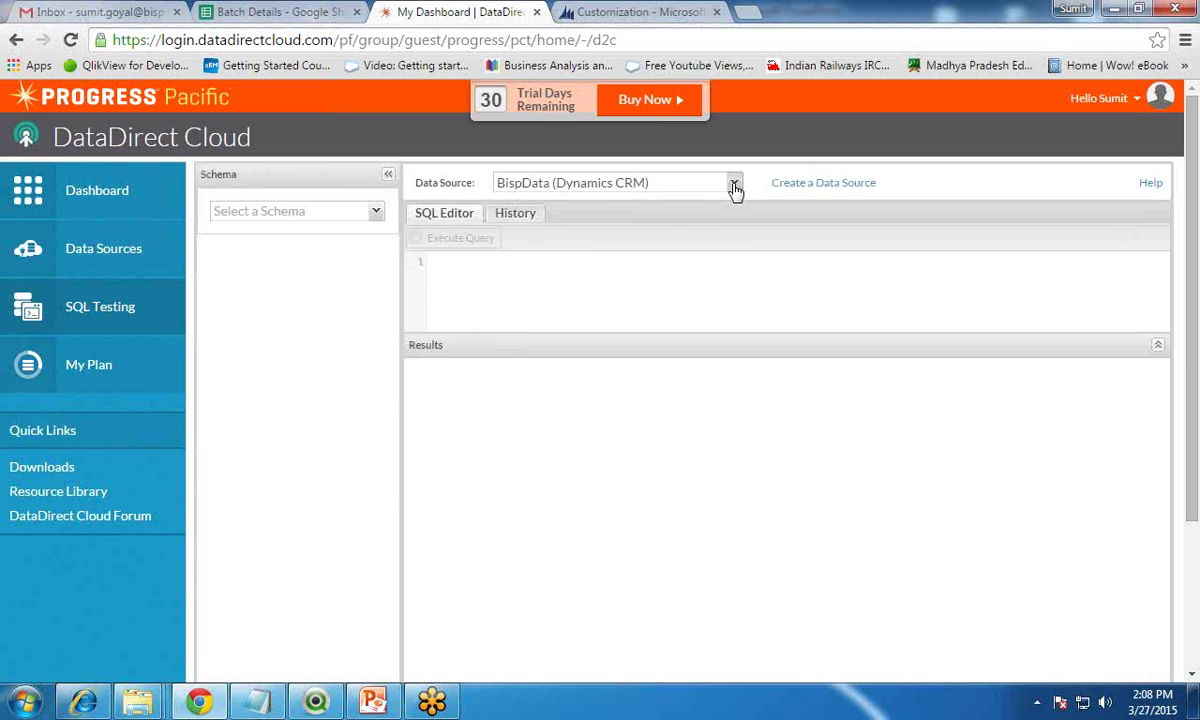
click(734, 183)
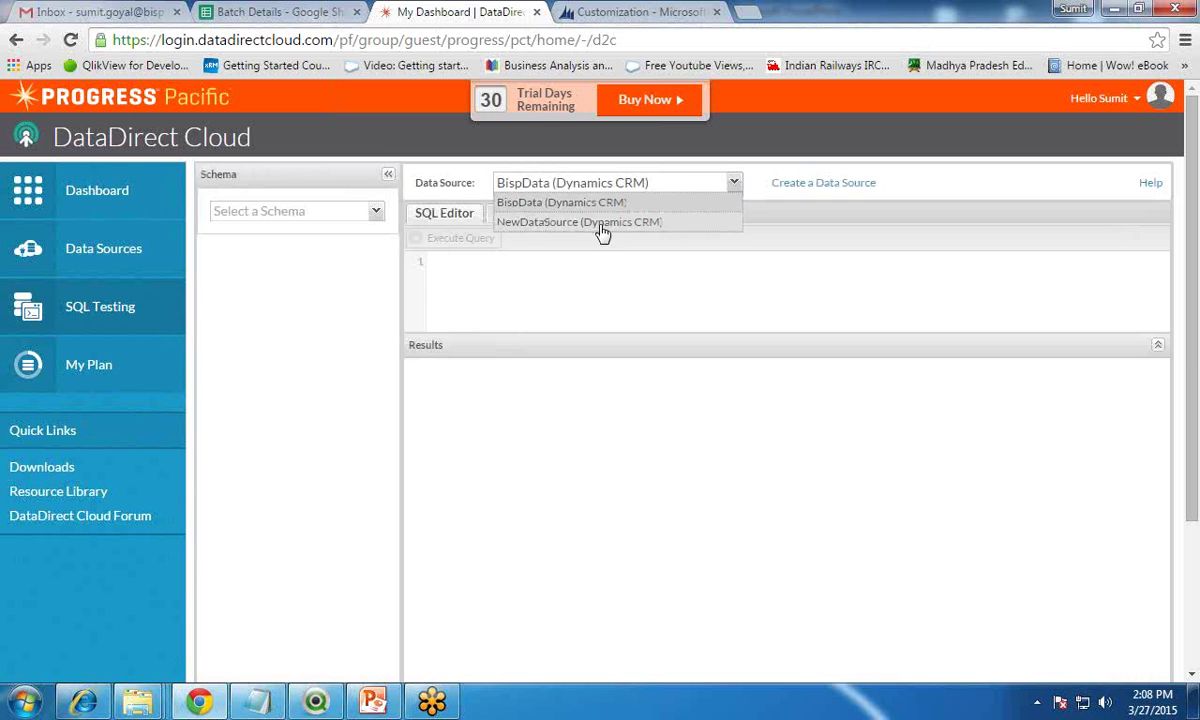
click(593, 224)
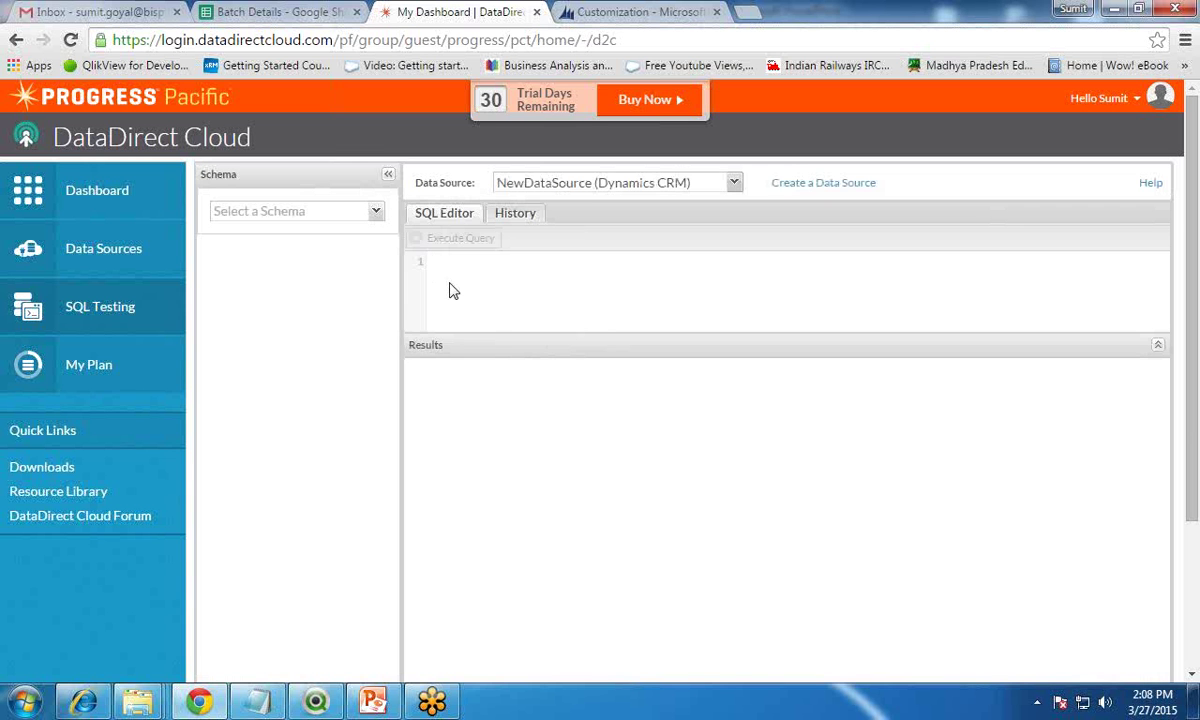
click(460, 281)
text(select name from Accoun)
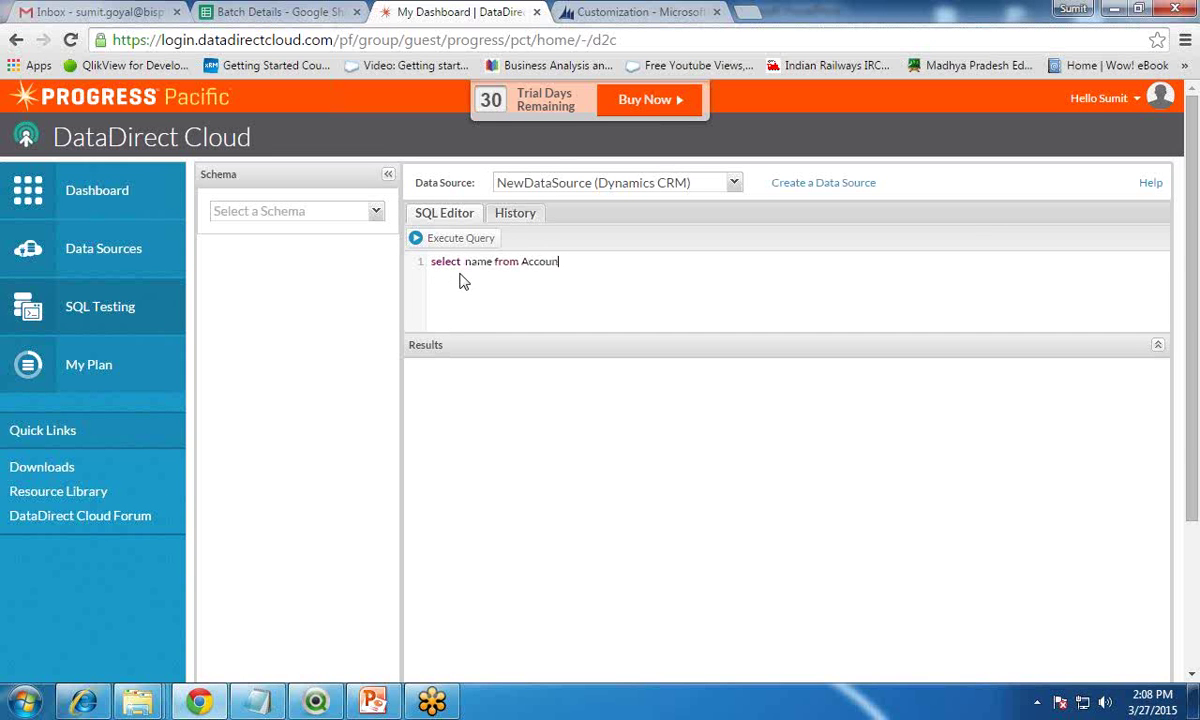
- Check the CRM's active Sales accounts, then run 'select name from Account' to list account names
click(630, 12)
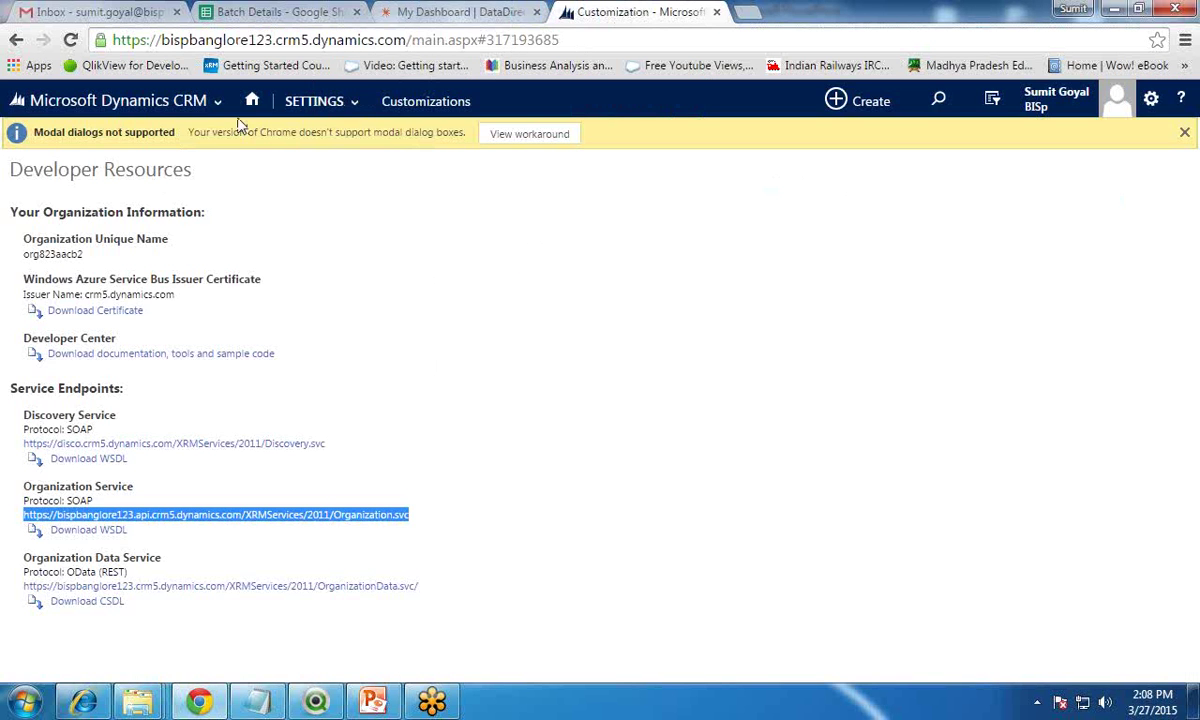
click(118, 104)
click(117, 180)
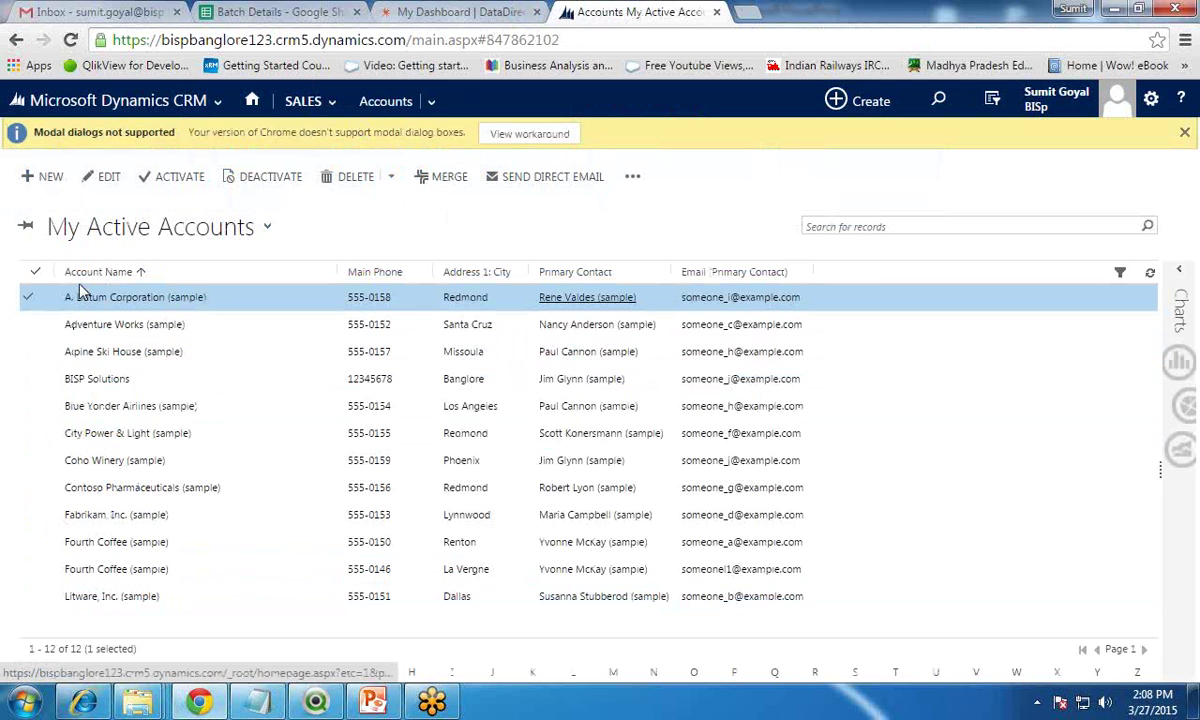
click(447, 10)
drag(563, 261, 408, 264)
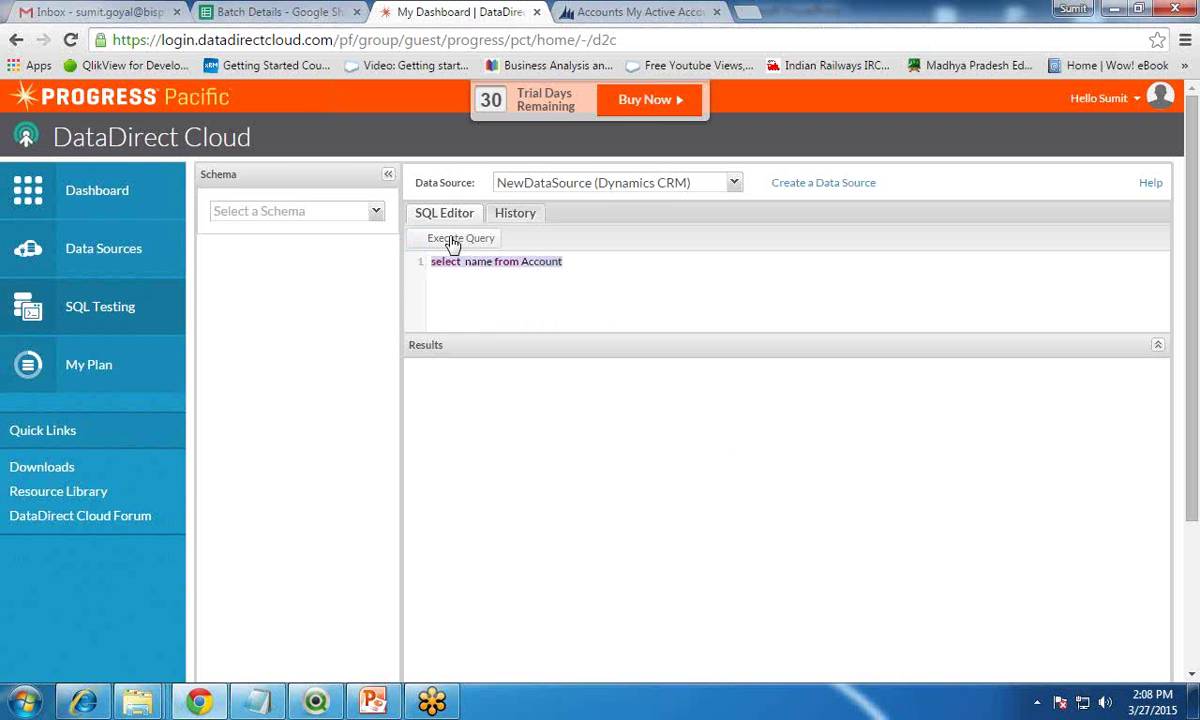
click(453, 240)
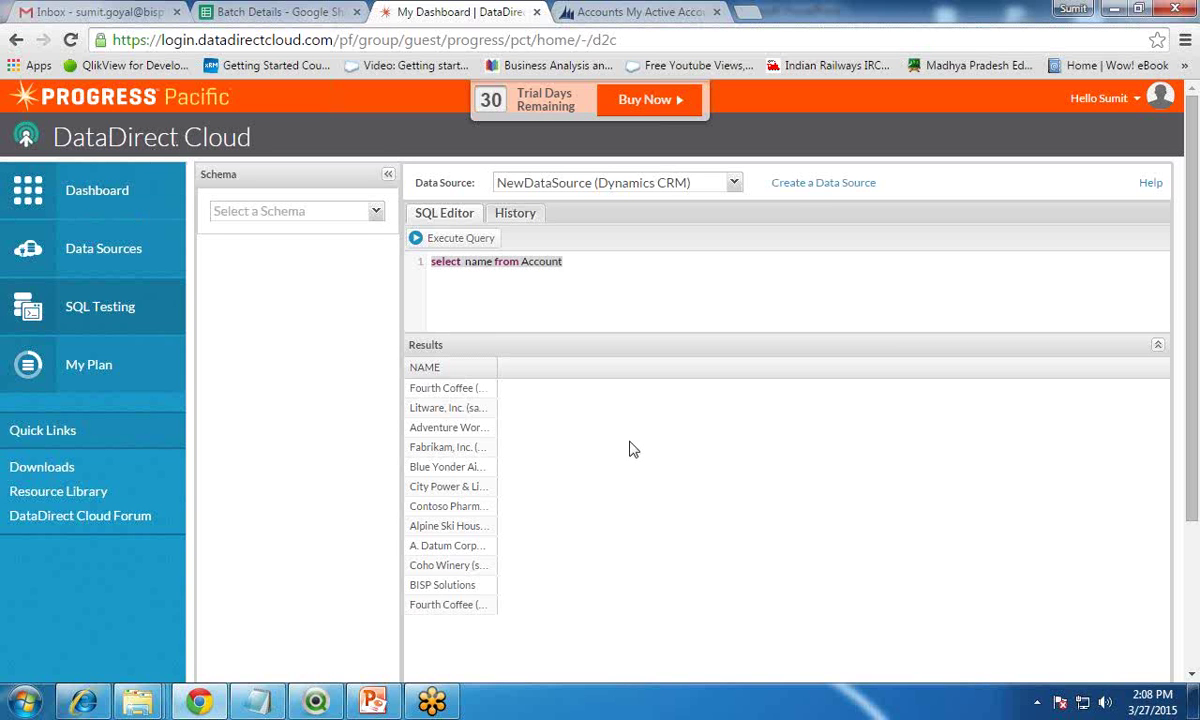
- Download the Windows x86 ODBC driver installer, PROGRESS_DATADIRECT_CLOUD_ODBC_2.0_WIN_32_INSTALL.exe, from Driver Downloads
click(30, 476)
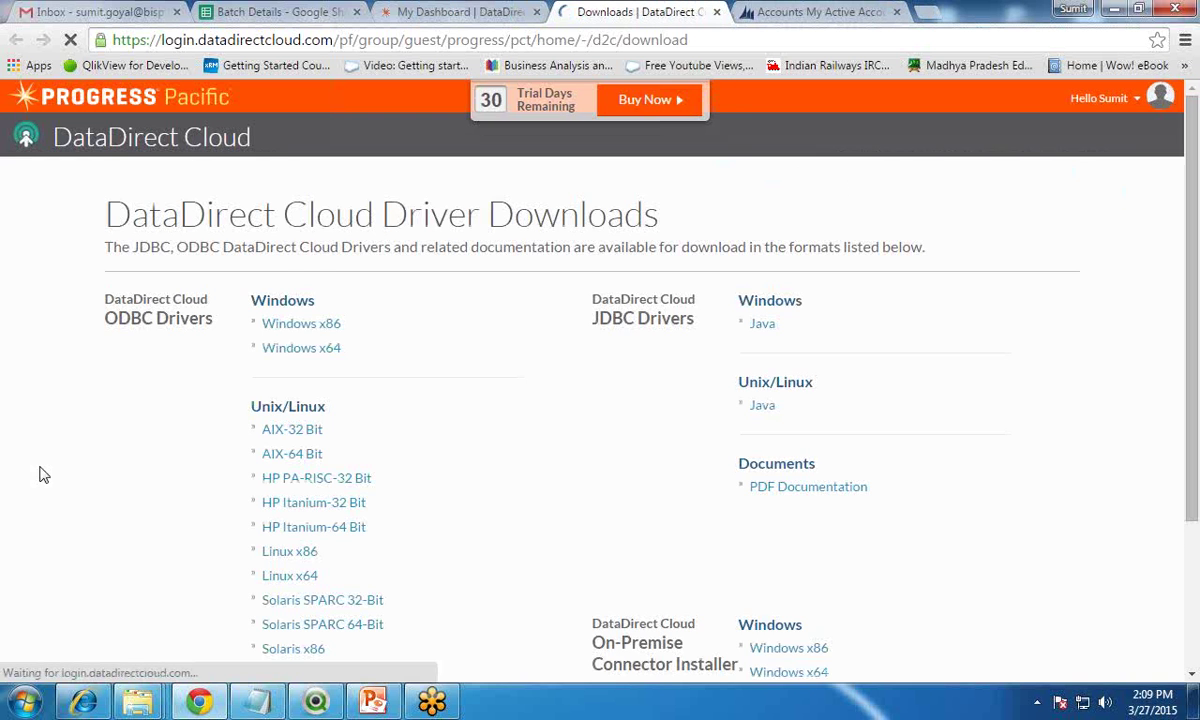
scroll(372, 402, down, 1)
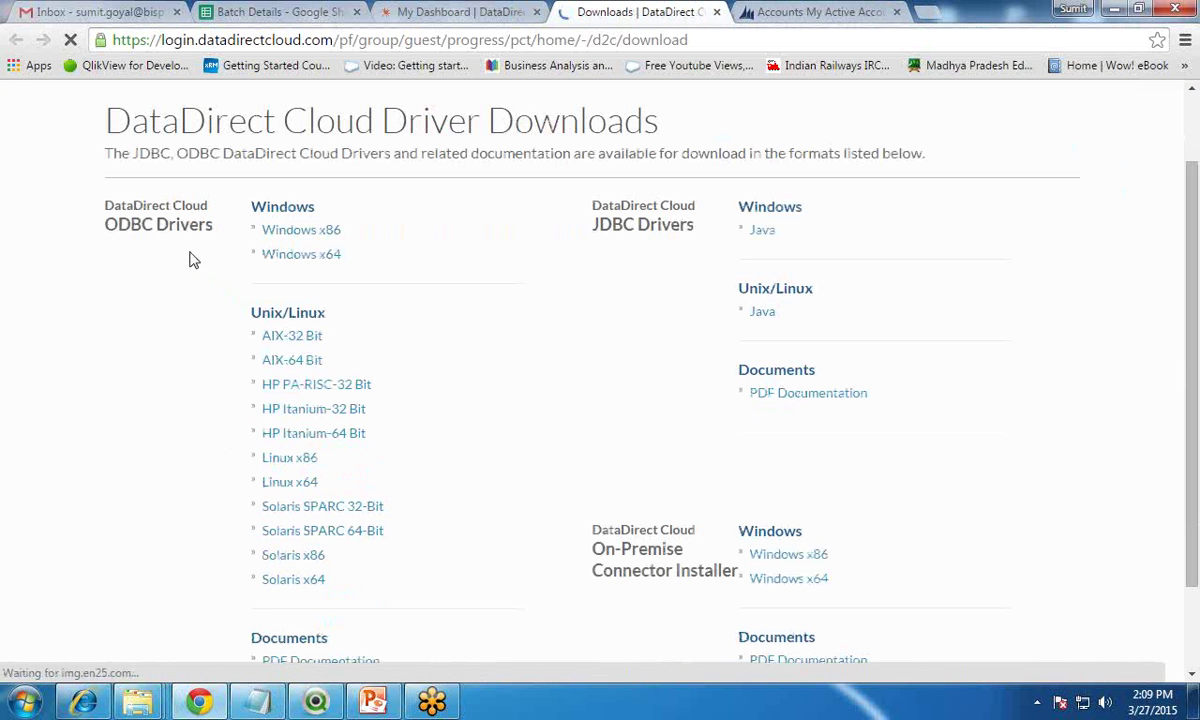
click(315, 241)
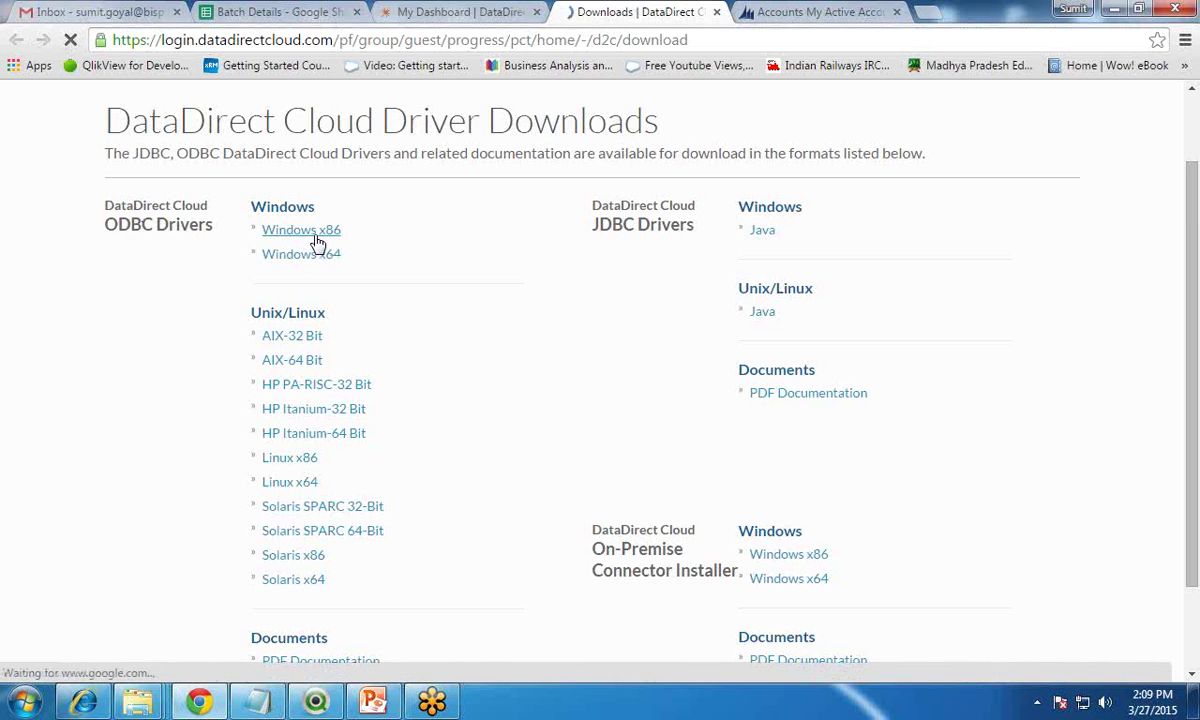
scroll(700, 350, down, 2)
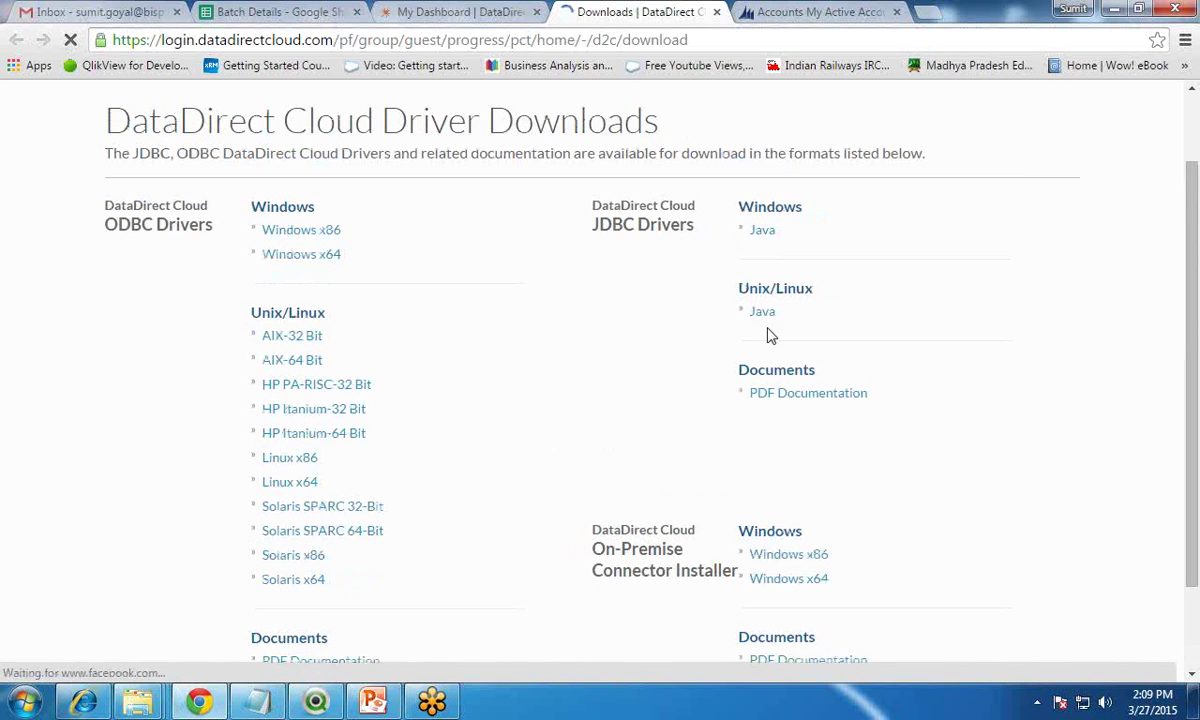
scroll(771, 337, up, 2)
drag(592, 224, 694, 224)
click(684, 291)
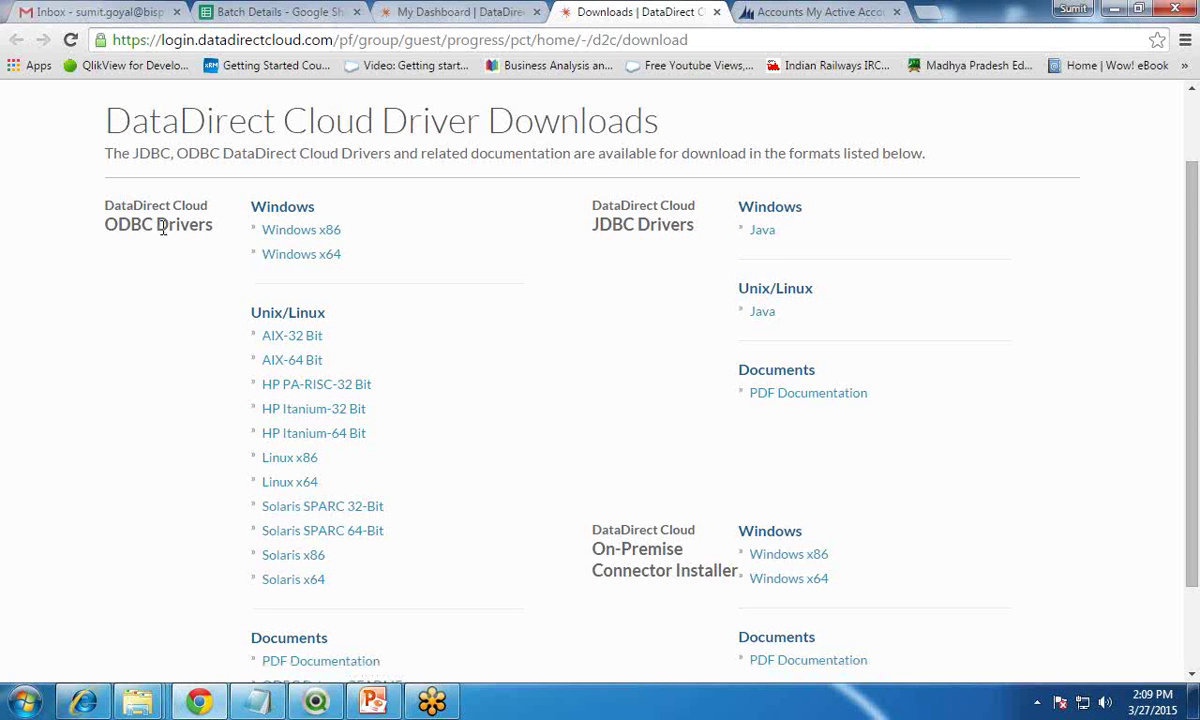
click(289, 230)
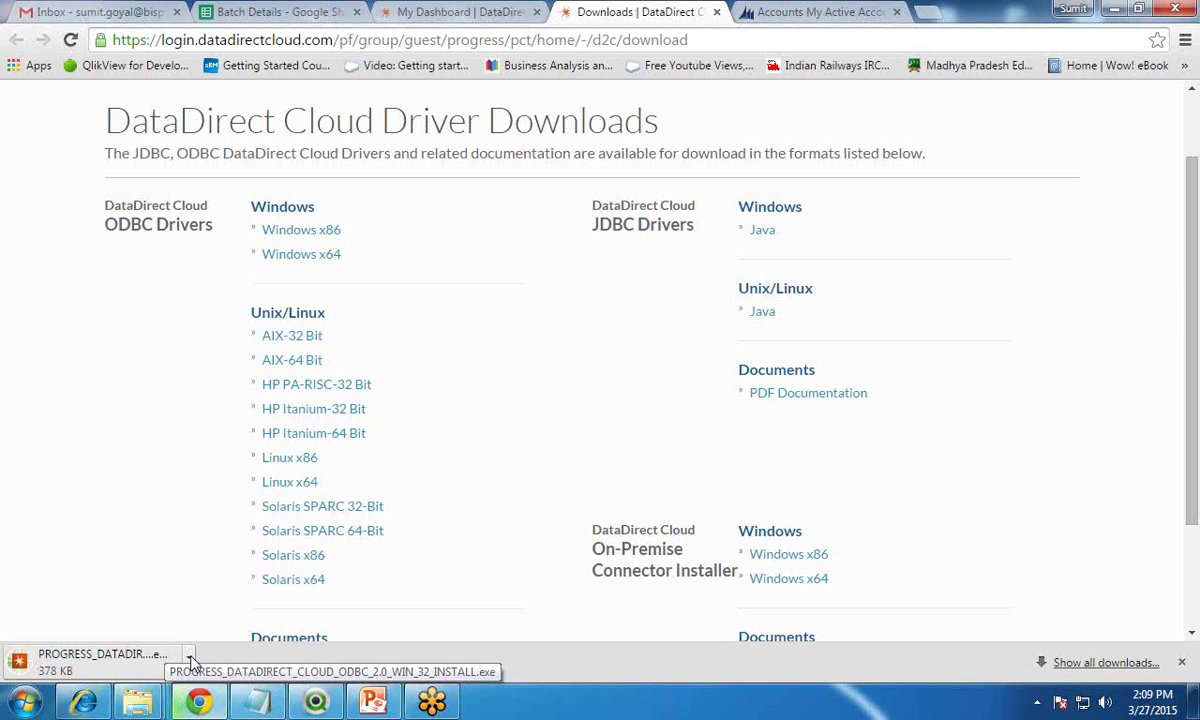
- Cancel the running driver download and expand the Progress DataDirect Cloud Driver for ODBC 2.0 - 32 bit Start menu folder
click(189, 656)
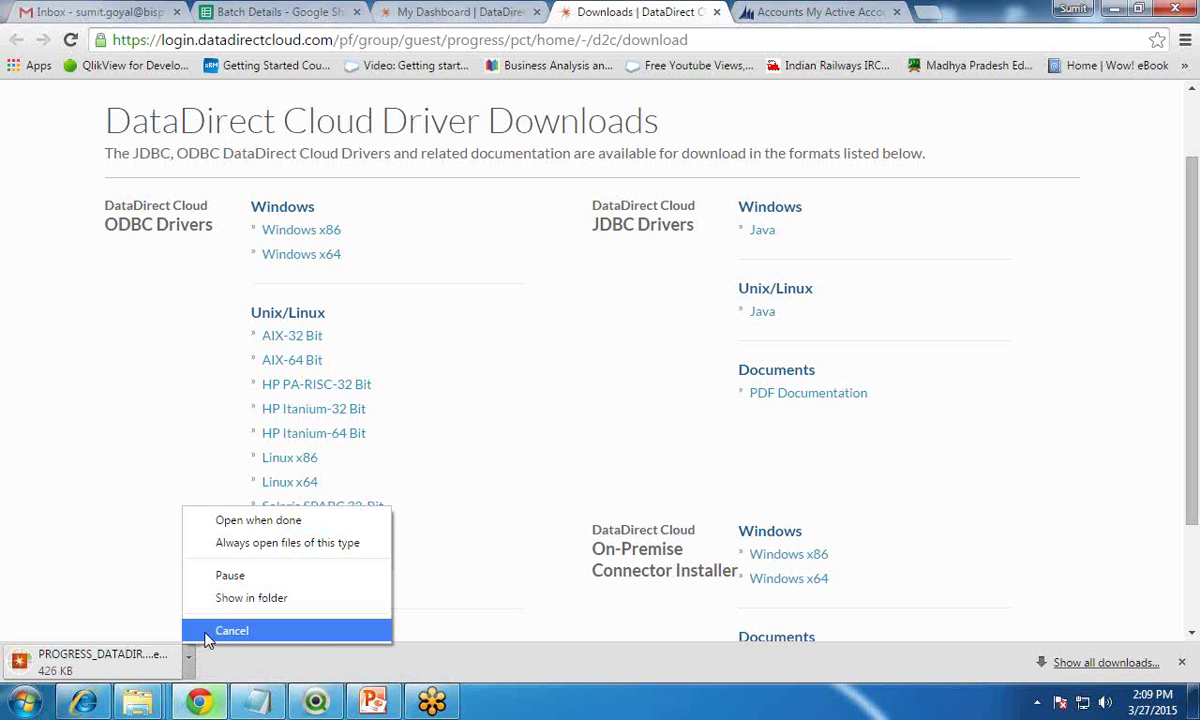
click(202, 628)
click(16, 707)
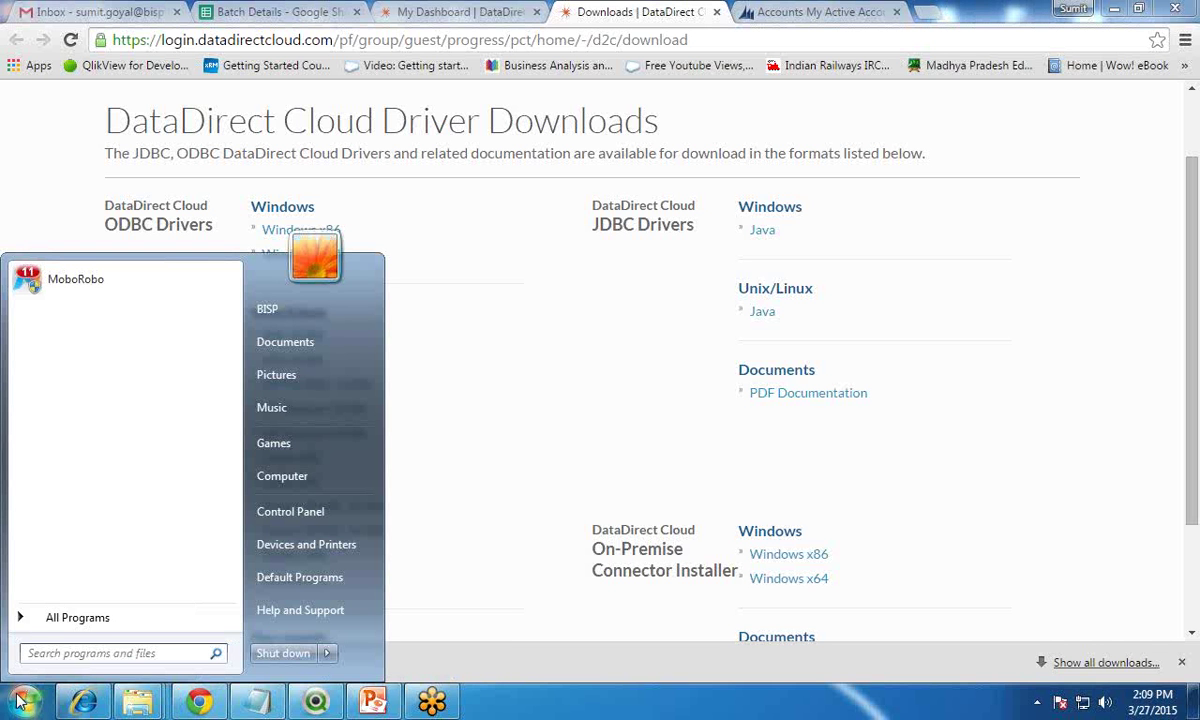
click(50, 620)
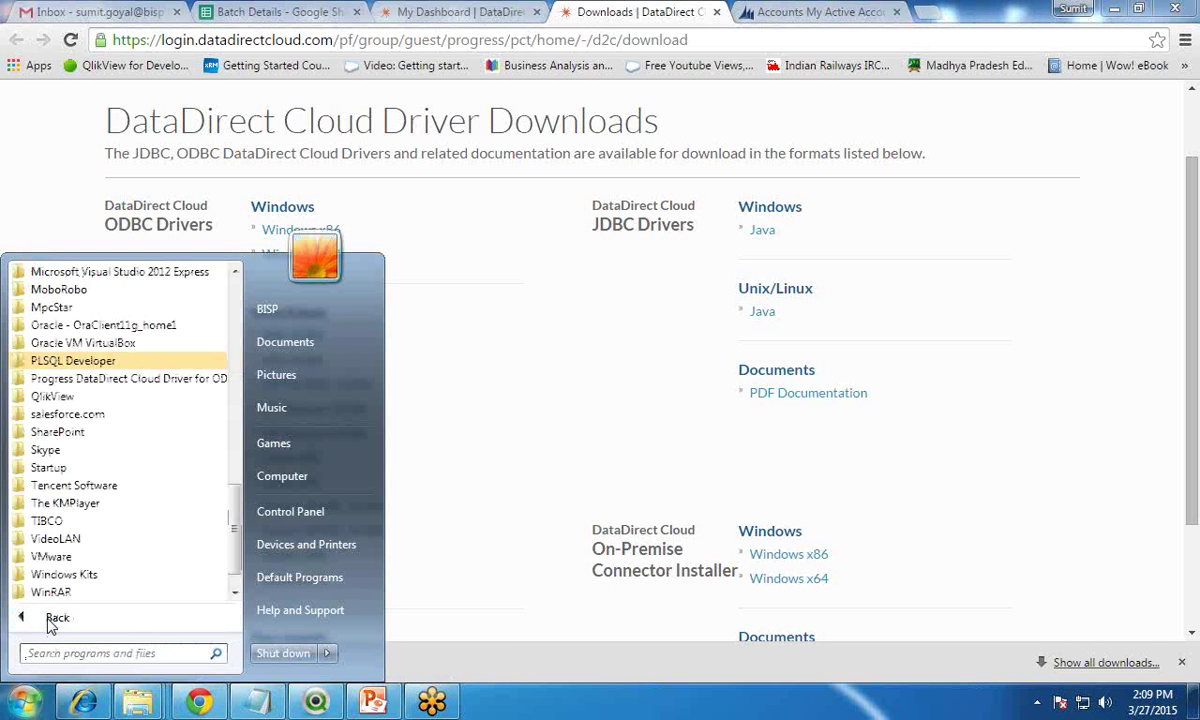
click(103, 380)
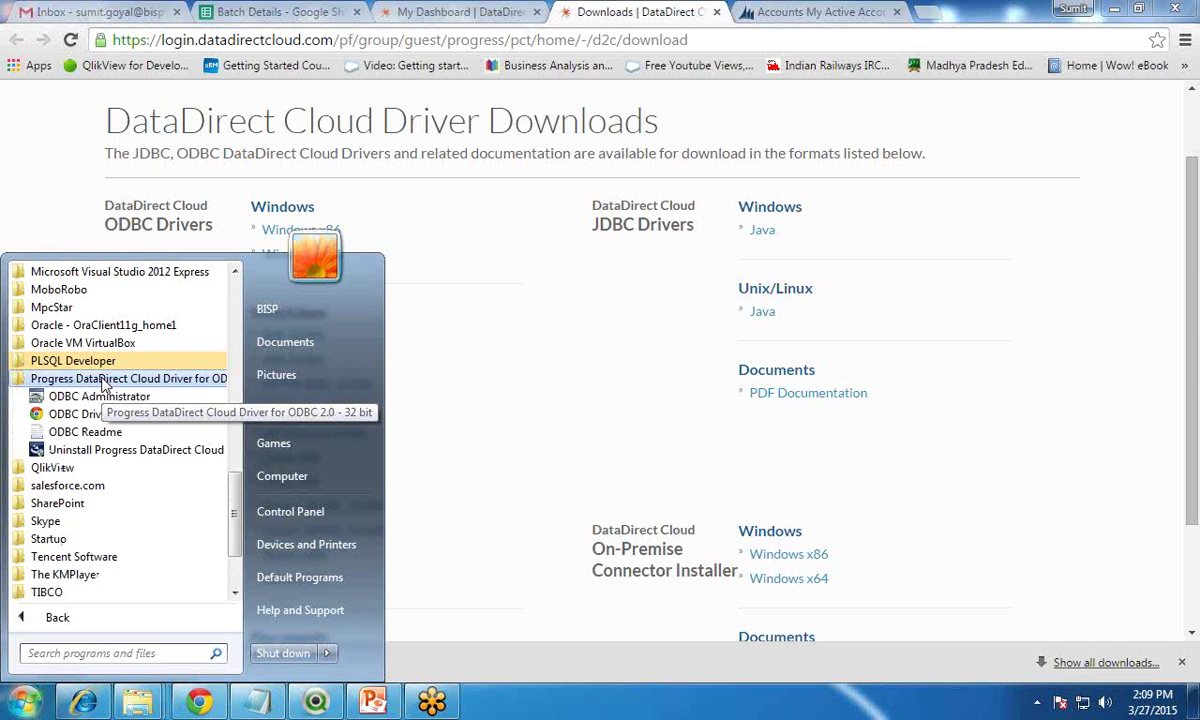
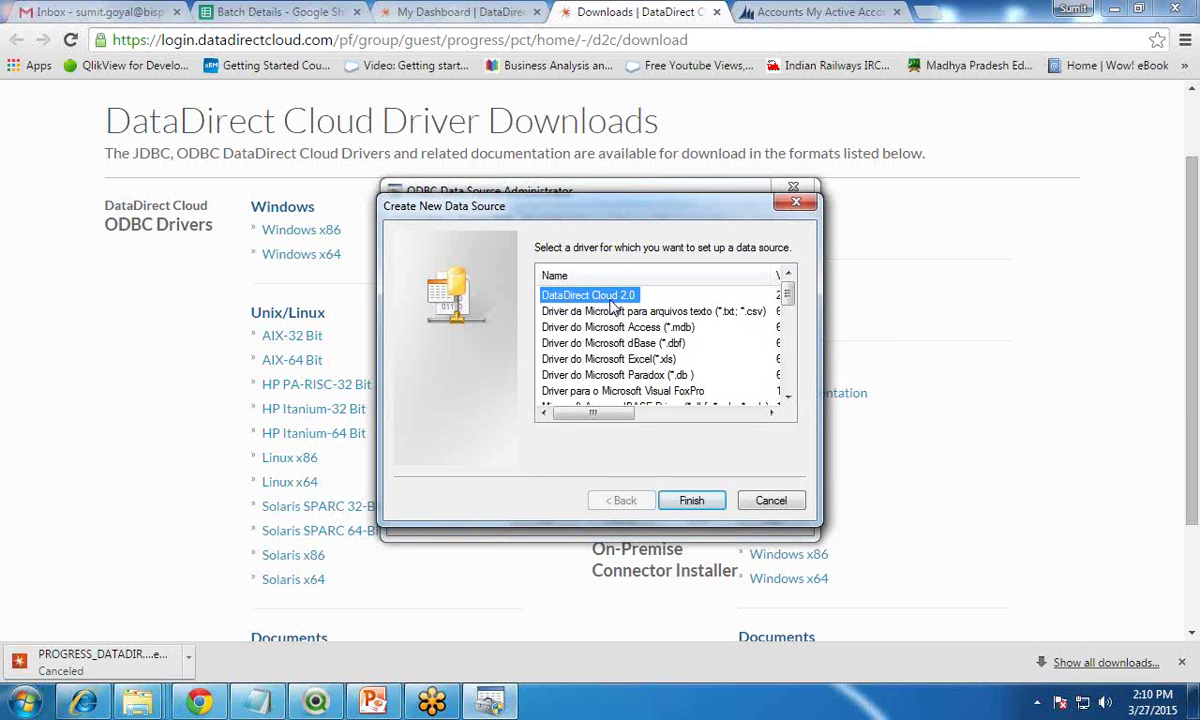
- Choose the DataDirect Cloud 2.0 driver and name the source MyCloudDsn with database NewDataSource
click(699, 504)
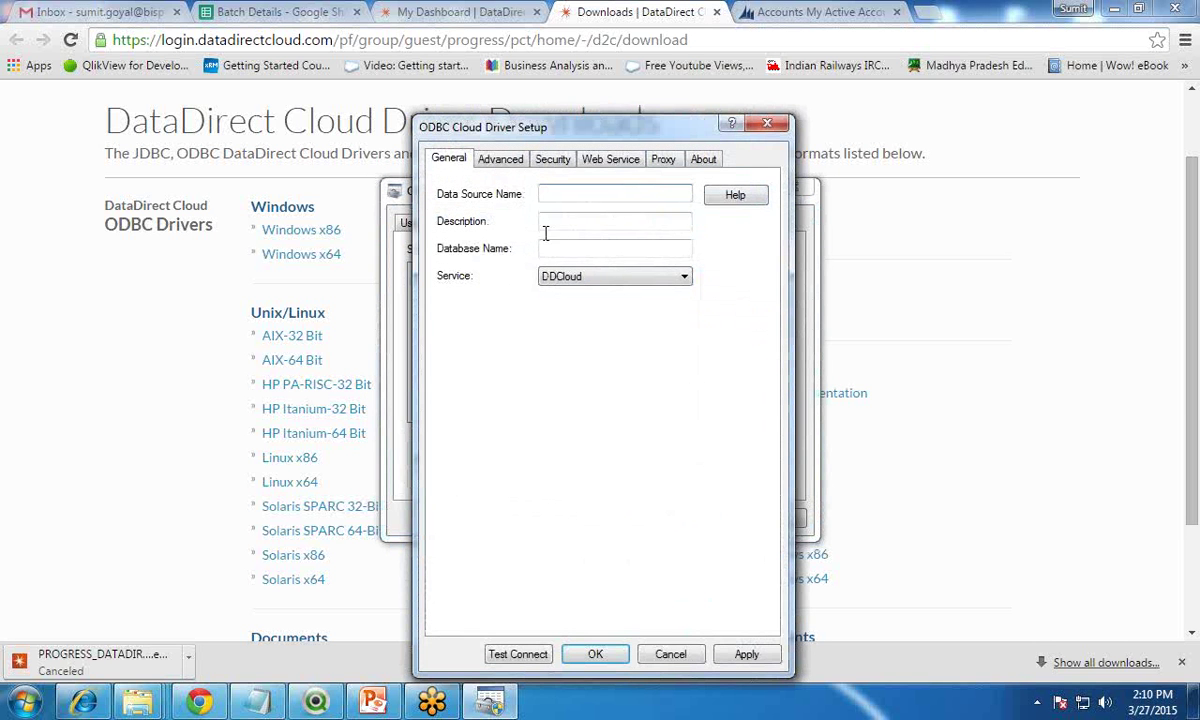
text(MyCloudDsn)
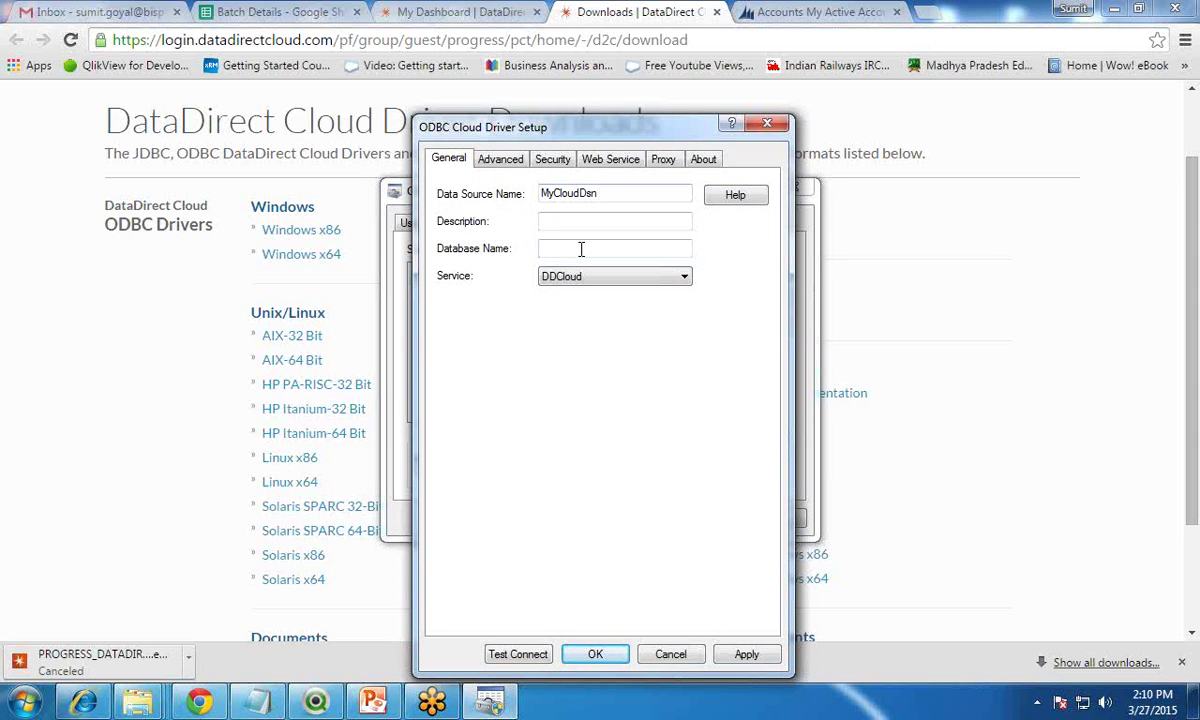
click(460, 12)
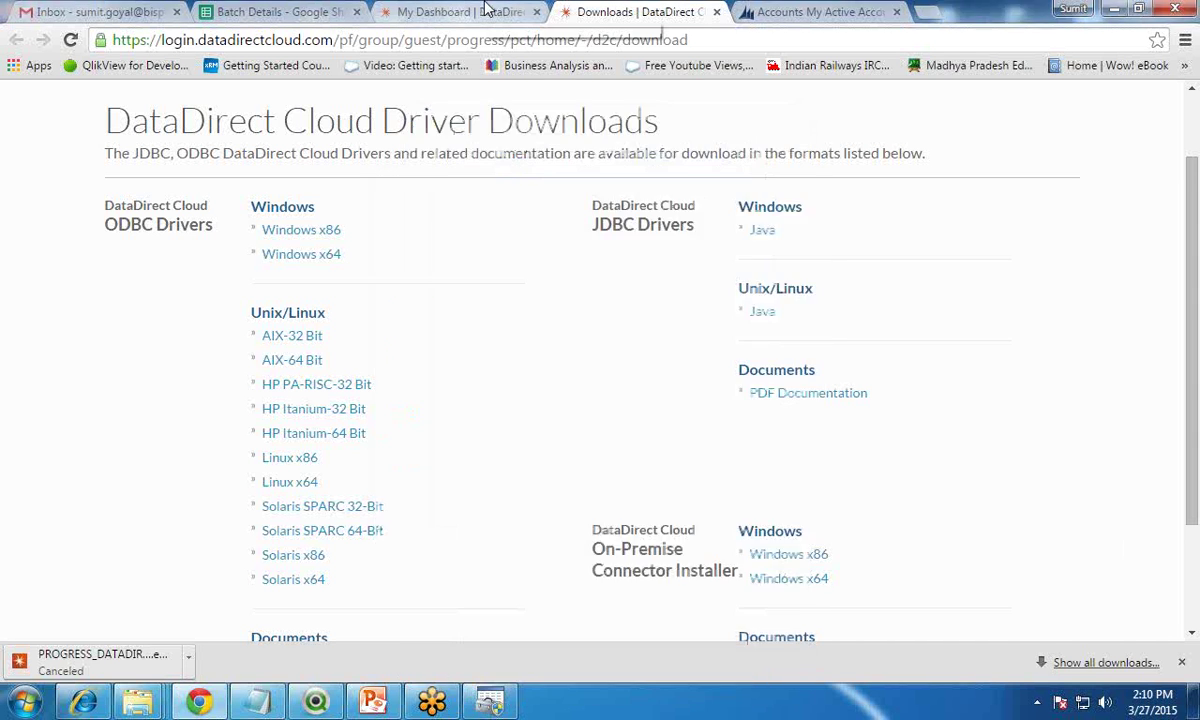
click(460, 12)
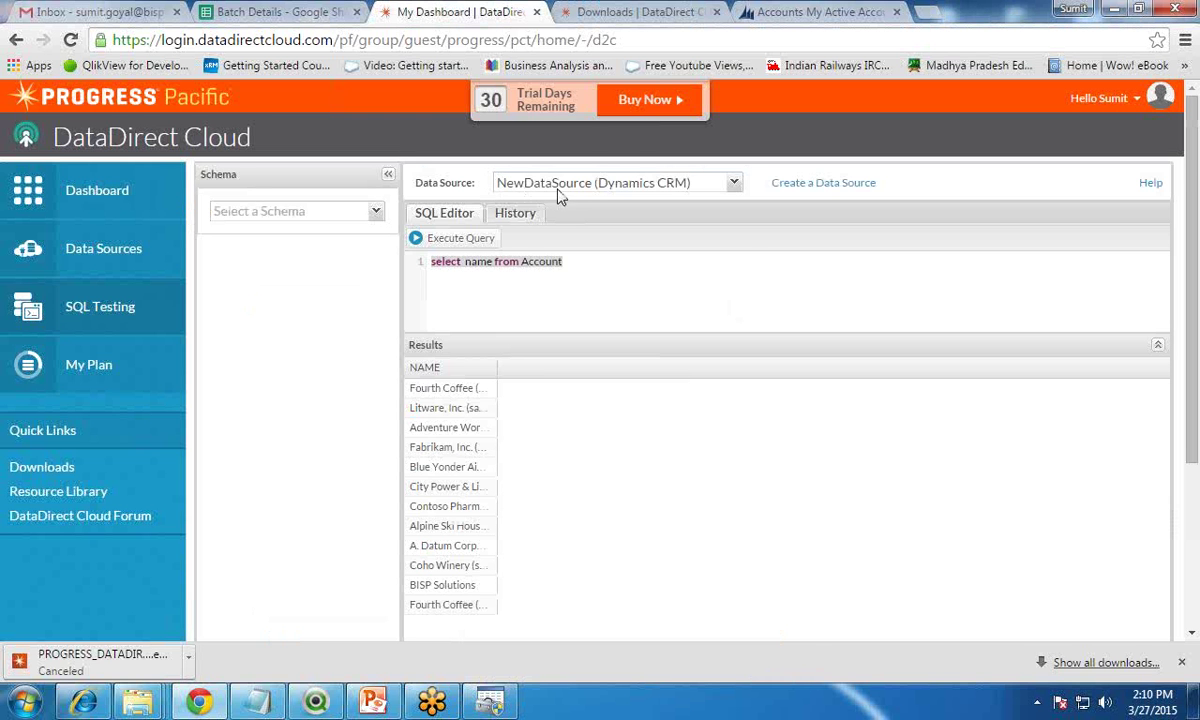
click(619, 10)
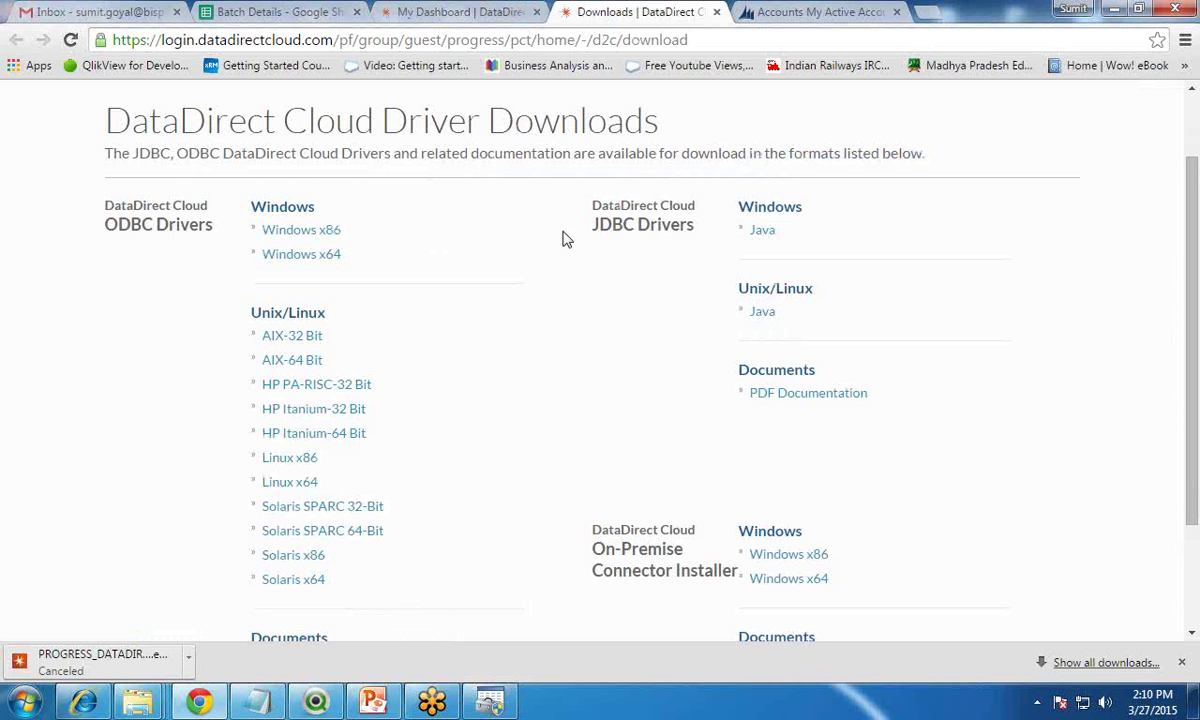
click(461, 12)
click(432, 703)
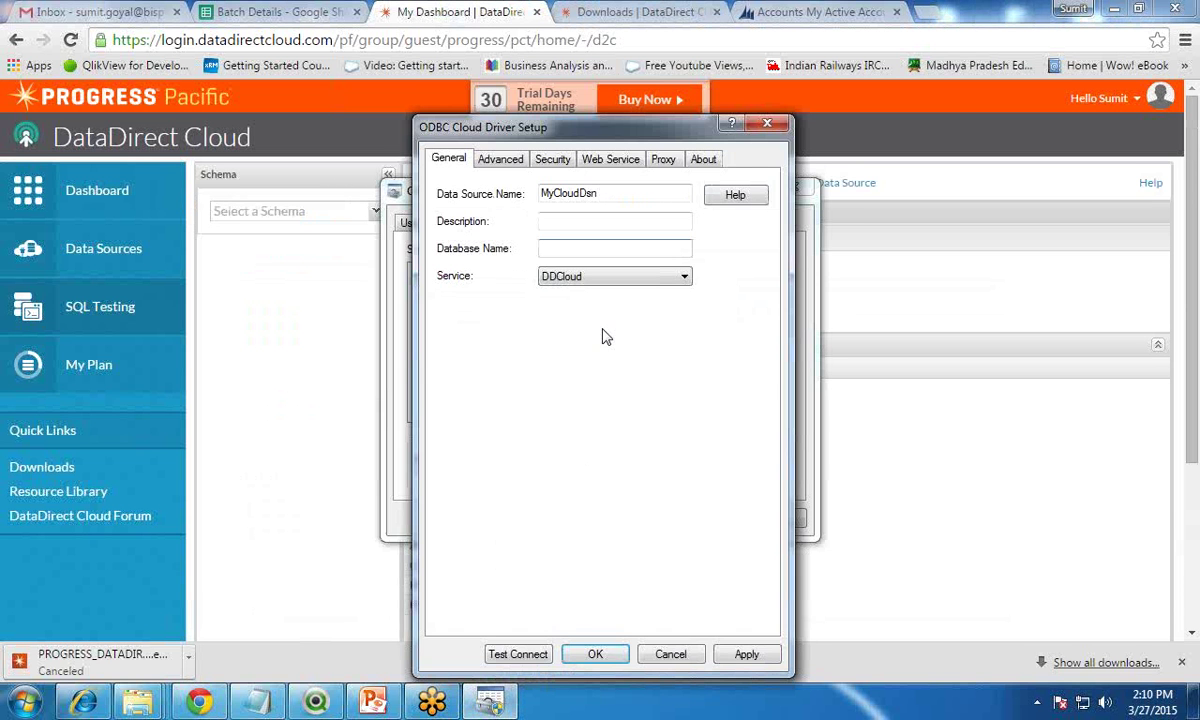
text(NewDataSource)
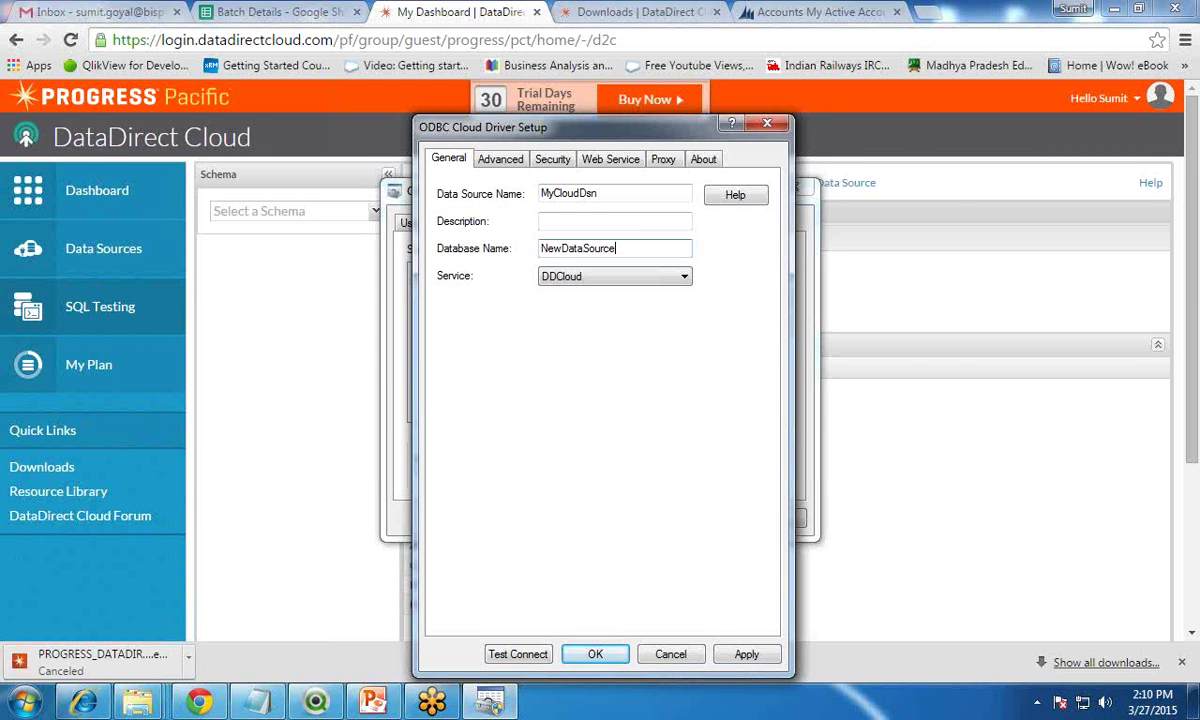
drag(600, 125, 809, 200)
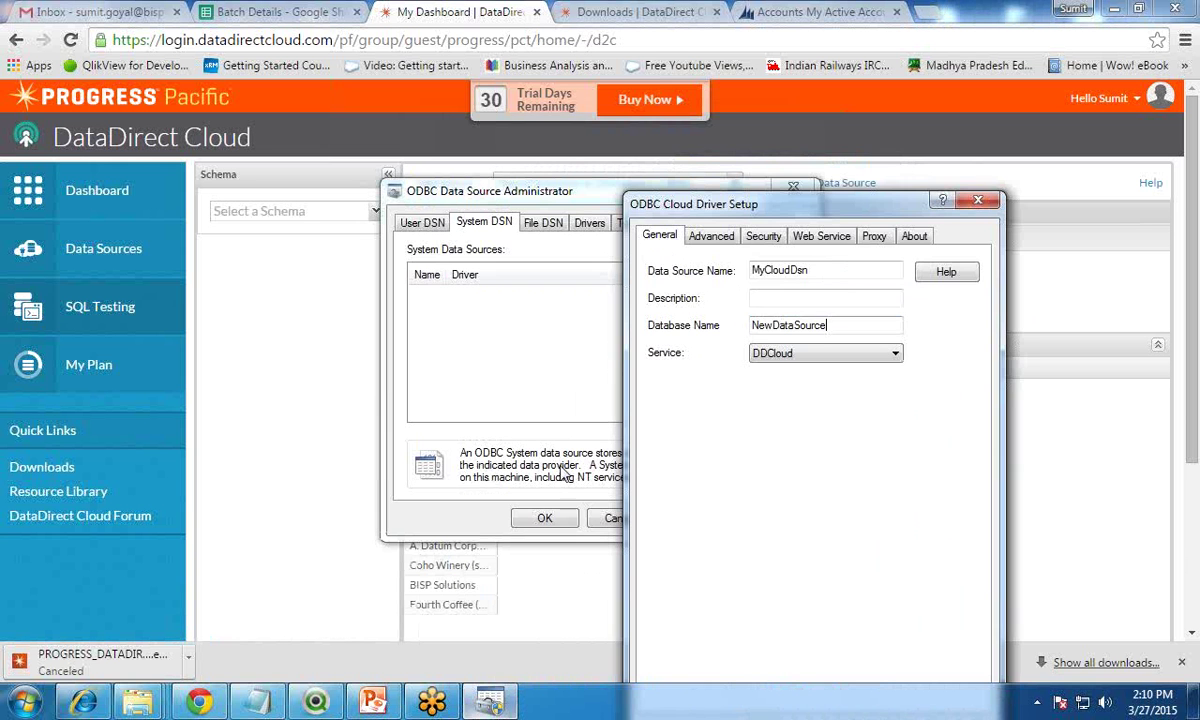
drag(770, 203, 665, 101)
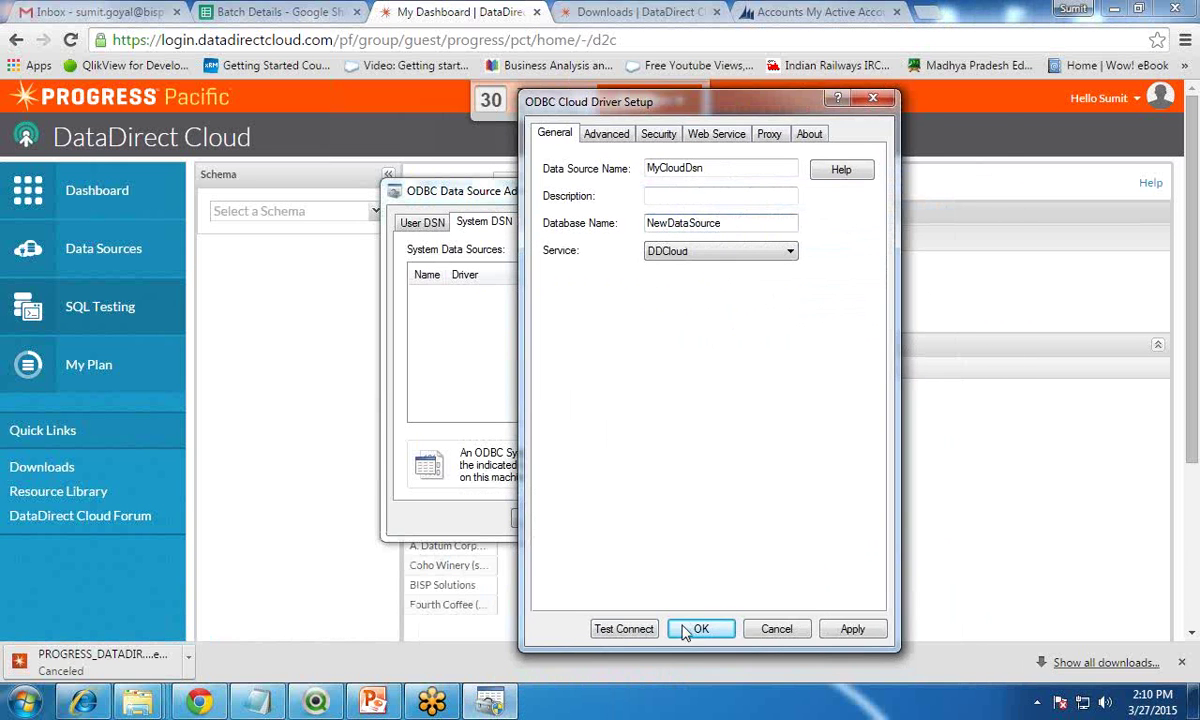
- Test the MyCloudDsn connection with the cloud user name and password, and acknowledge the success message
click(621, 630)
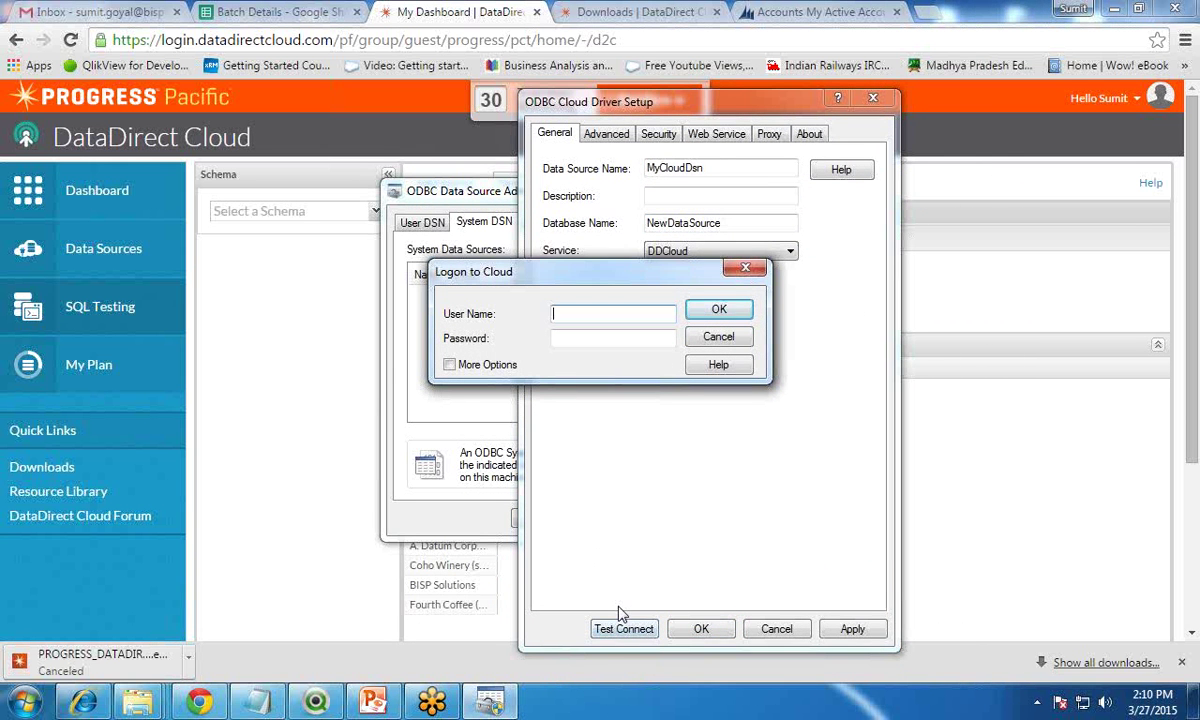
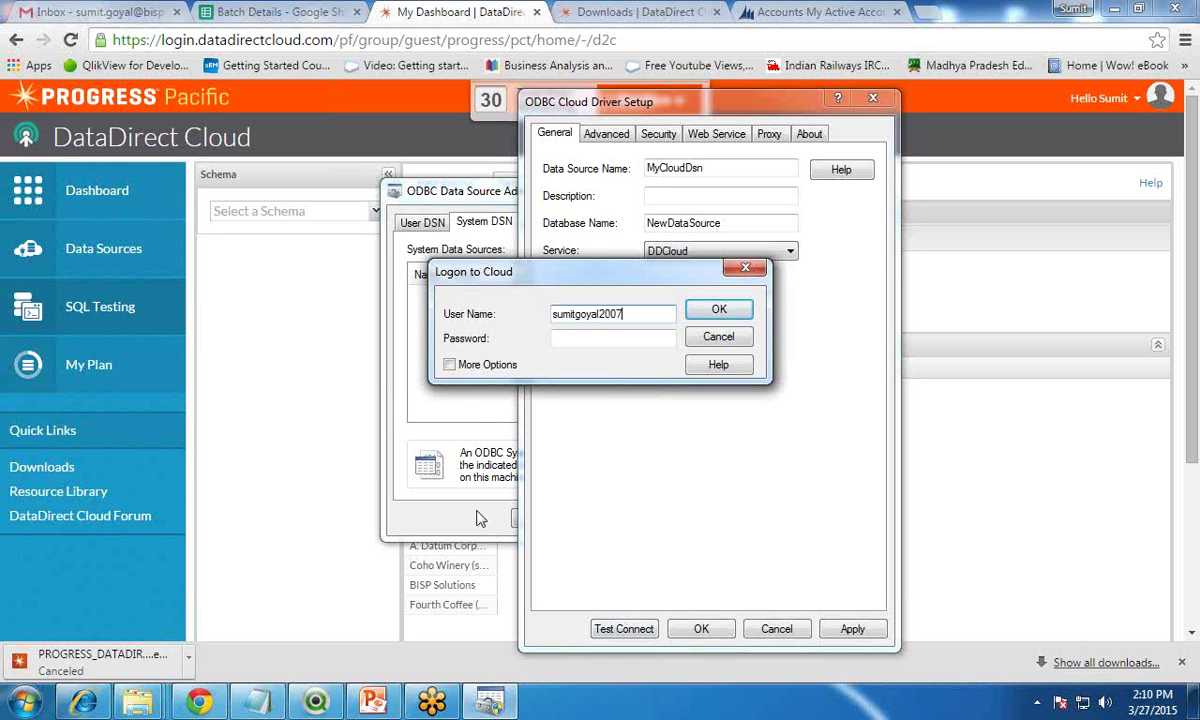
click(55, 135)
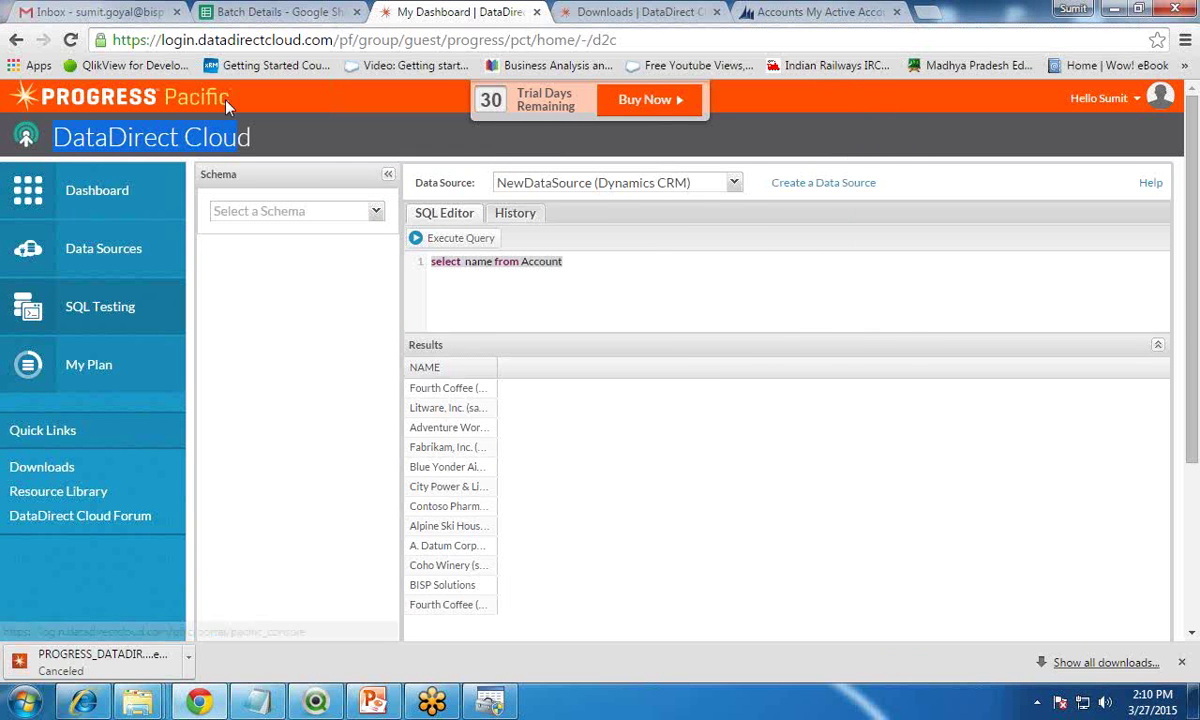
click(490, 704)
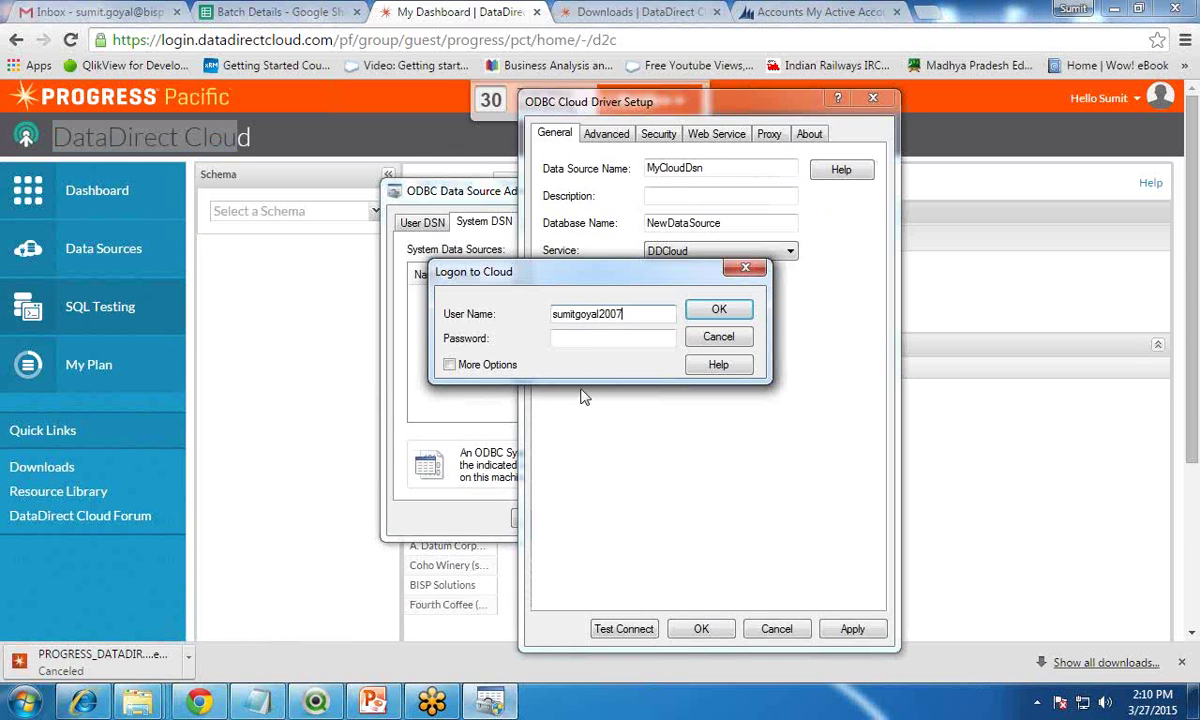
click(617, 337)
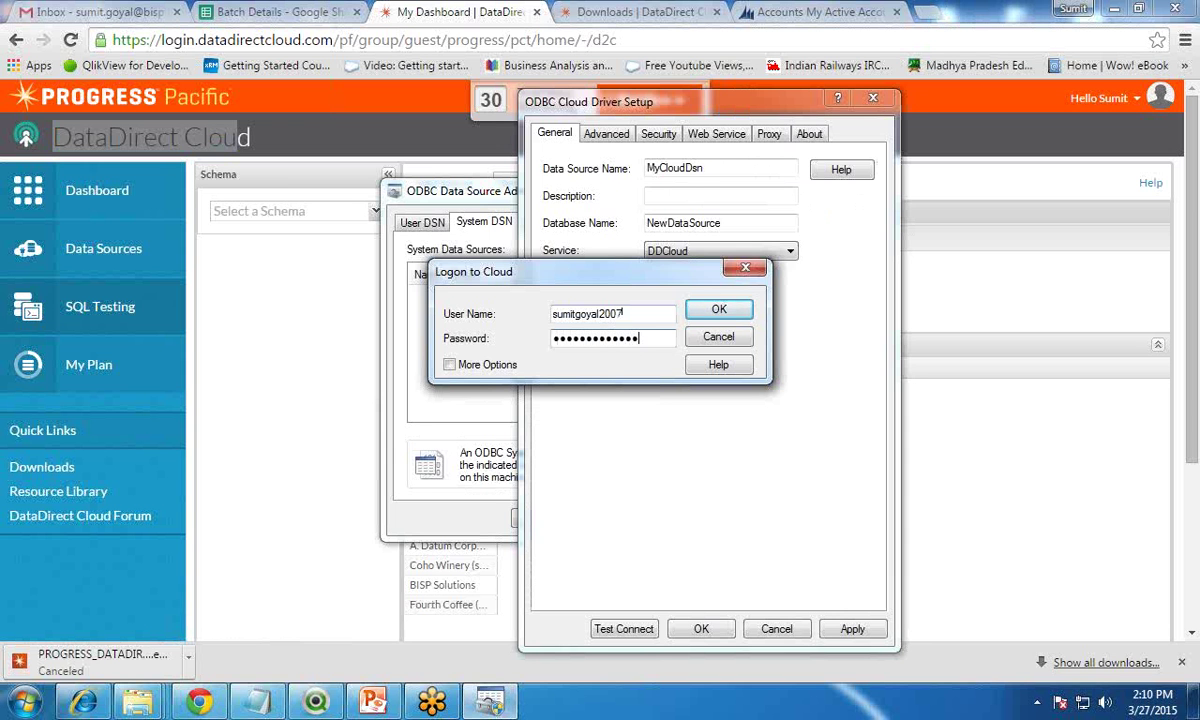
click(716, 309)
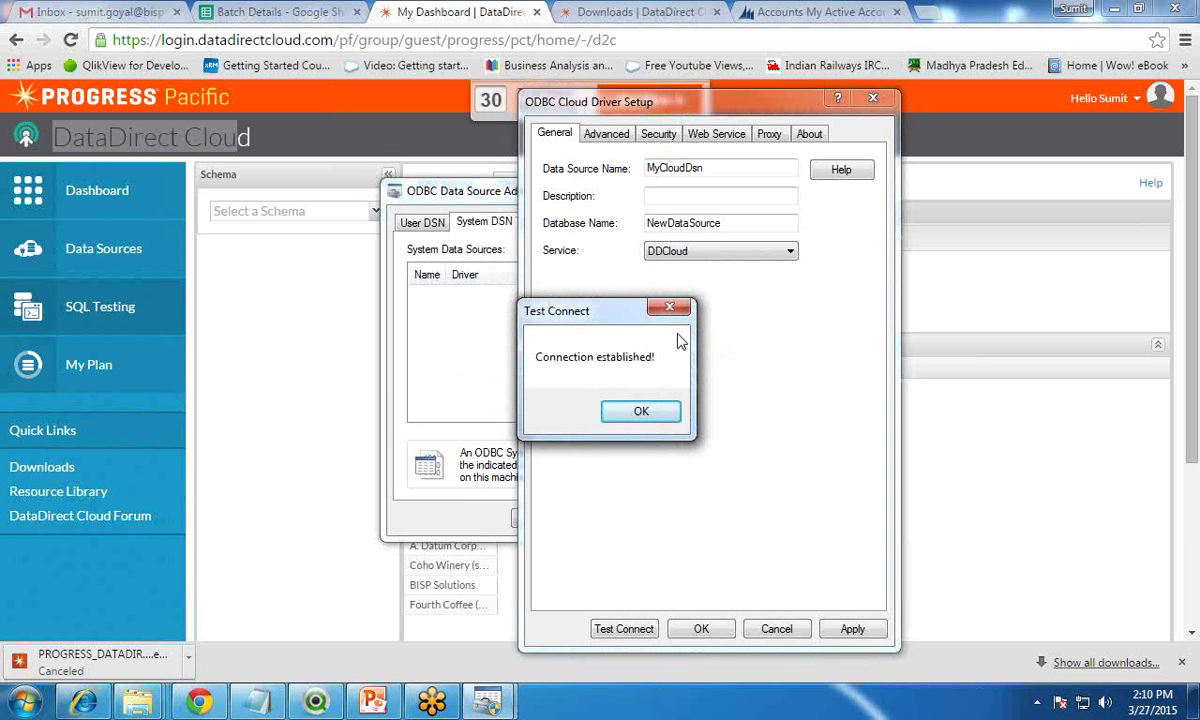
click(638, 414)
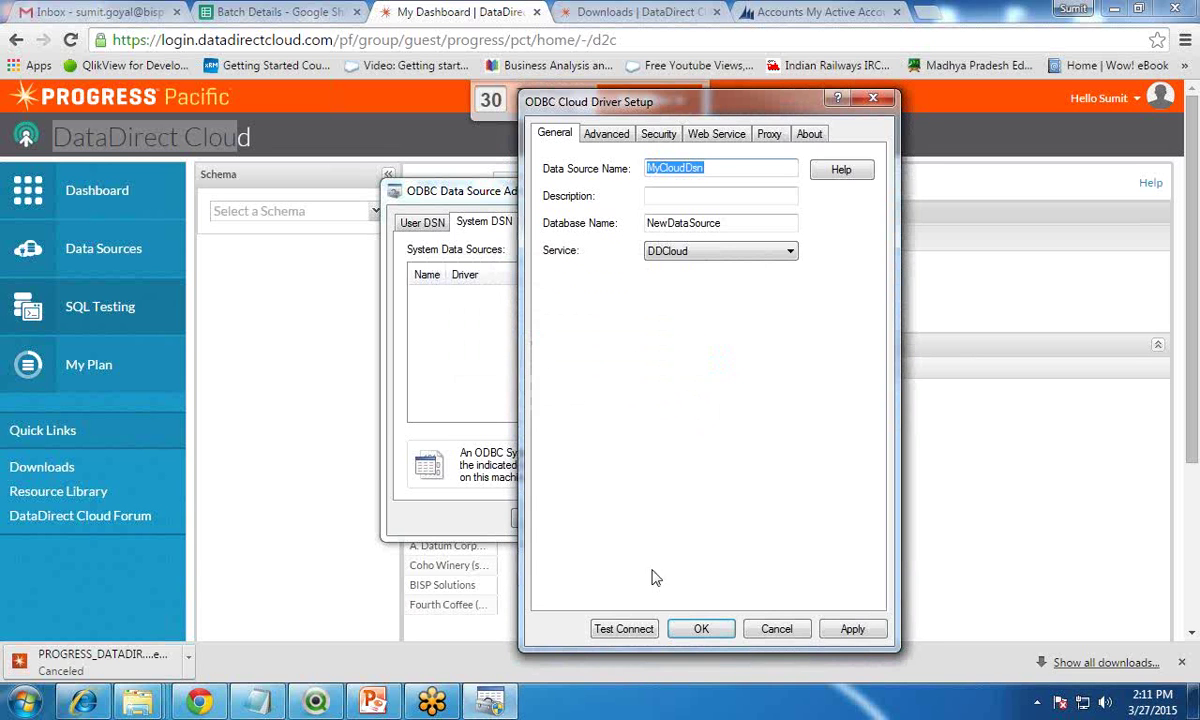
- Save the MyCloudDsn data source, close the ODBC administrator, and return to QlikView
click(712, 632)
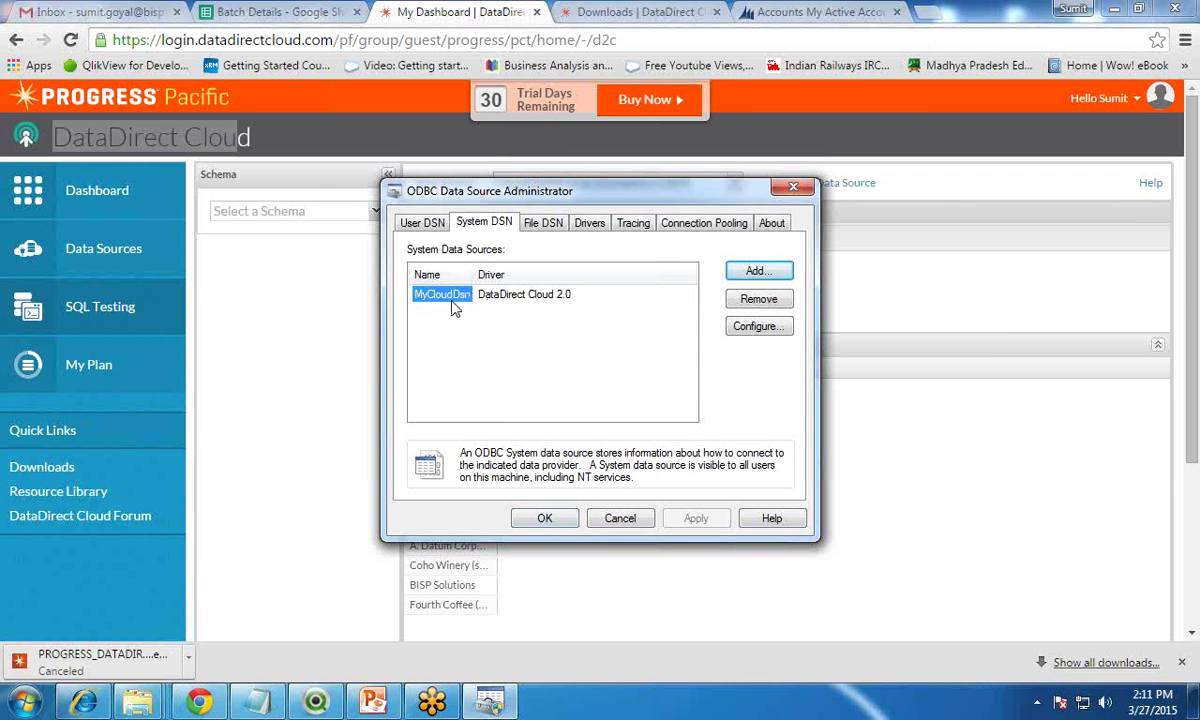
click(545, 519)
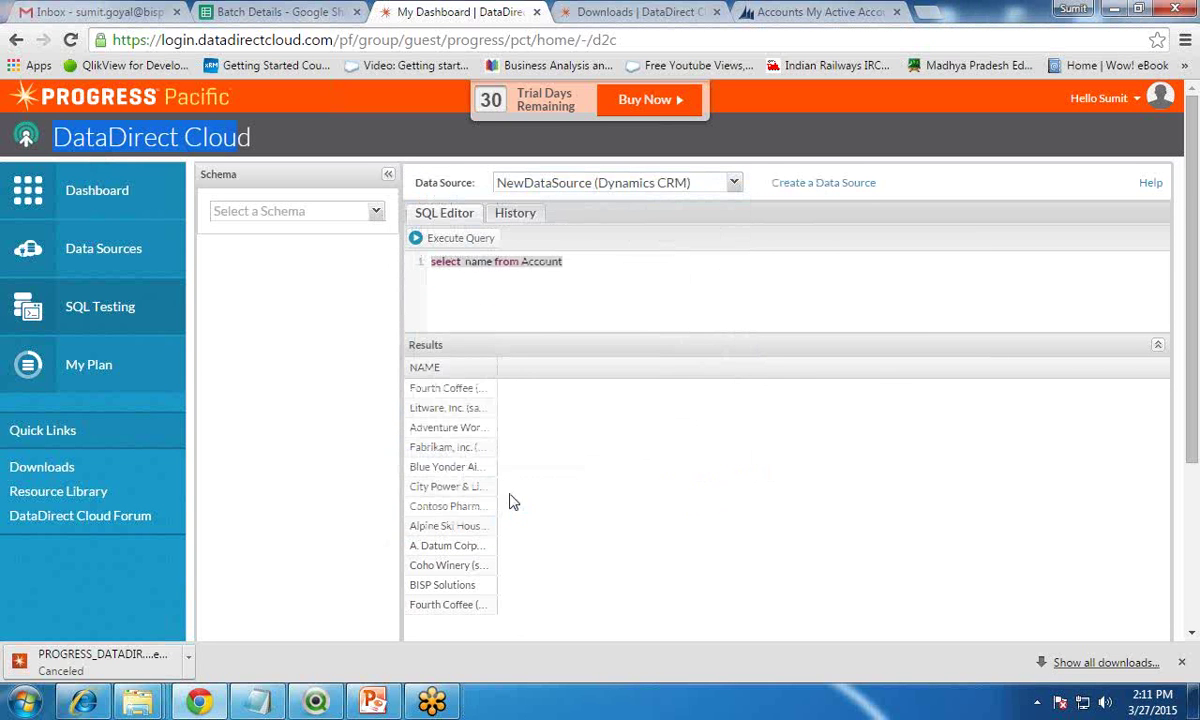
mouse_move(316, 705)
click(315, 700)
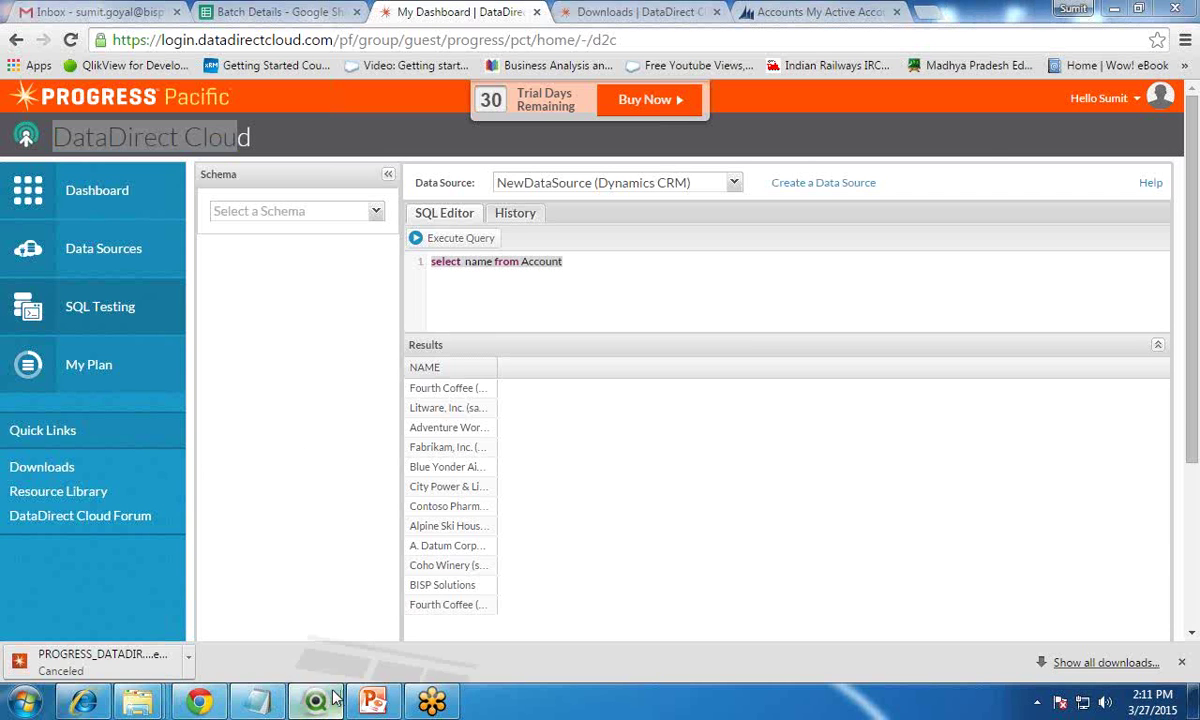
- Create a new document, save it to the Desktop as DynamicCRMConnection.qvw, and open the script editor
click(25, 32)
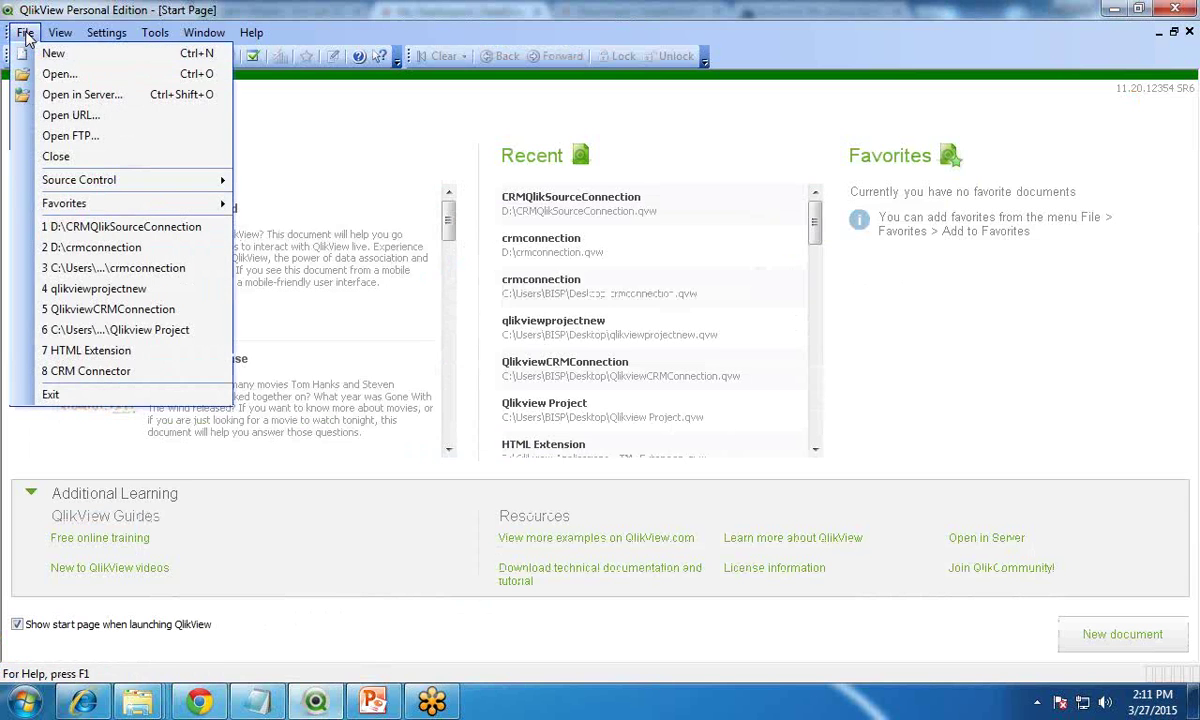
click(48, 51)
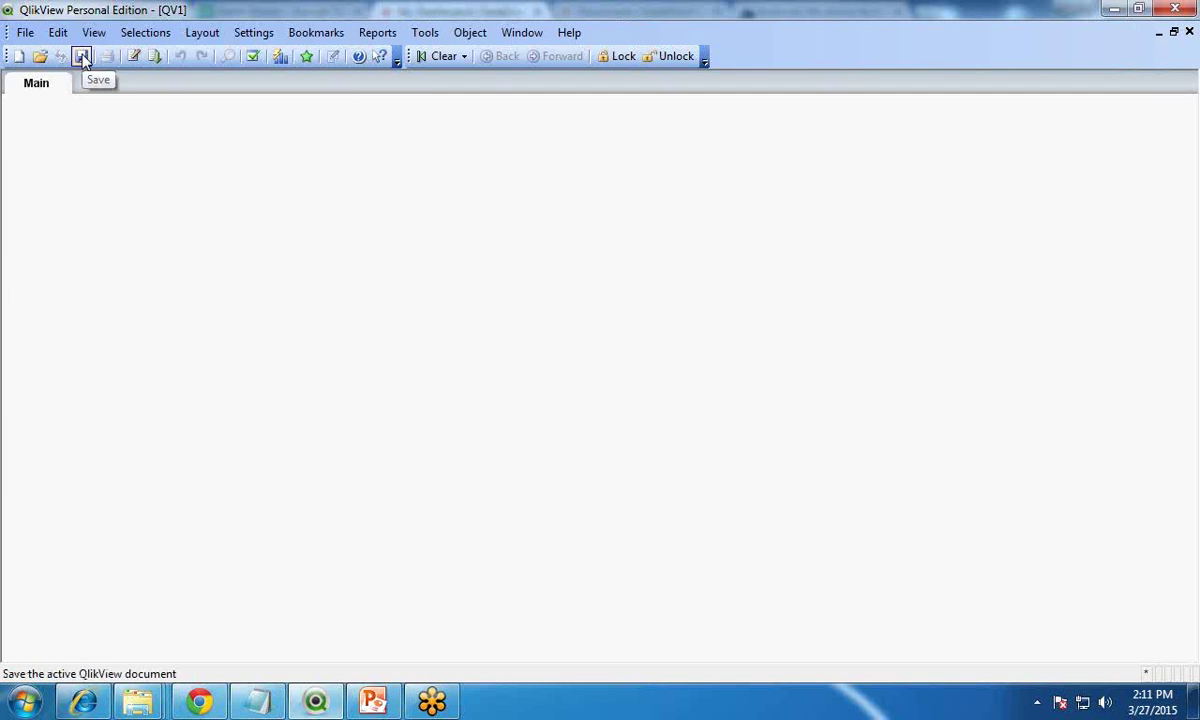
click(82, 58)
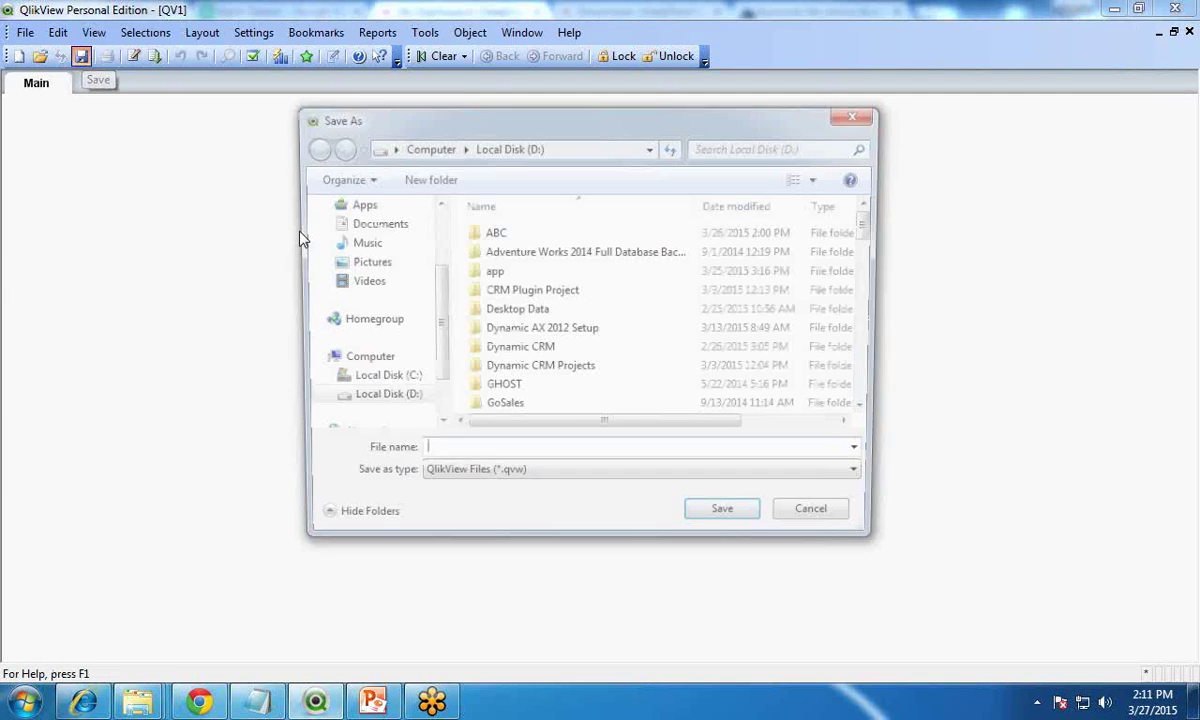
scroll(433, 330, up, 3)
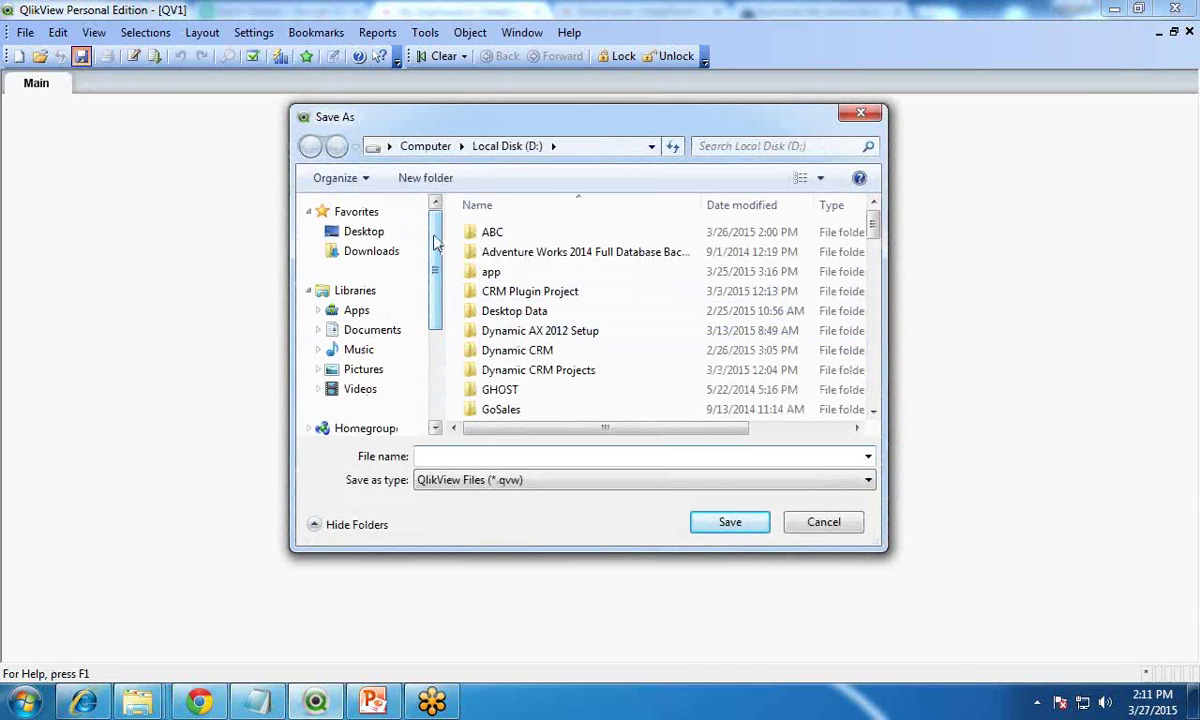
click(364, 231)
click(477, 458)
text(Q)
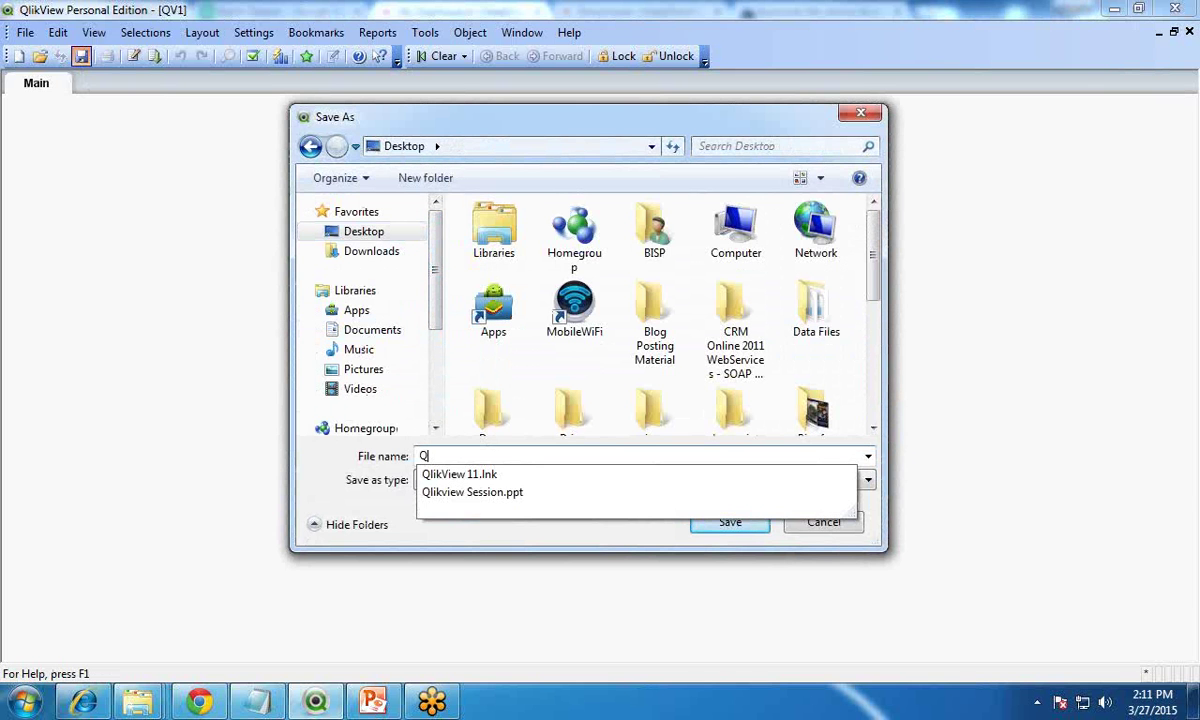
key(BackSpace)
text(Dyn)
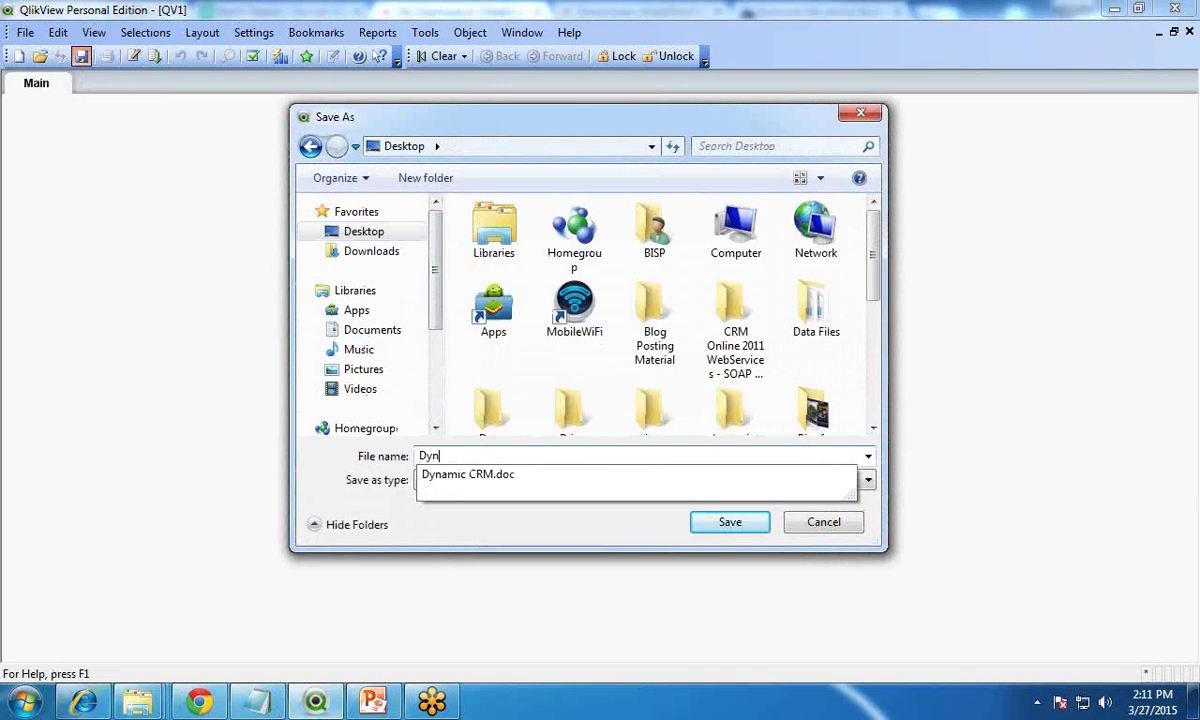
text(amicCRm)
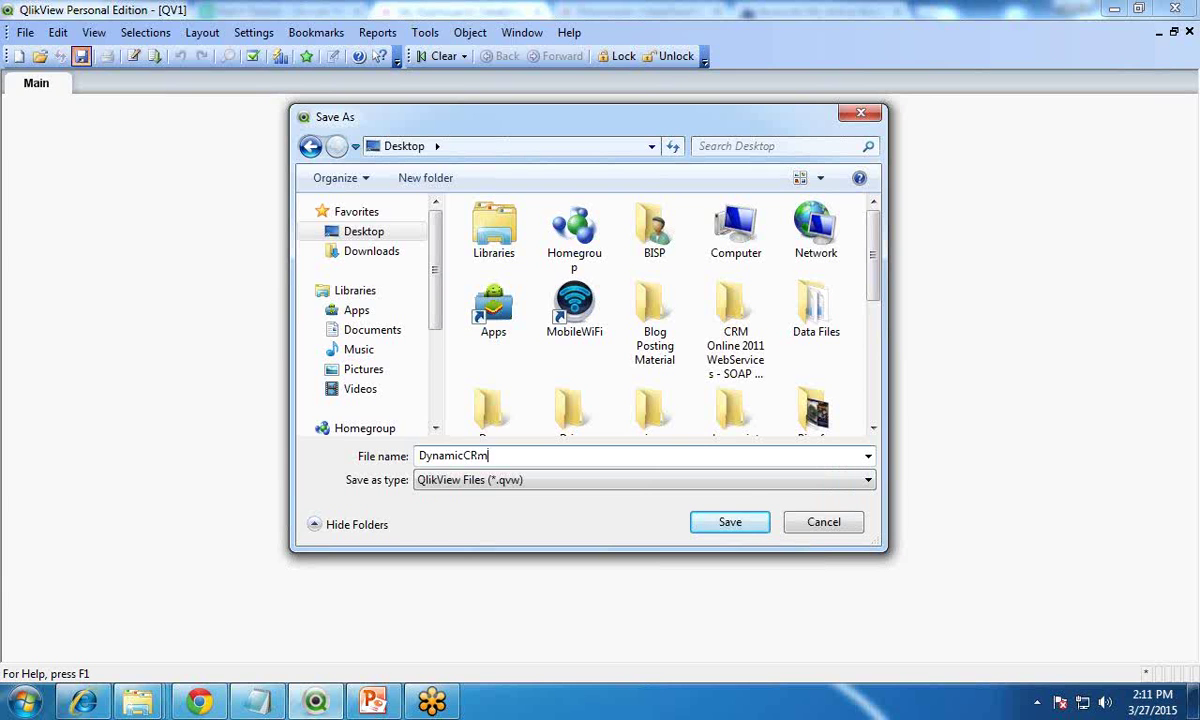
text(Co)
key(BackSpace)
key(BackSpace)
text(MConnection)
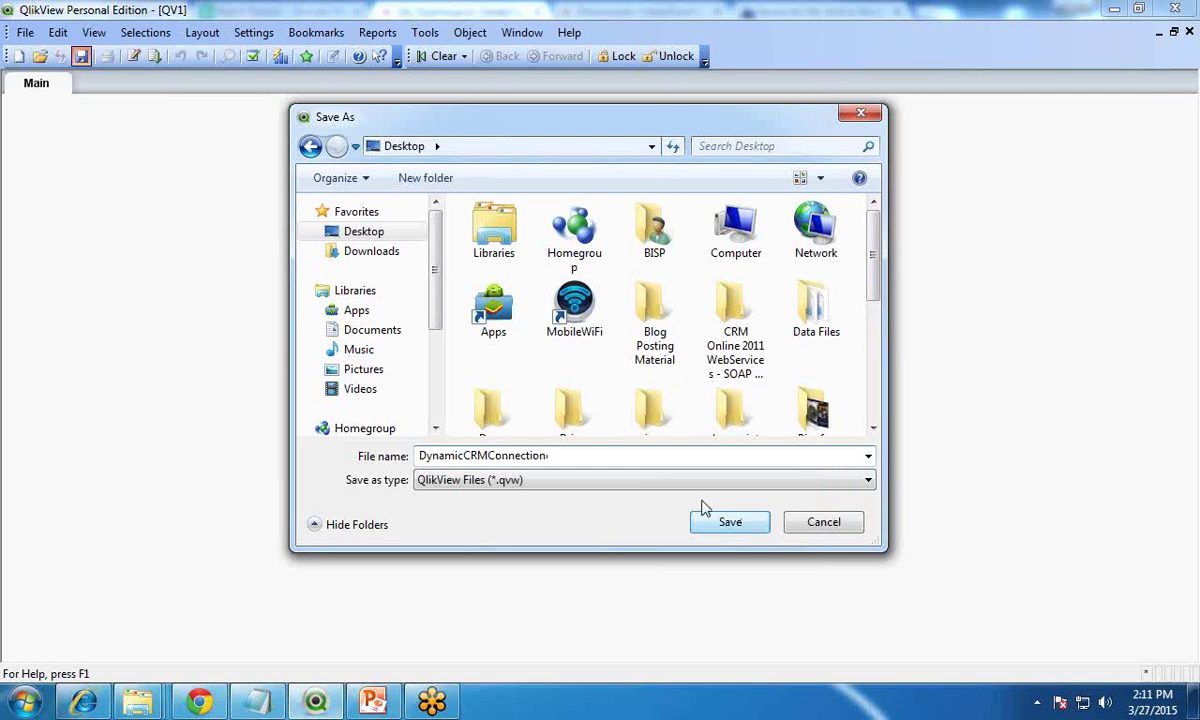
click(729, 522)
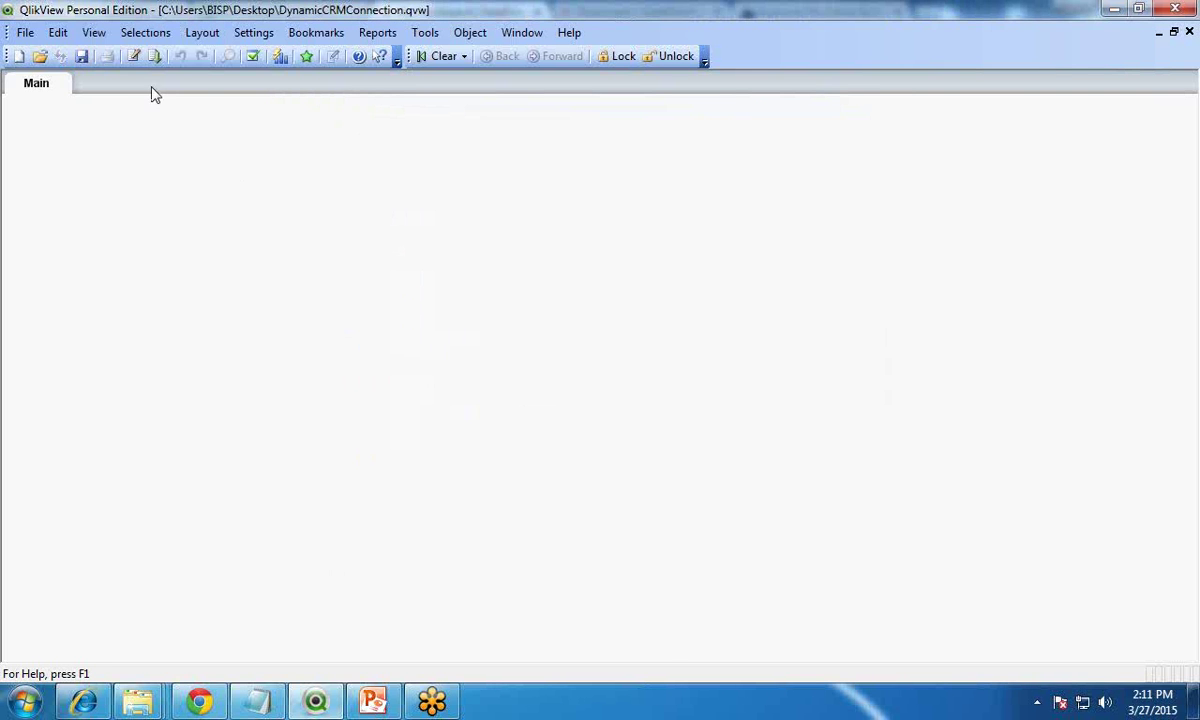
click(134, 56)
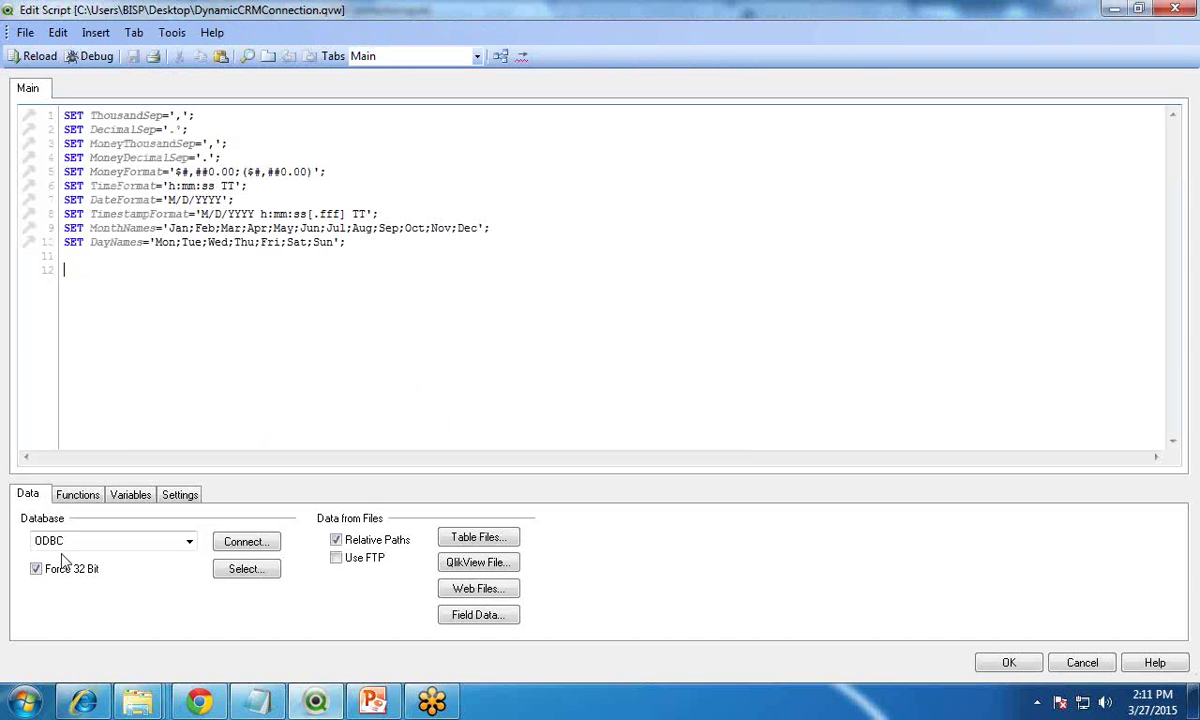
- Add an ODBC CONNECT to MyCloudDsn, signed in with the CRM user ID and password
click(98, 543)
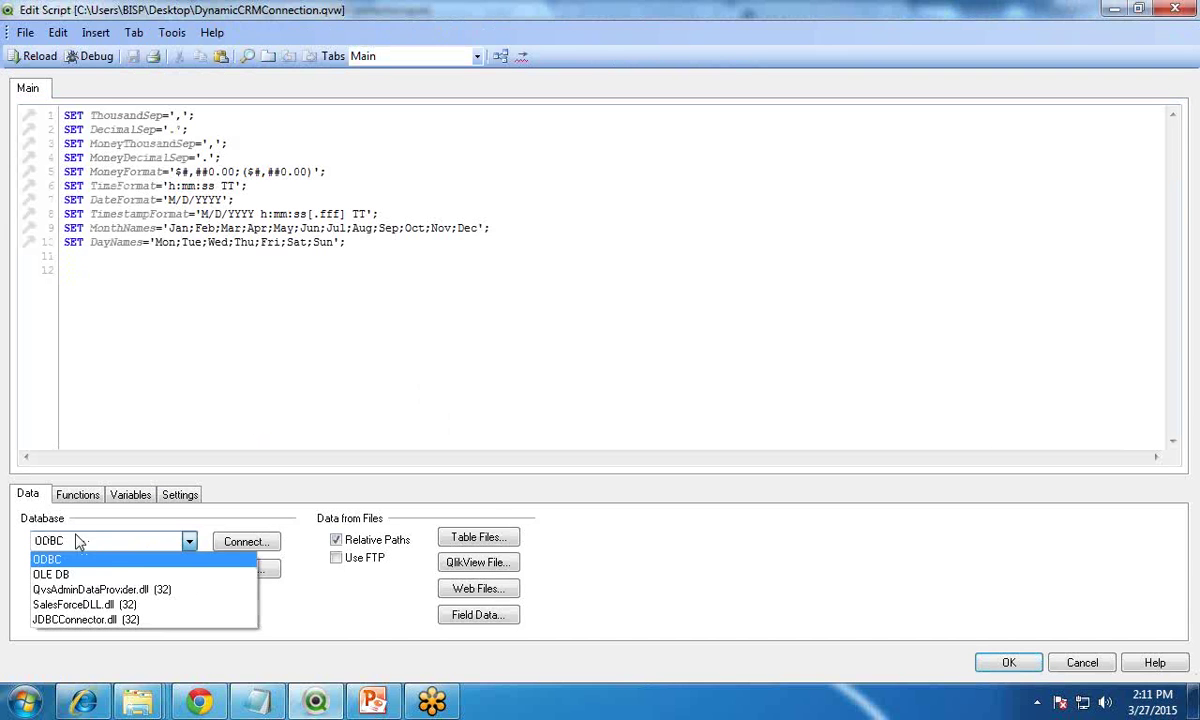
click(76, 543)
click(76, 543)
click(148, 542)
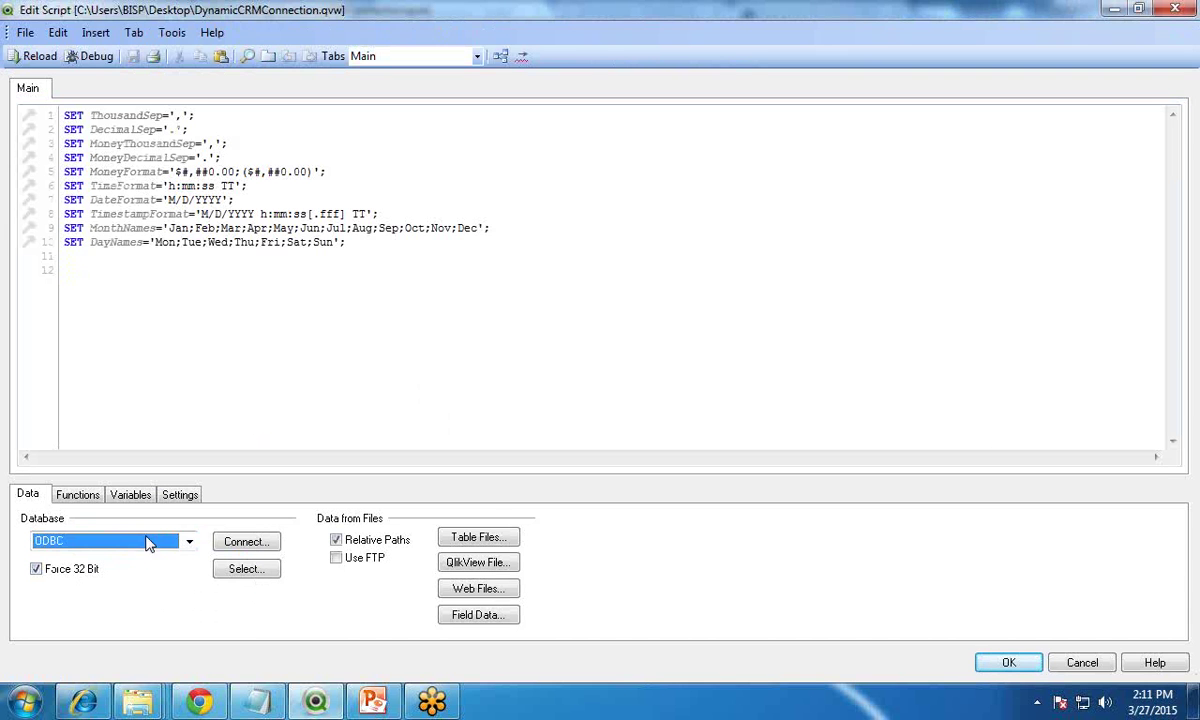
click(245, 545)
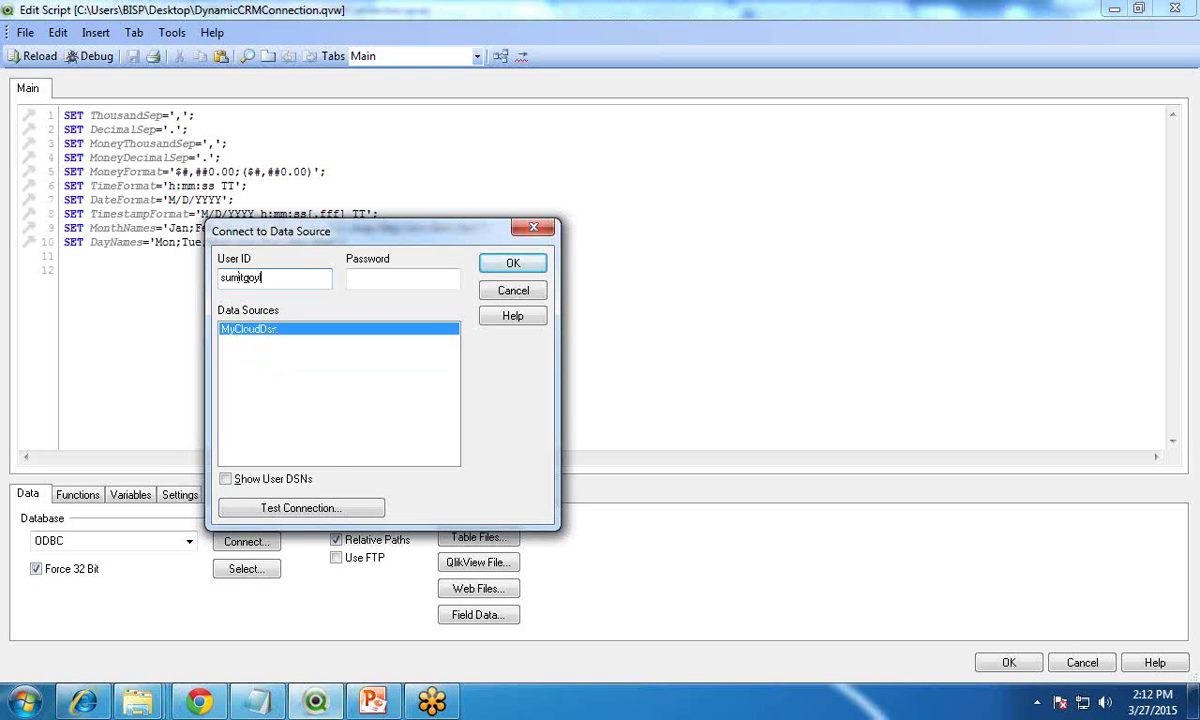
text(7)
key(Tab)
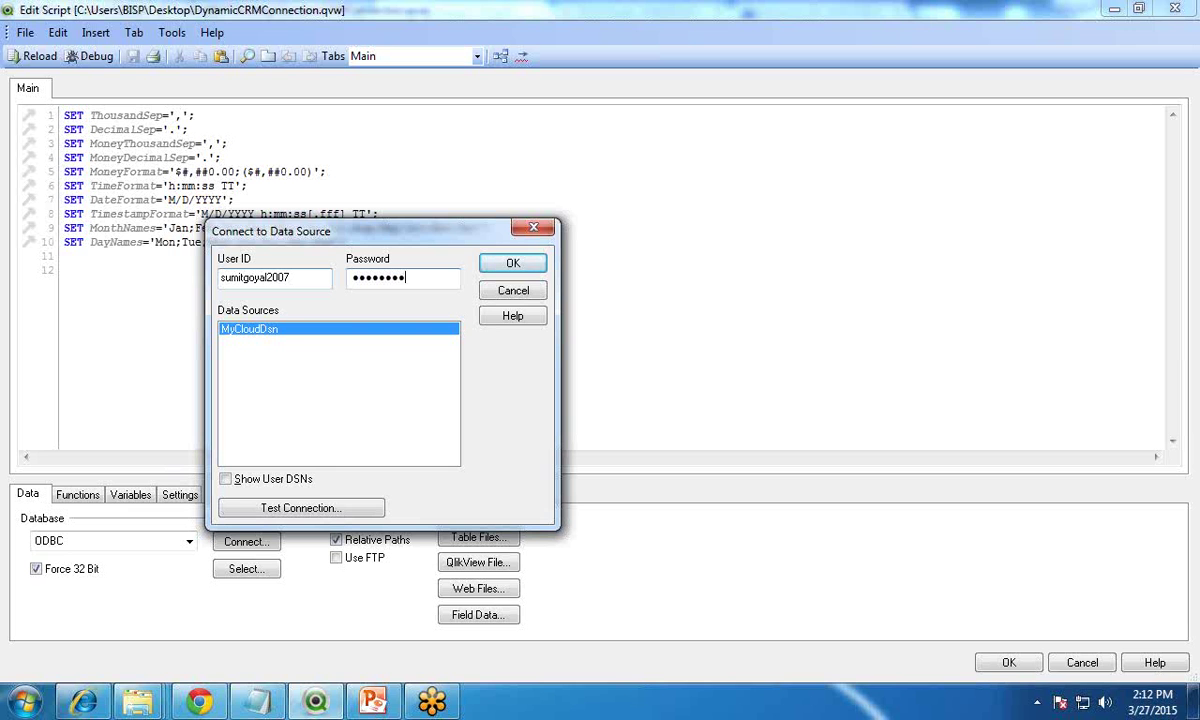
click(505, 265)
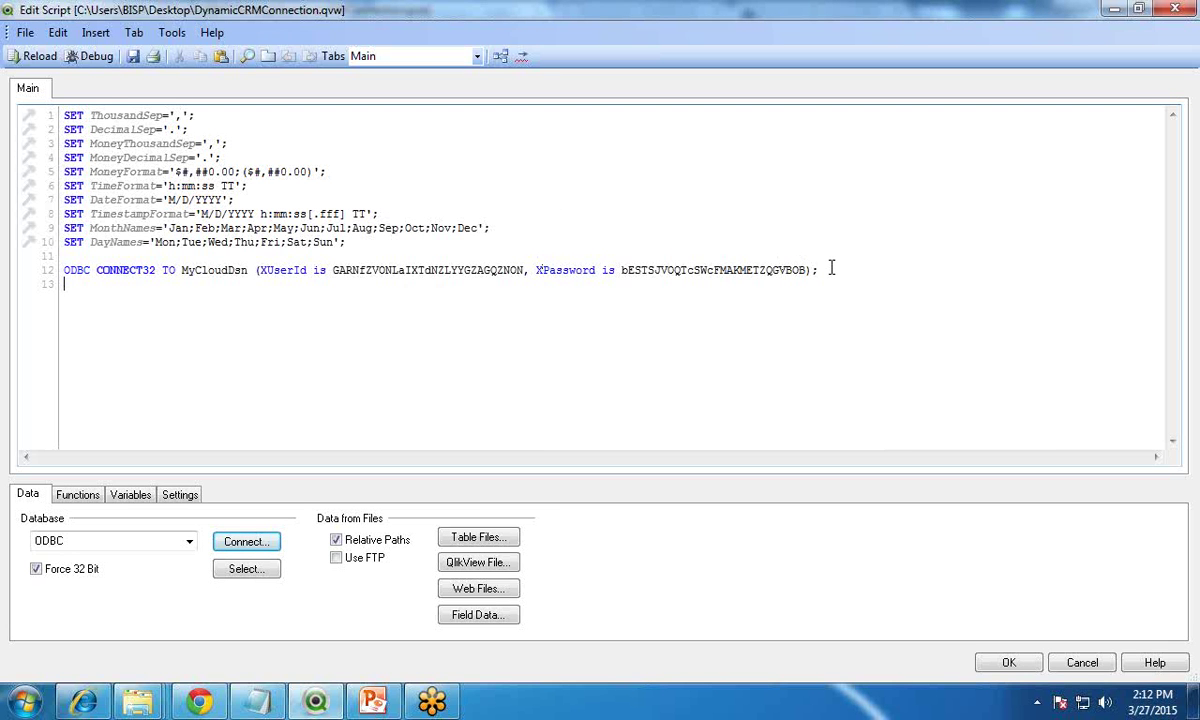
click(199, 701)
click(795, 10)
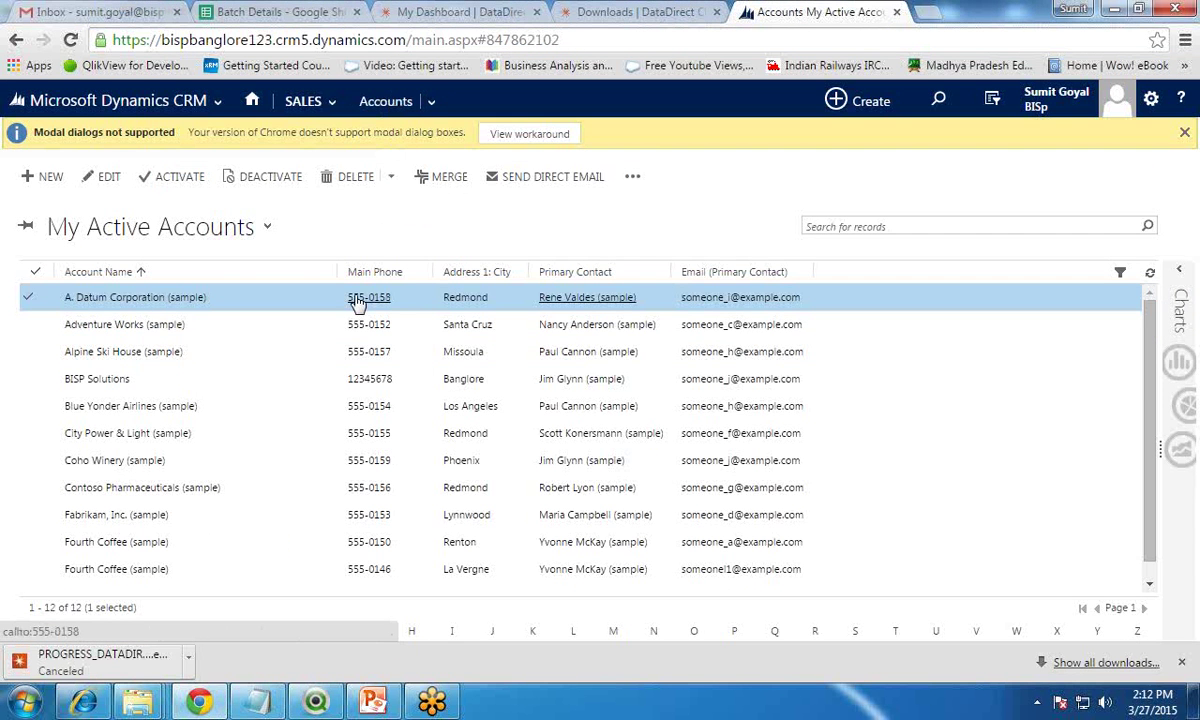
- Open the A. Datum Corporation (sample) account in Dynamics CRM and scroll through its form
scroll(353, 303, down, 1)
scroll(325, 300, up, 1)
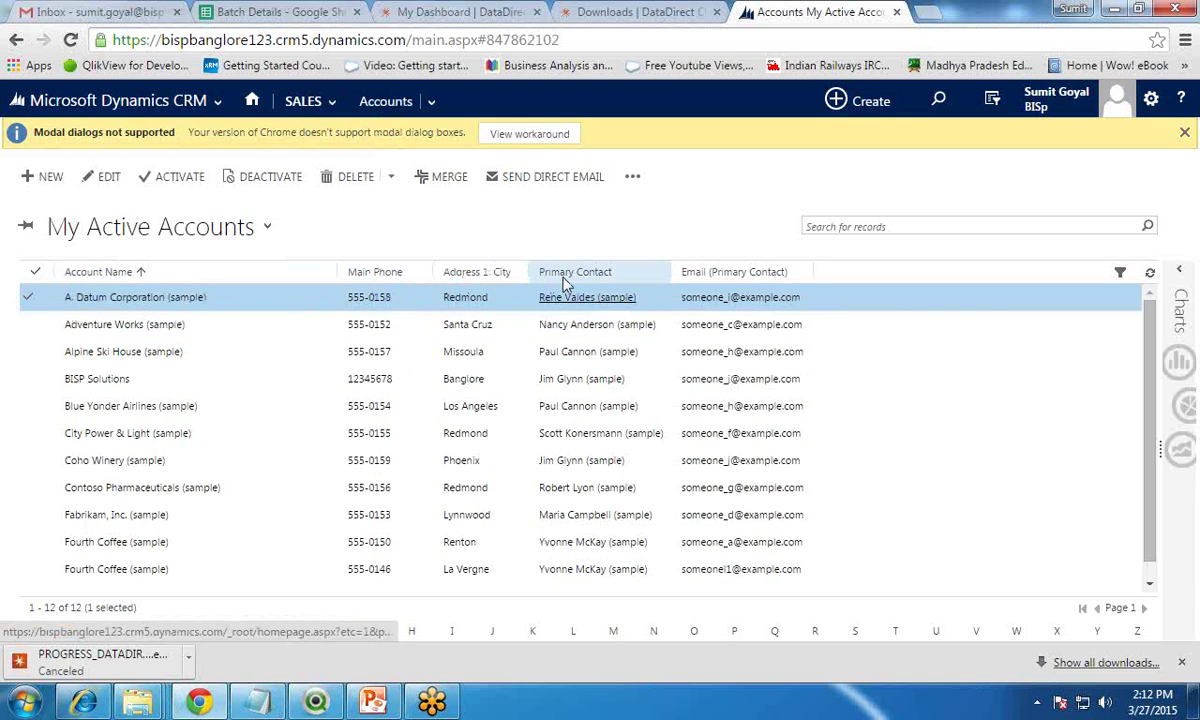
click(124, 299)
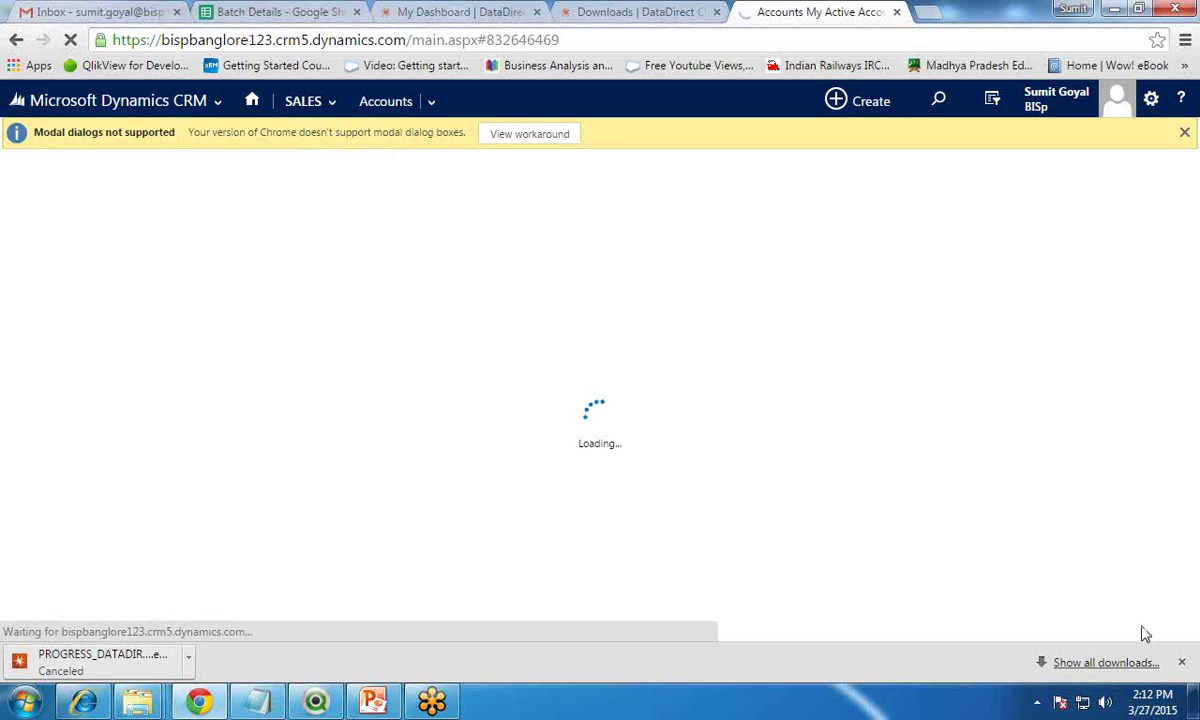
click(1183, 665)
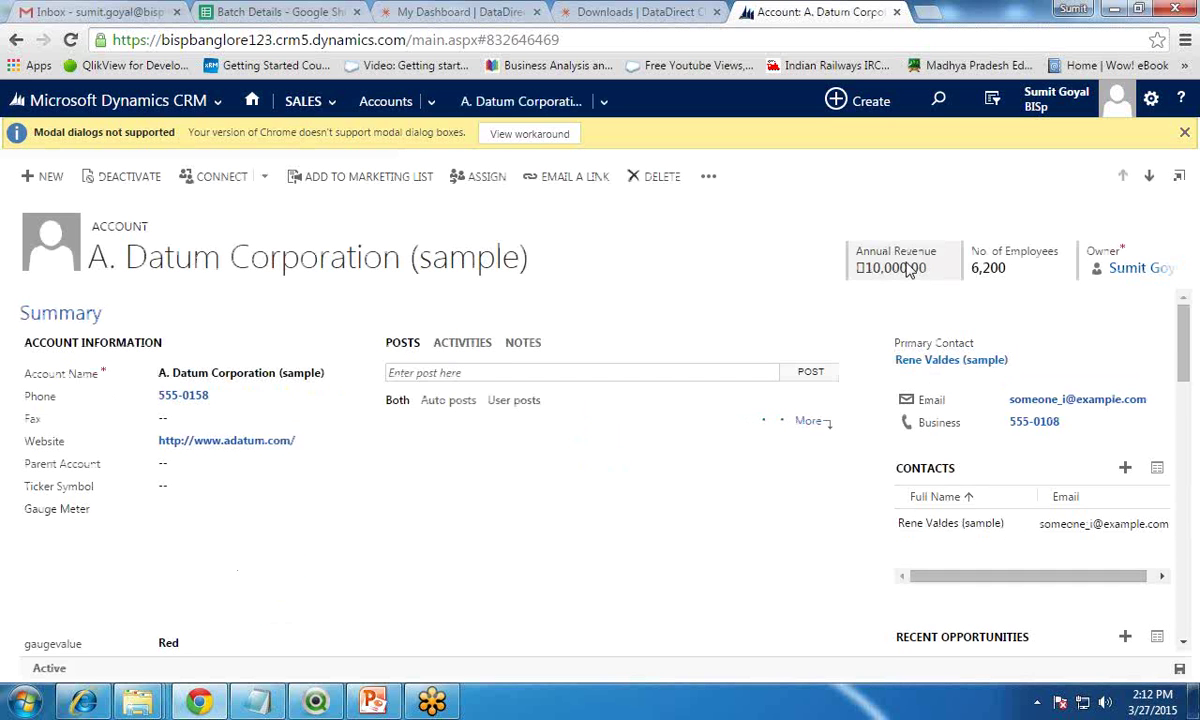
scroll(580, 292, down, 10)
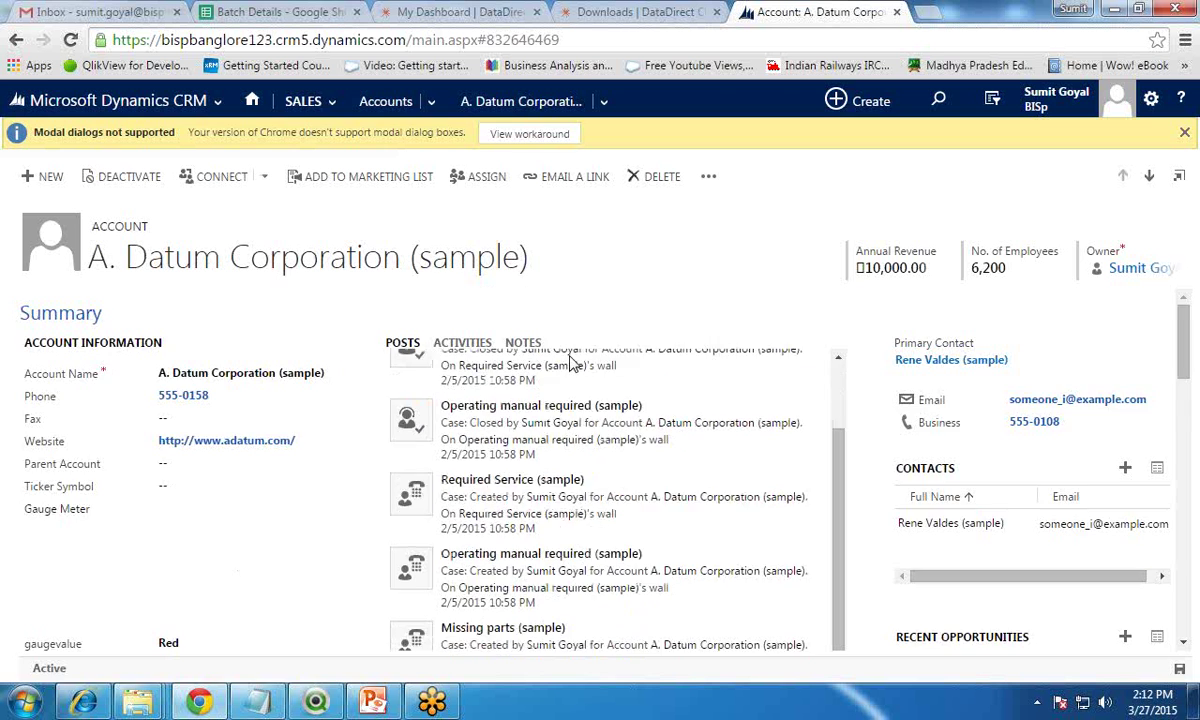
scroll(987, 481, down, 3)
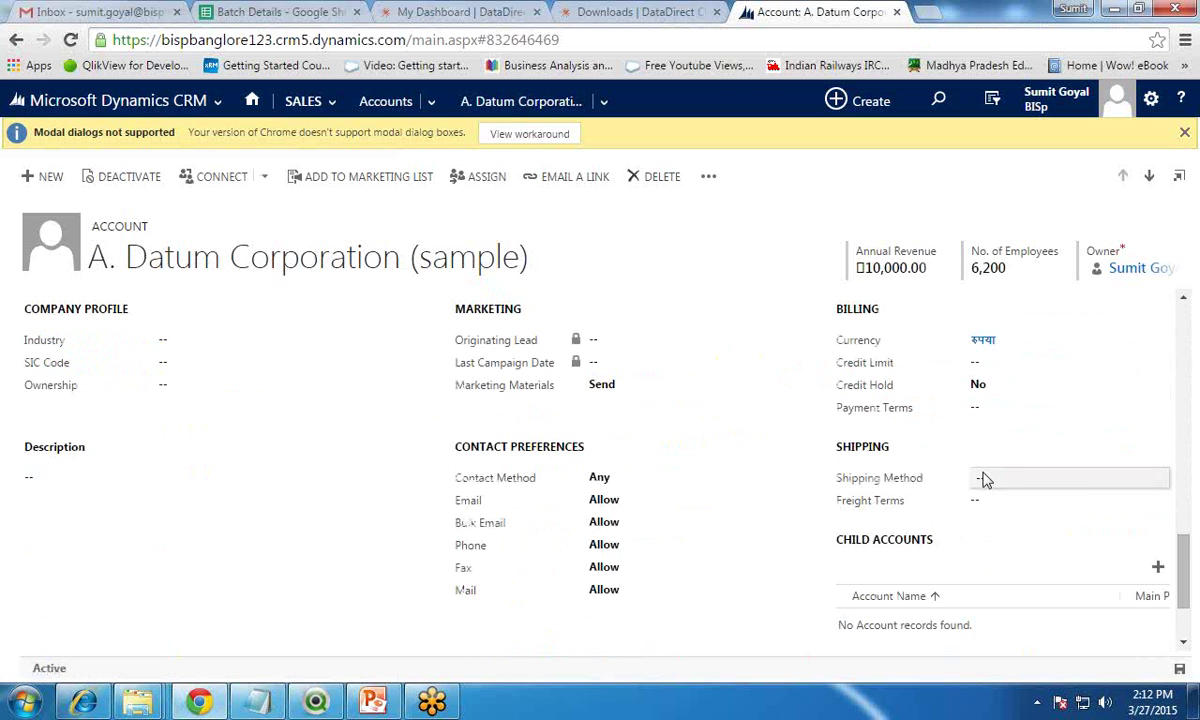
scroll(987, 481, up, 5)
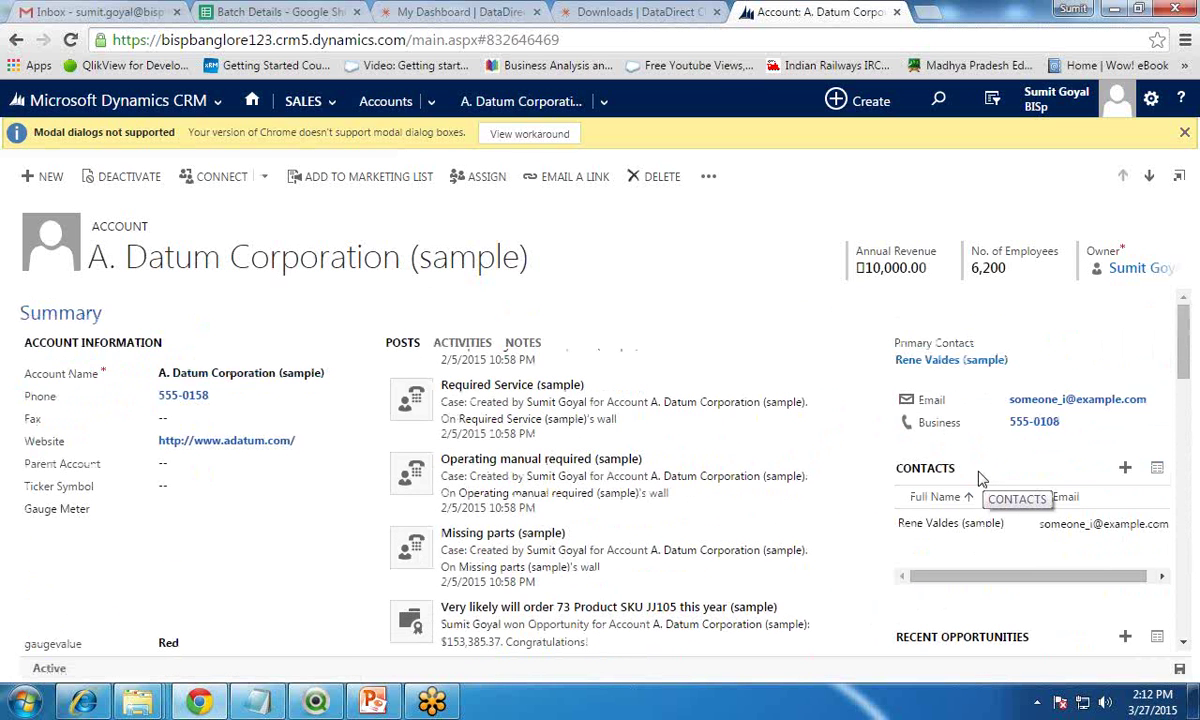
click(315, 700)
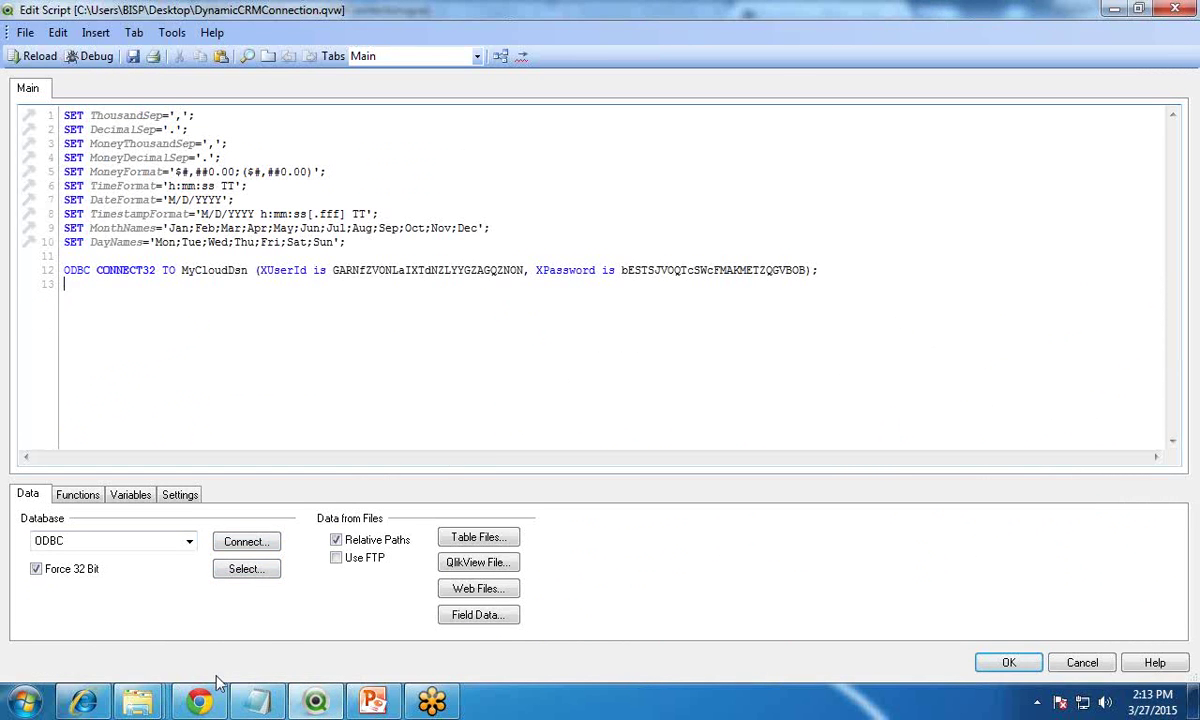
- Insert a SELECT statement for all fields of the ACCOUNT table from MyCloudDsn
click(200, 700)
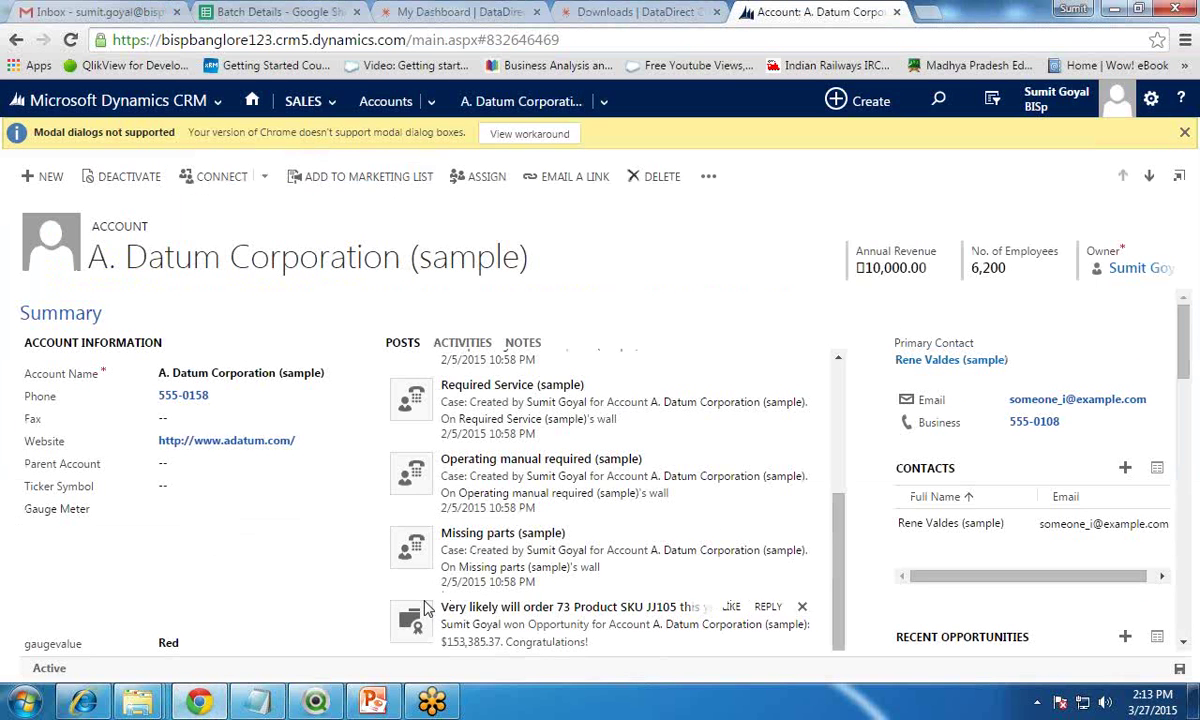
click(315, 700)
click(242, 570)
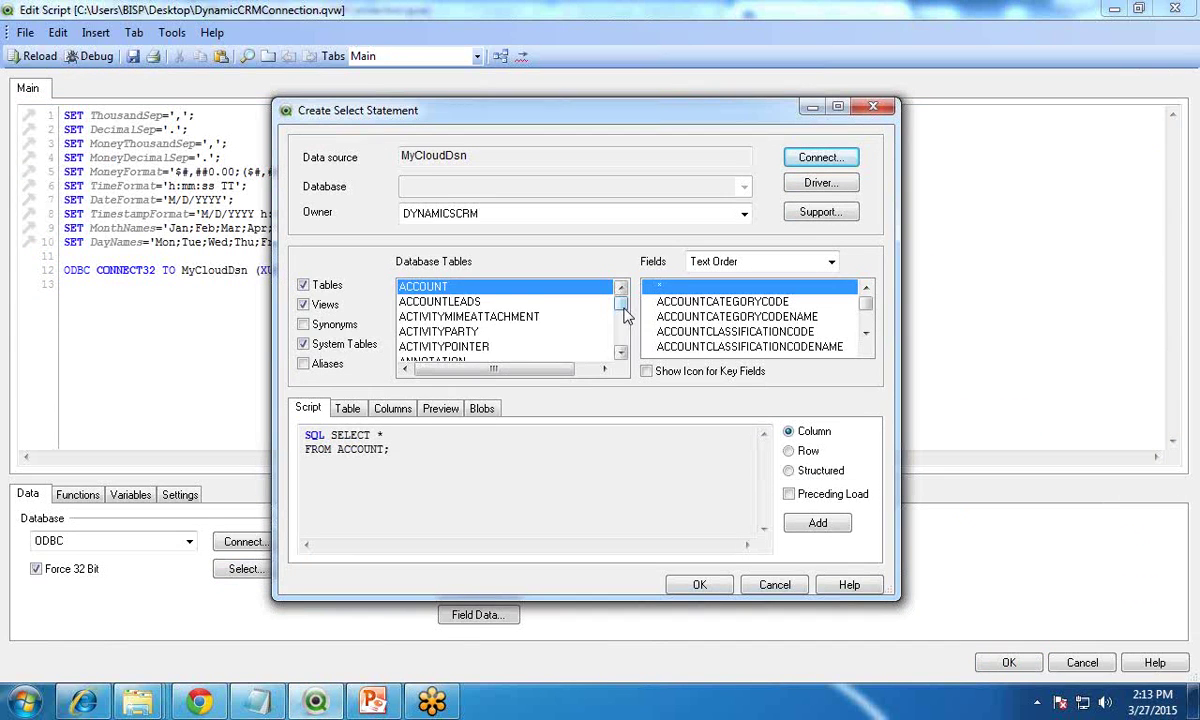
mouse_move(622, 306)
mouse_down()
mouse_move(620, 340)
mouse_move(620, 306)
mouse_up()
click(699, 585)
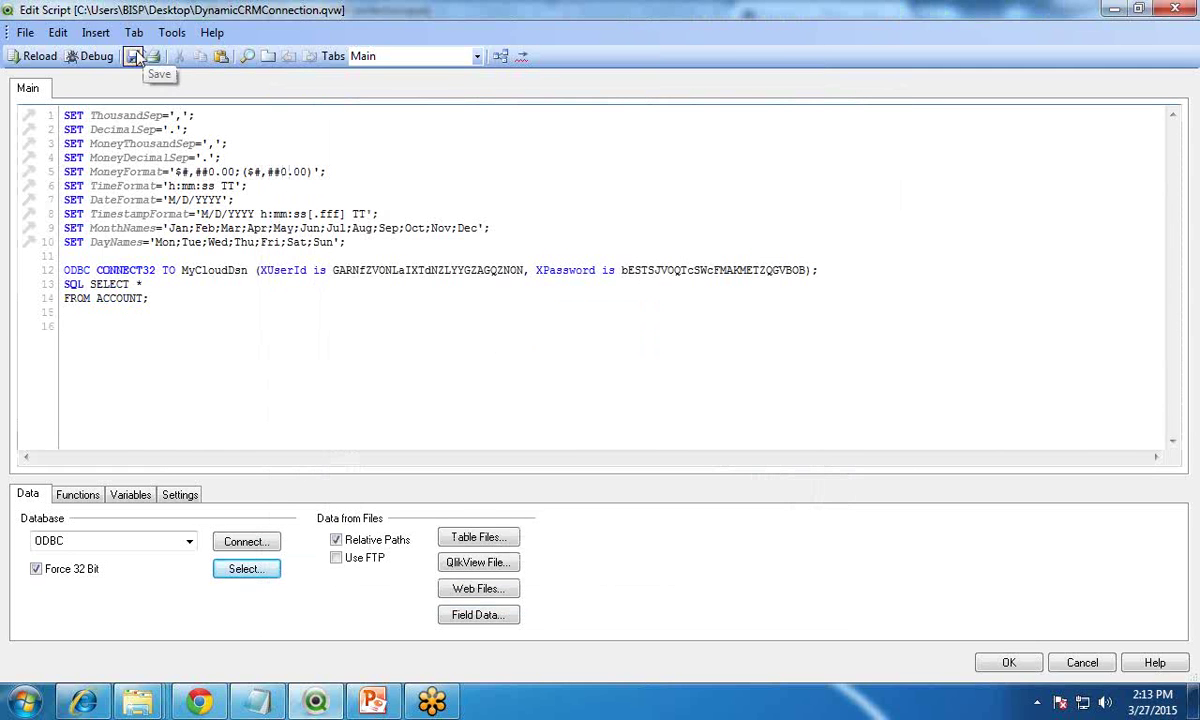
- Save and reload the script, fetching 12 ACCOUNT rows matching CRM's 12 active accounts
click(133, 58)
click(29, 62)
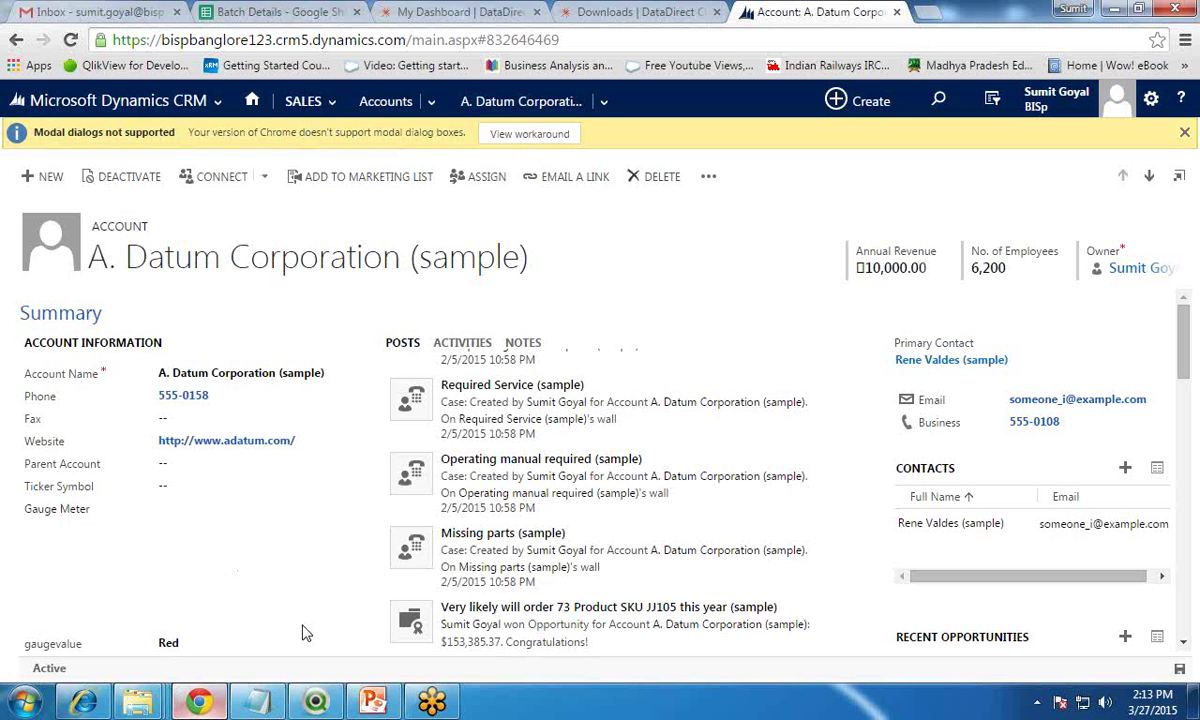
click(199, 701)
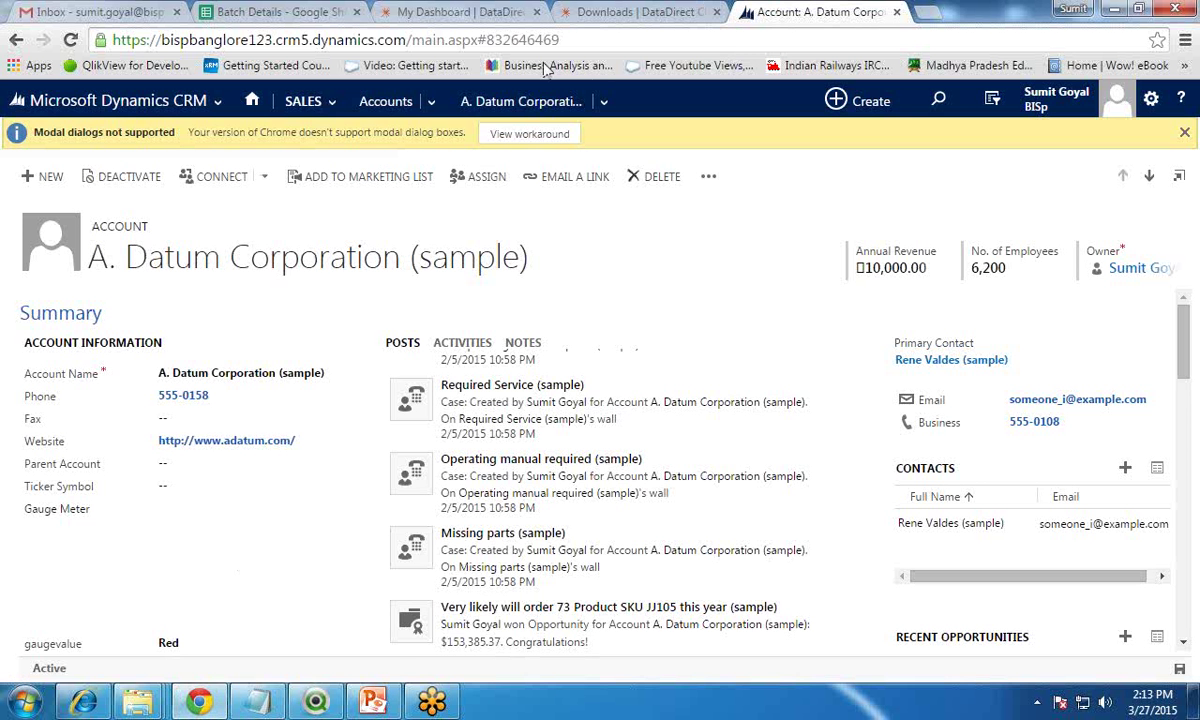
click(388, 102)
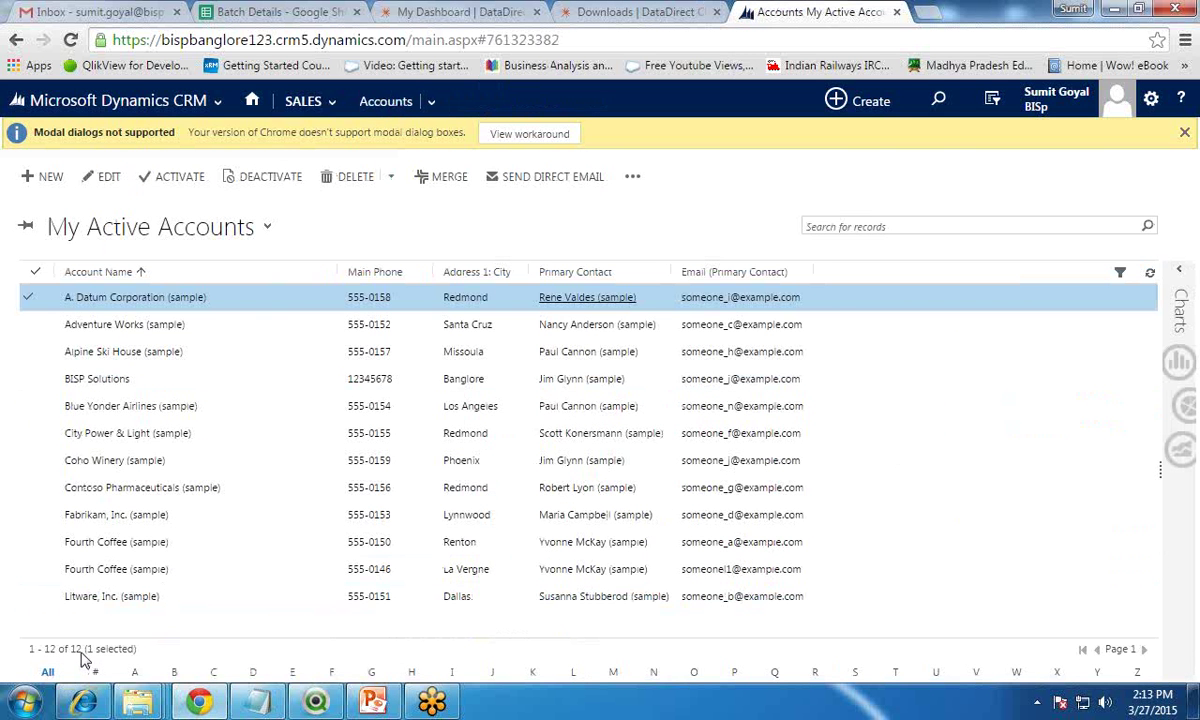
click(318, 703)
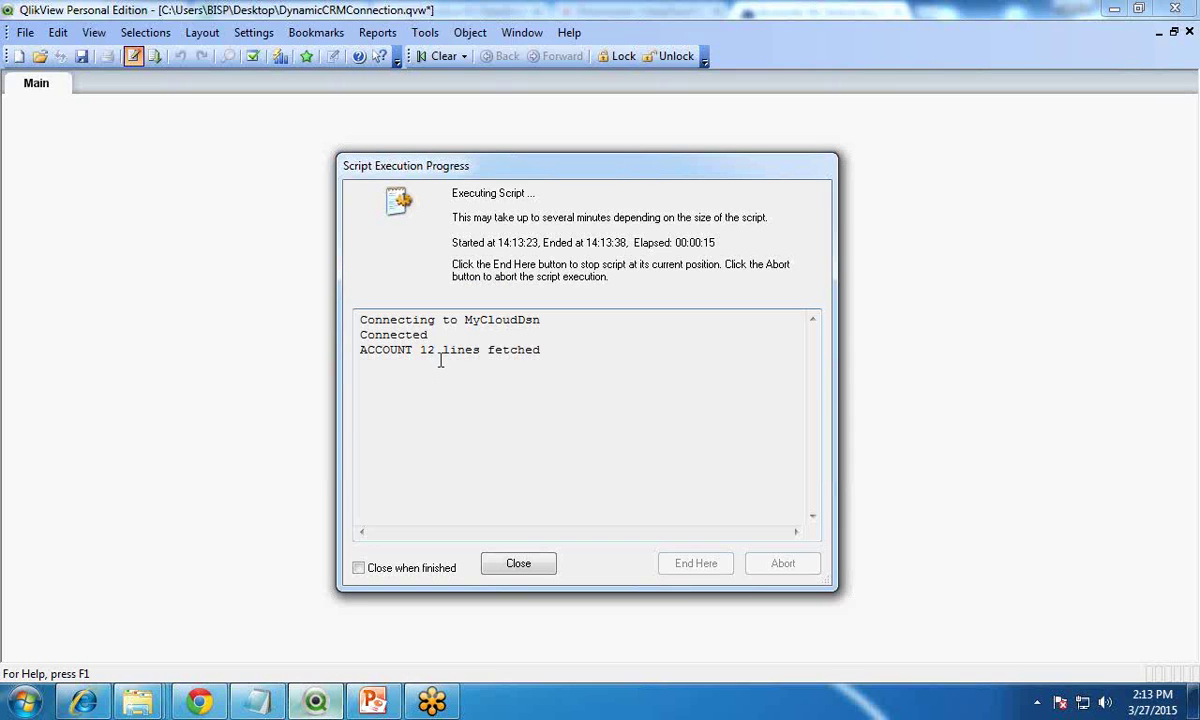
- Add a NAME list box and place it at the sheet's top-left
click(519, 566)
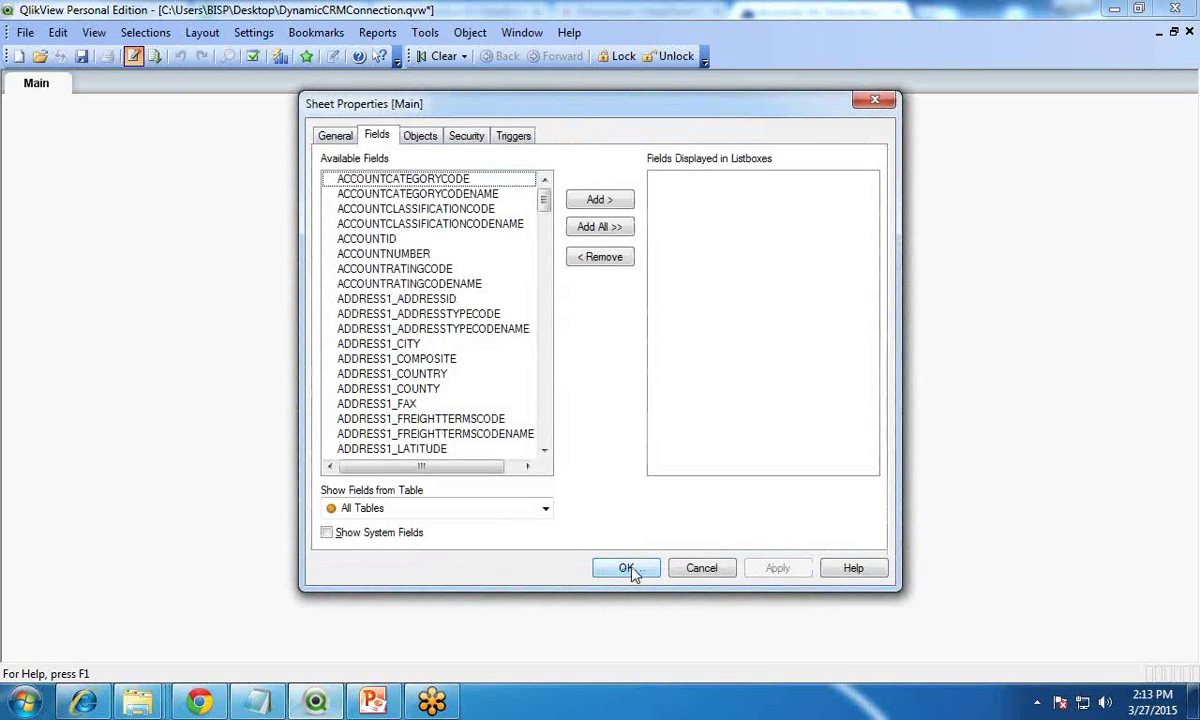
click(627, 568)
right_click(215, 190)
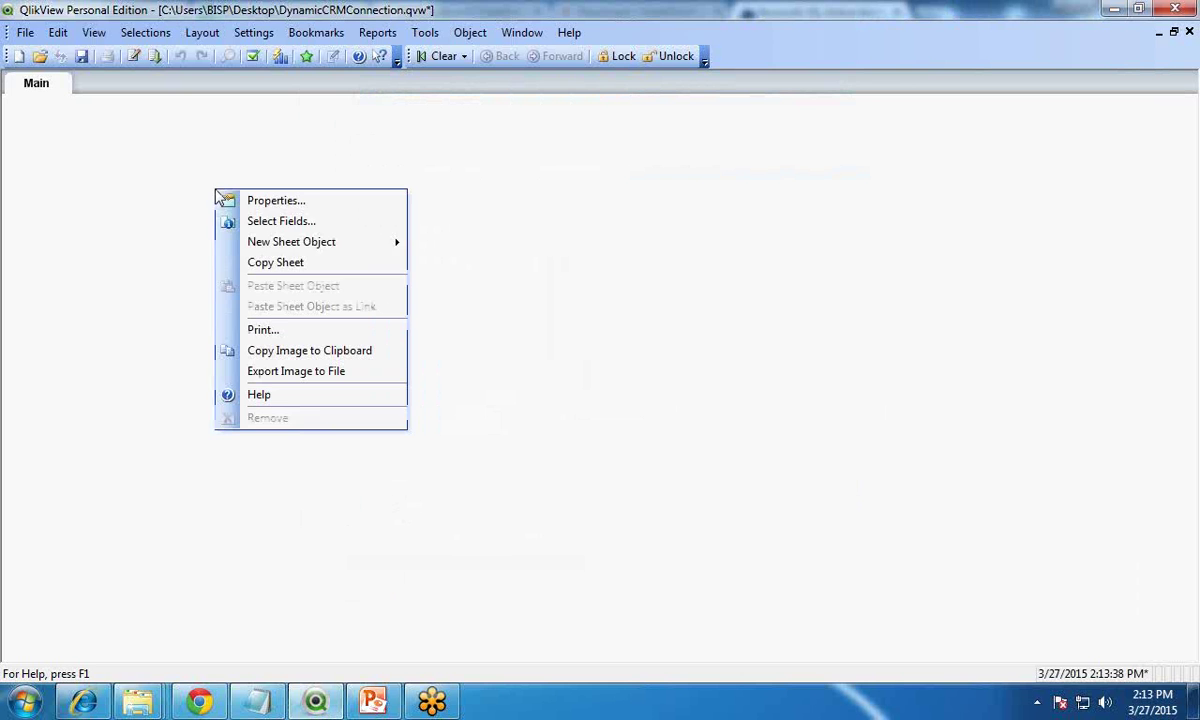
mouse_move(300, 241)
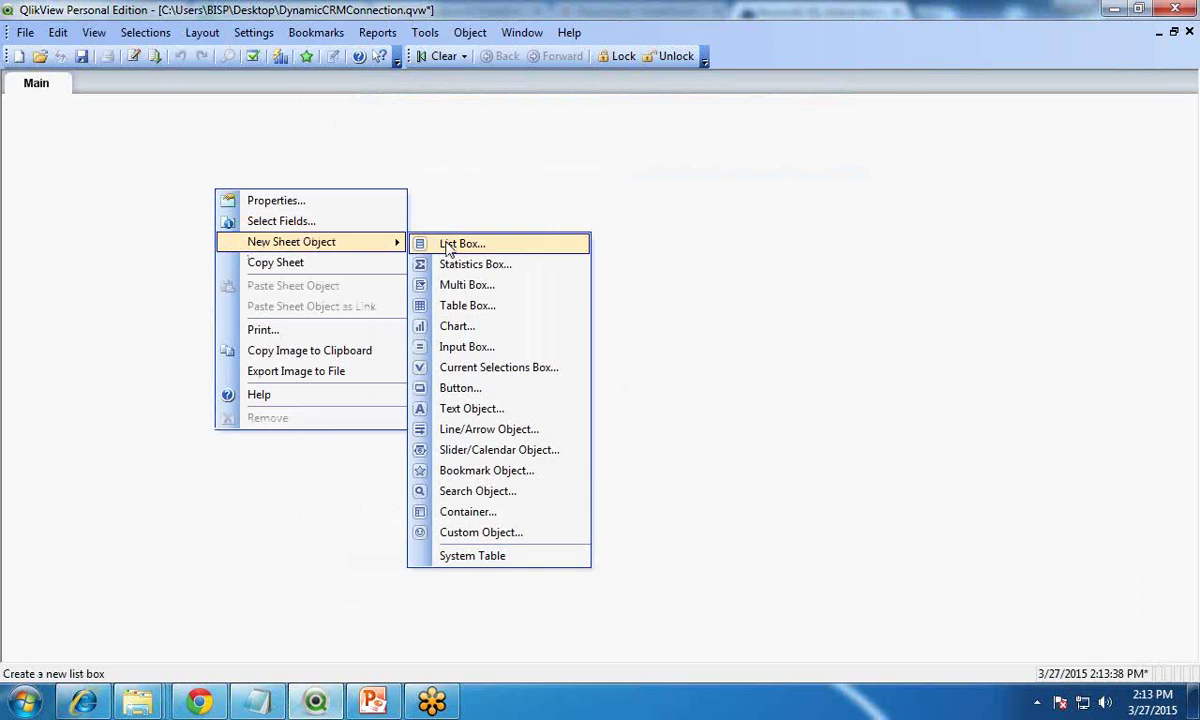
click(455, 238)
click(544, 224)
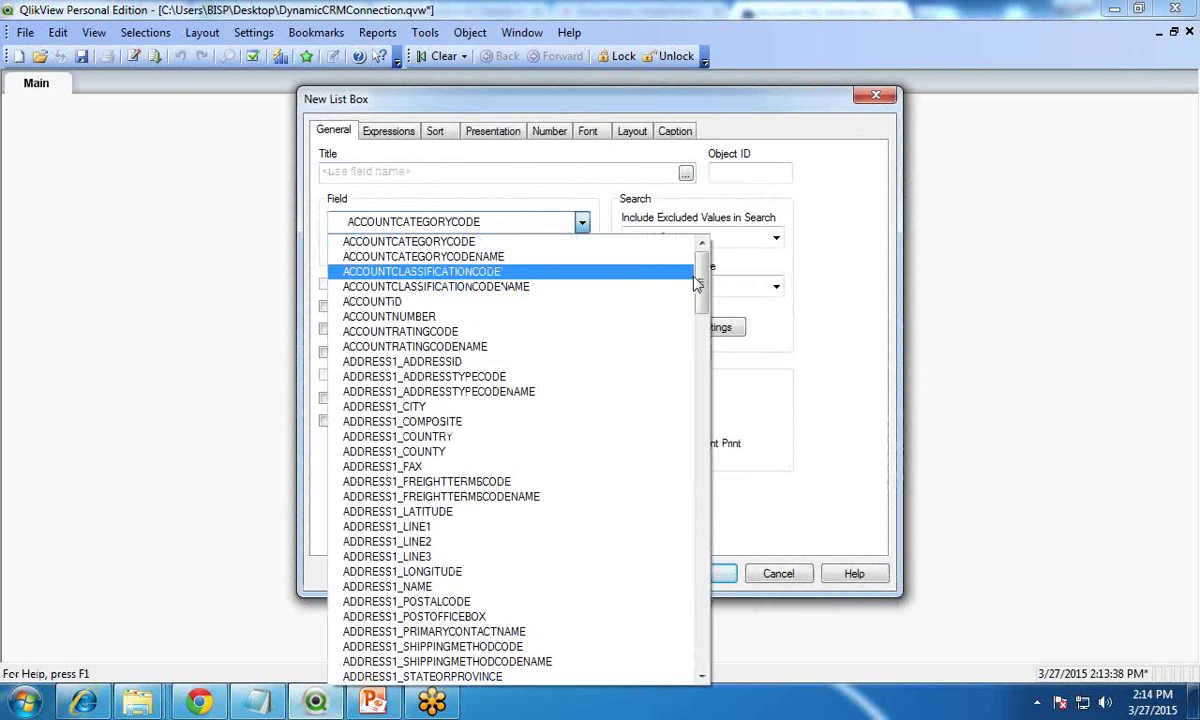
drag(701, 265, 695, 530)
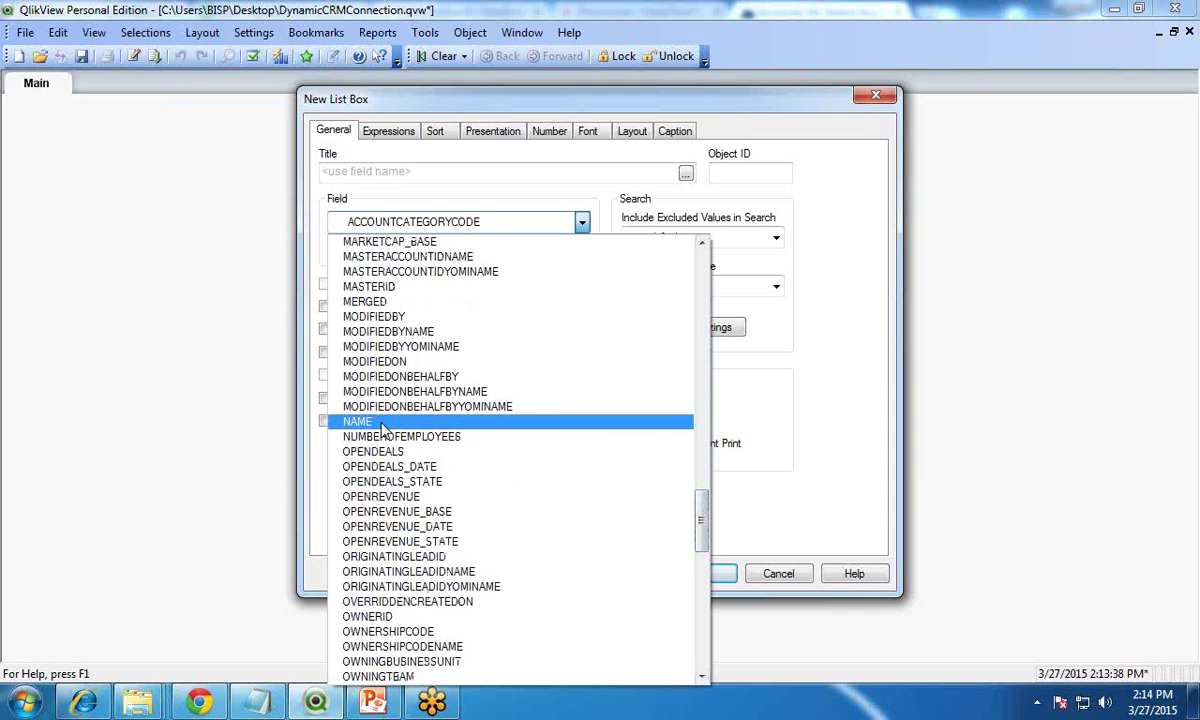
click(380, 425)
click(686, 572)
drag(269, 196, 83, 135)
- Add a PRIMARYCONTACTIDNAME list box and position it below the NAME list box
right_click(213, 206)
mouse_move(314, 262)
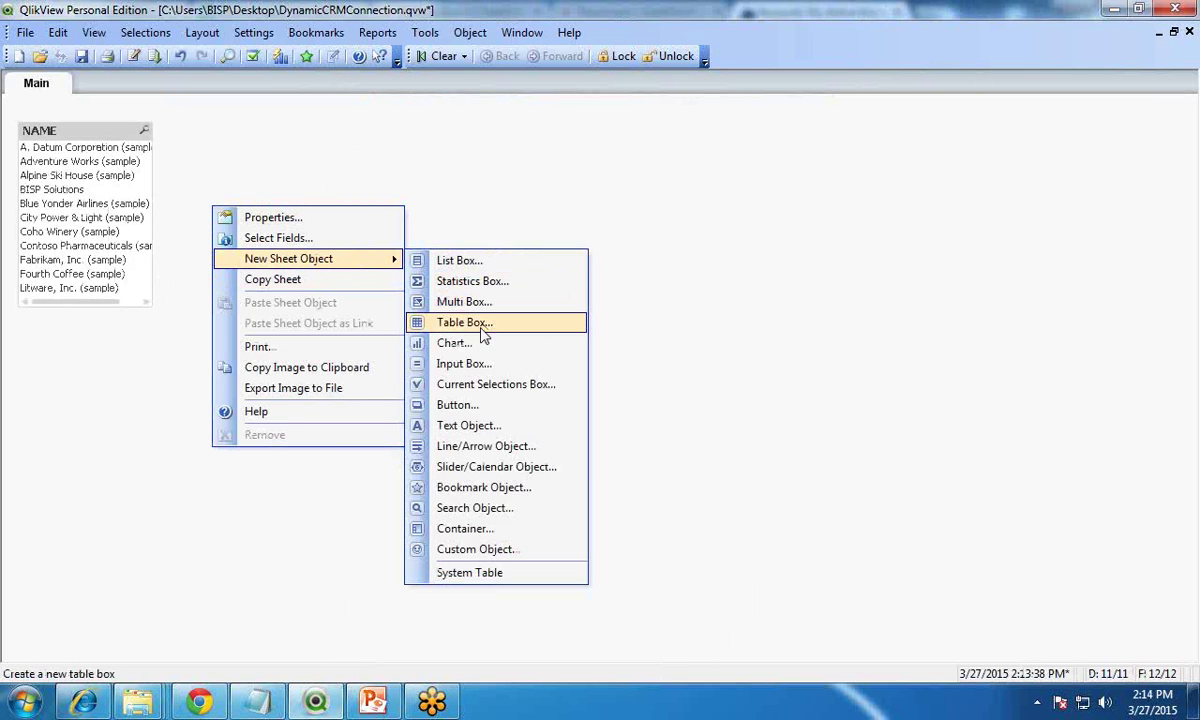
click(465, 261)
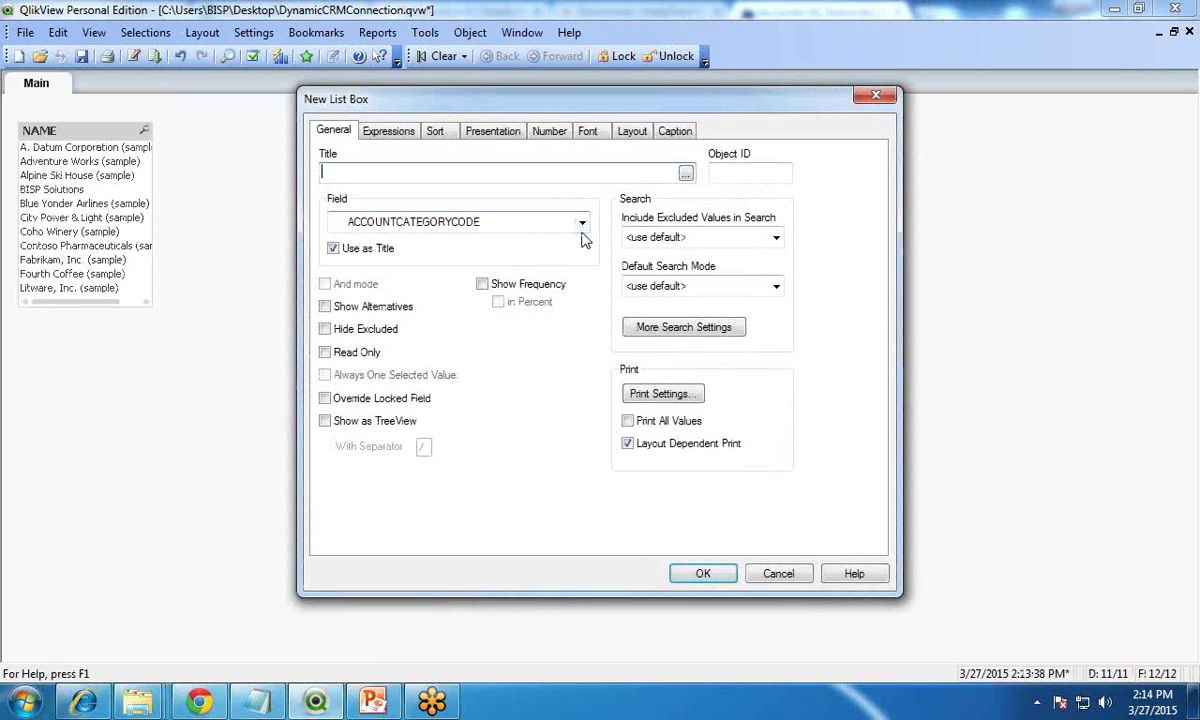
click(582, 223)
drag(702, 252, 690, 600)
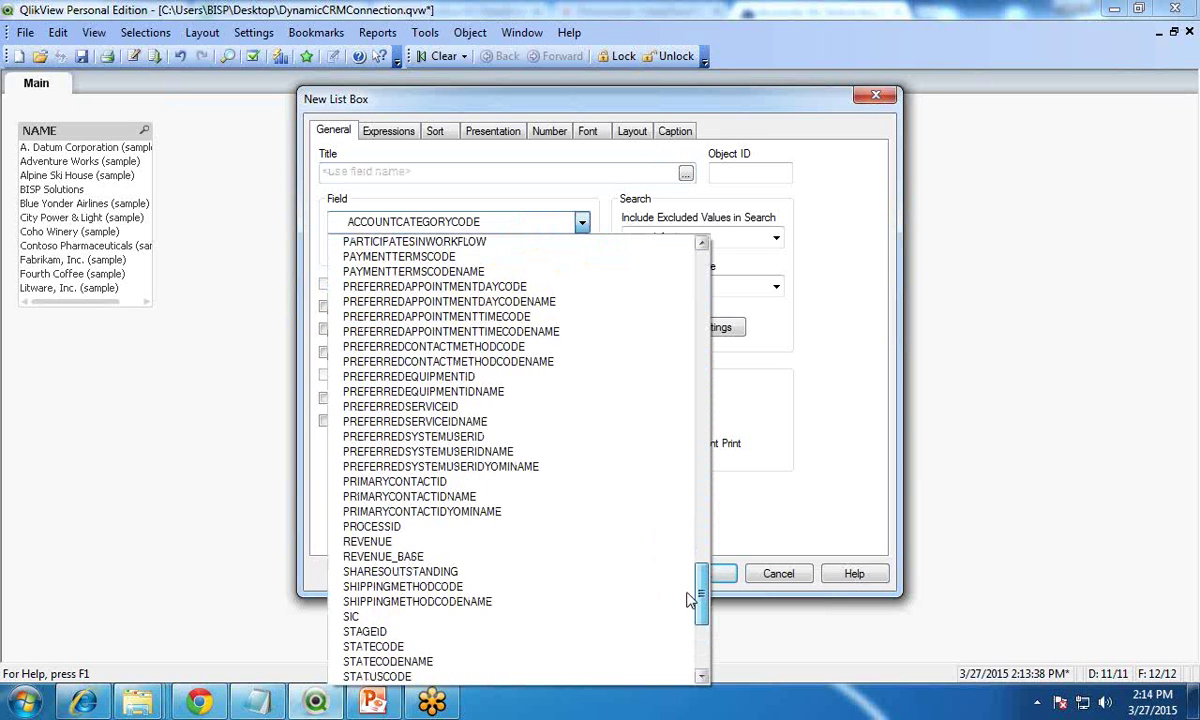
click(420, 496)
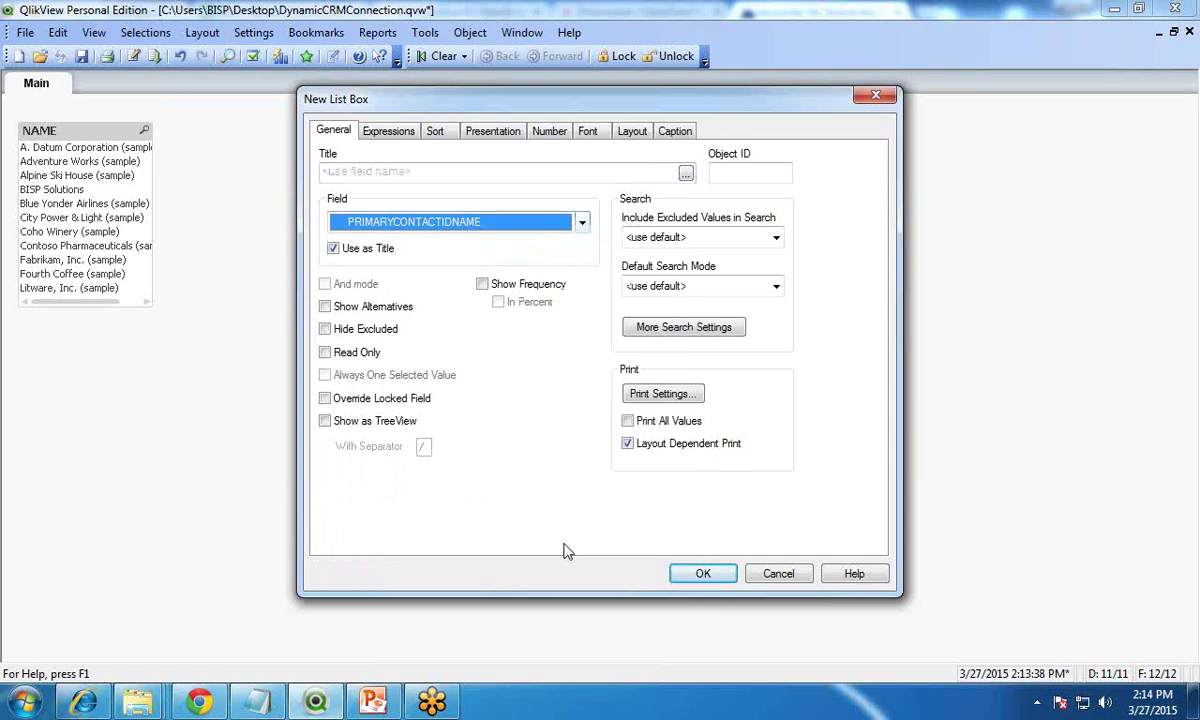
click(699, 573)
drag(276, 224, 233, 163)
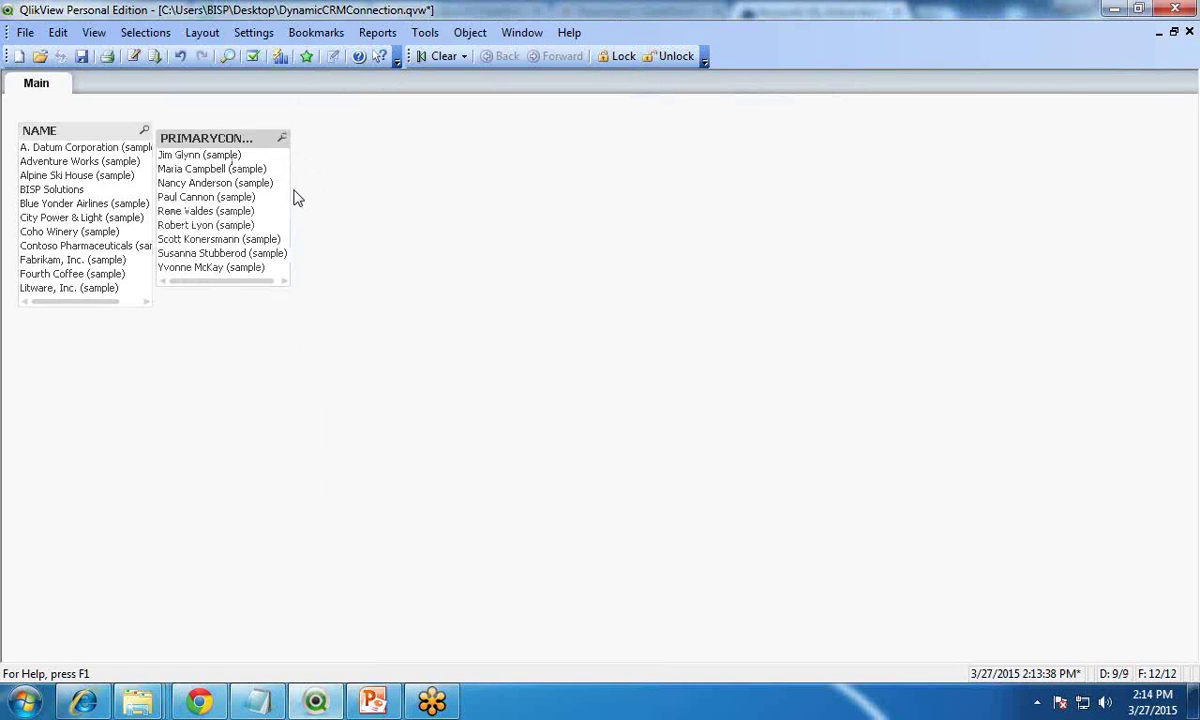
drag(291, 190, 332, 180)
drag(258, 135, 121, 326)
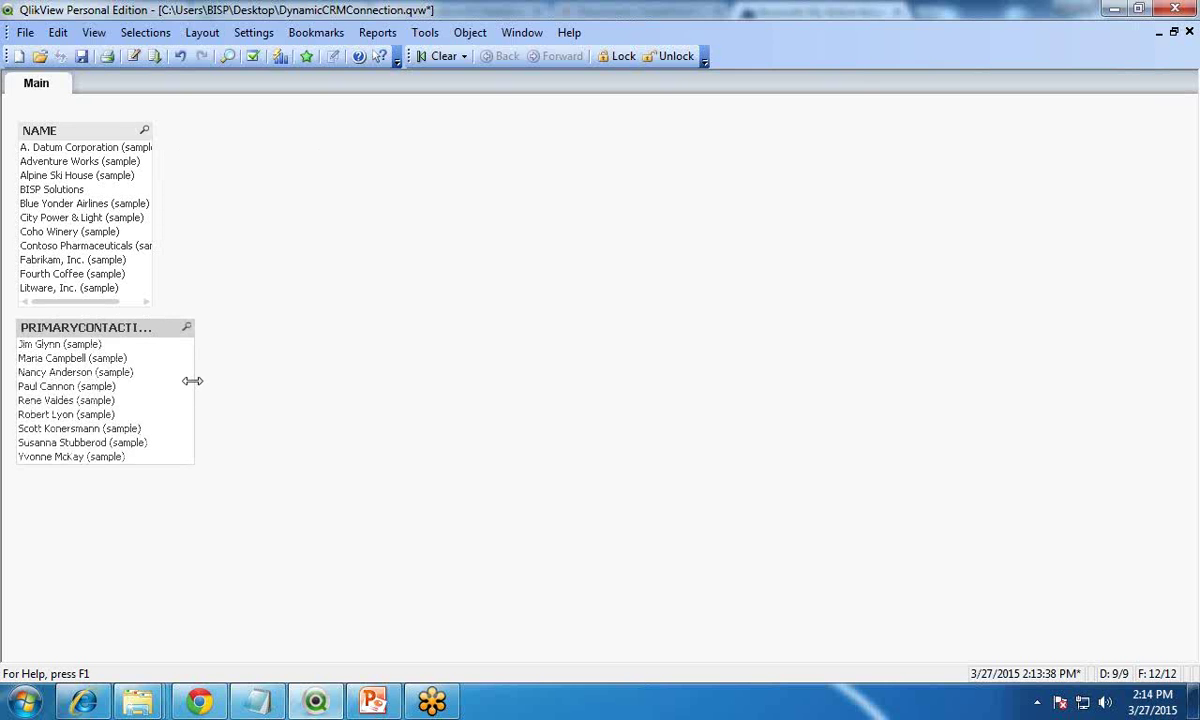
drag(192, 381, 150, 383)
- Add a REVENUE list box and place it below the contact list box
right_click(269, 318)
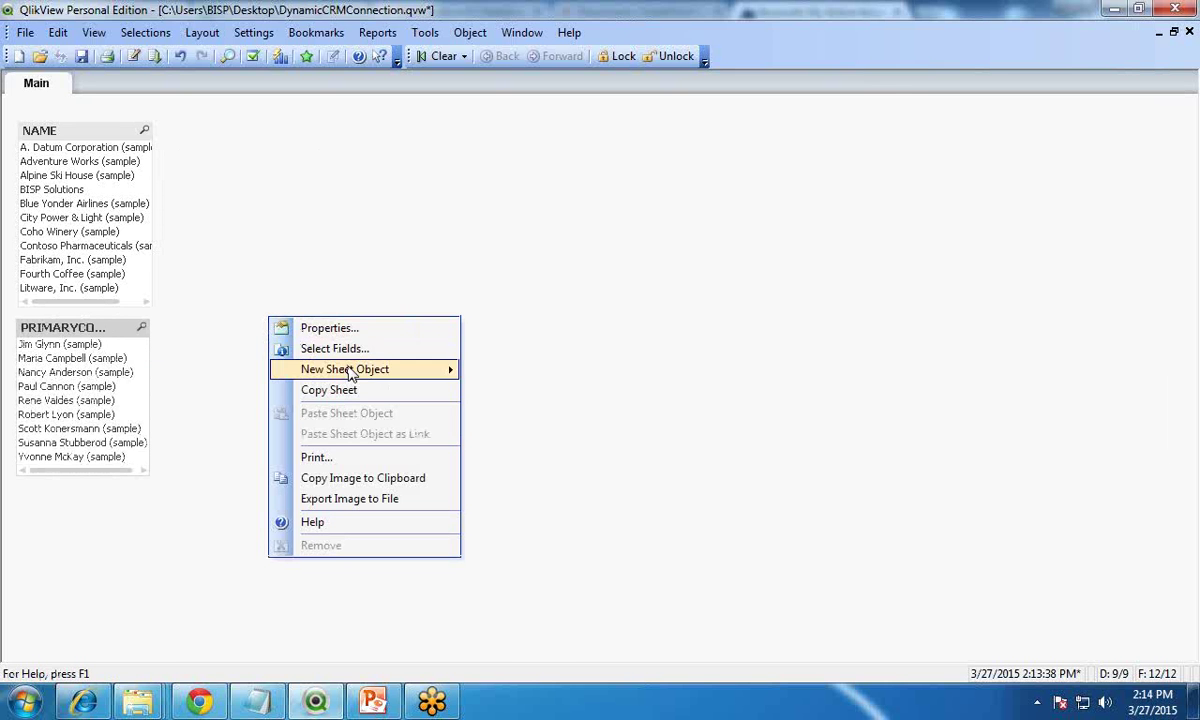
mouse_move(349, 372)
click(509, 348)
click(582, 222)
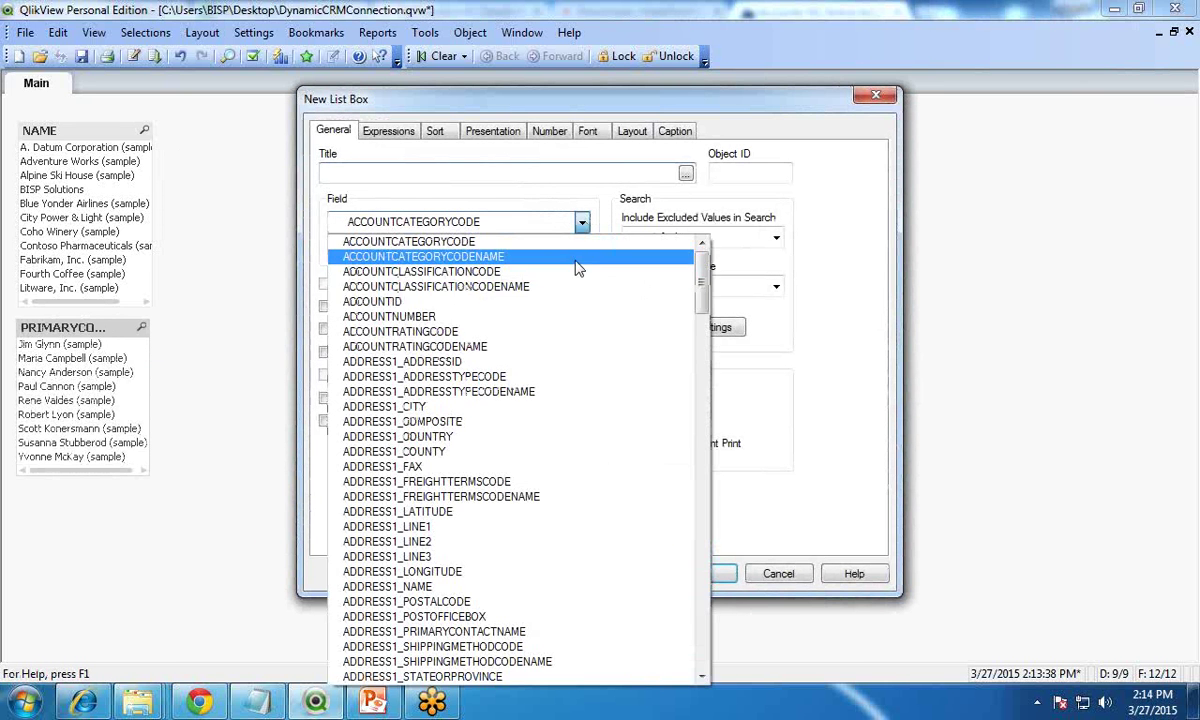
drag(702, 282, 688, 616)
click(395, 445)
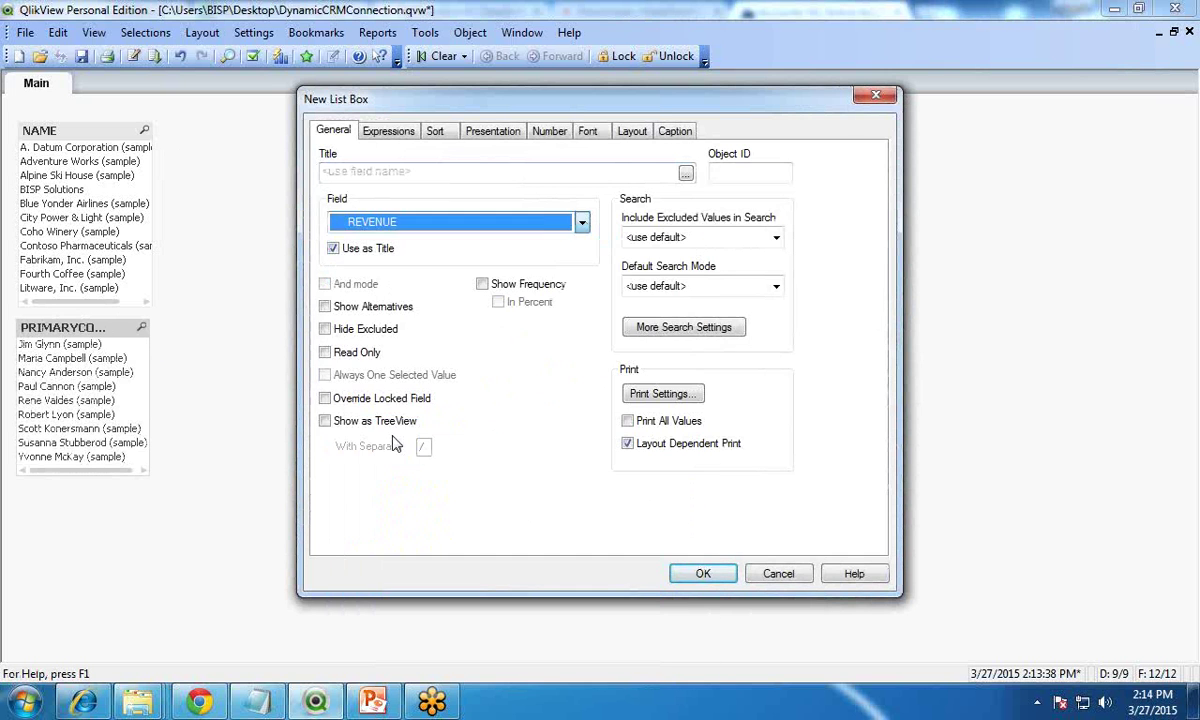
click(703, 573)
drag(315, 324, 72, 508)
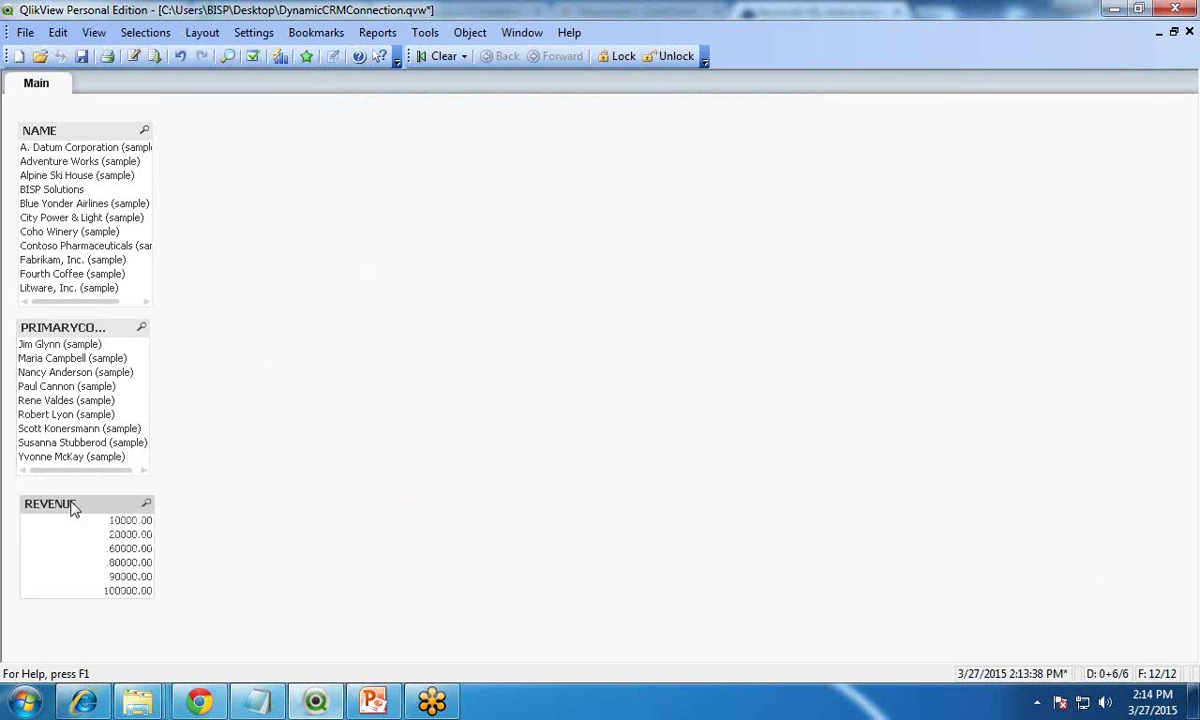
click(372, 702)
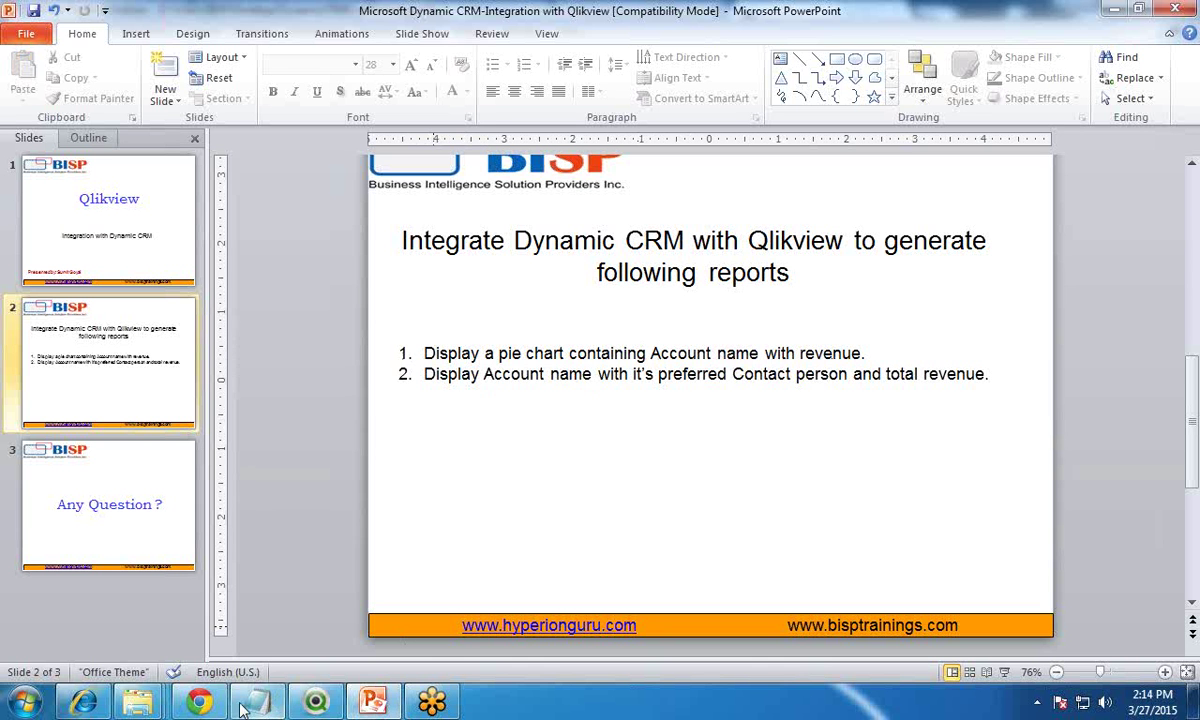
click(200, 702)
click(315, 702)
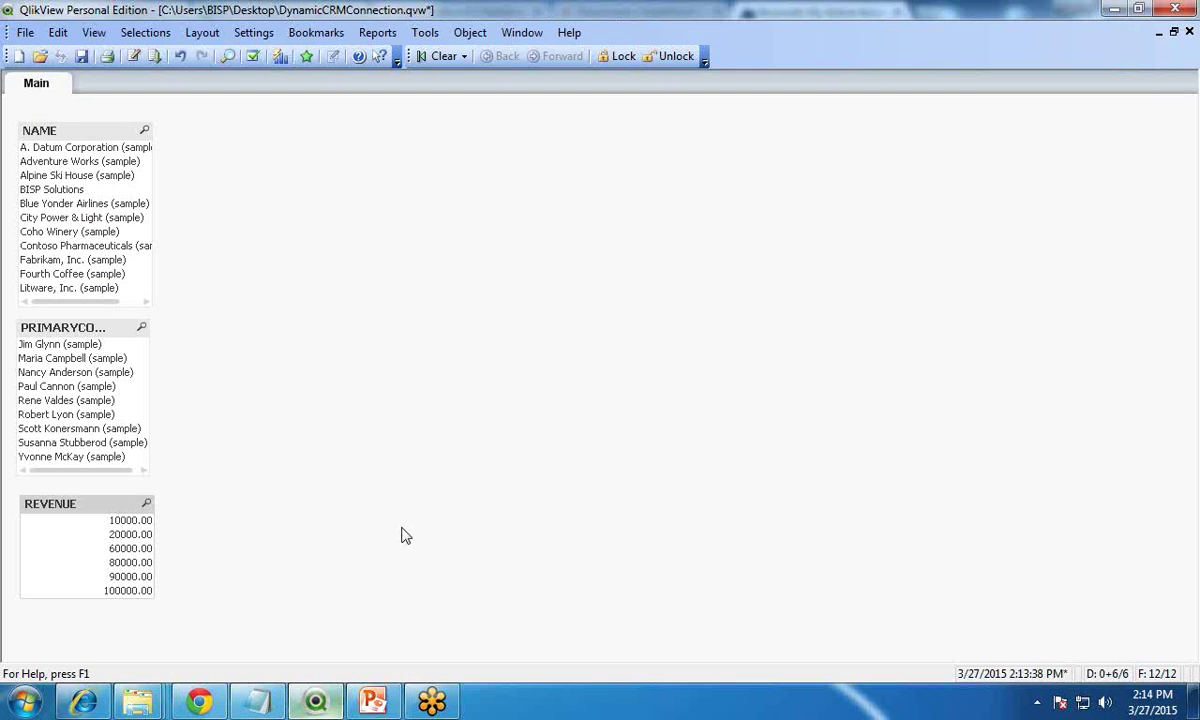
- Start a new pie chart with NAME as its dimension
right_click(321, 190)
right_click(250, 207)
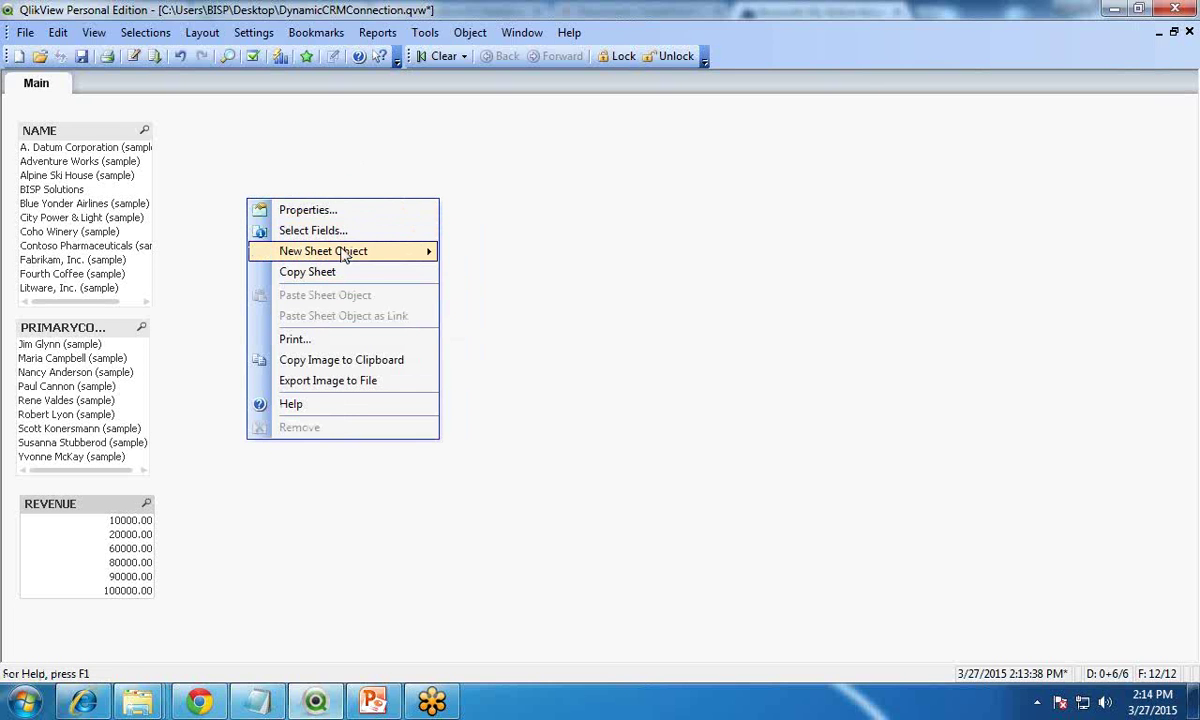
mouse_move(343, 255)
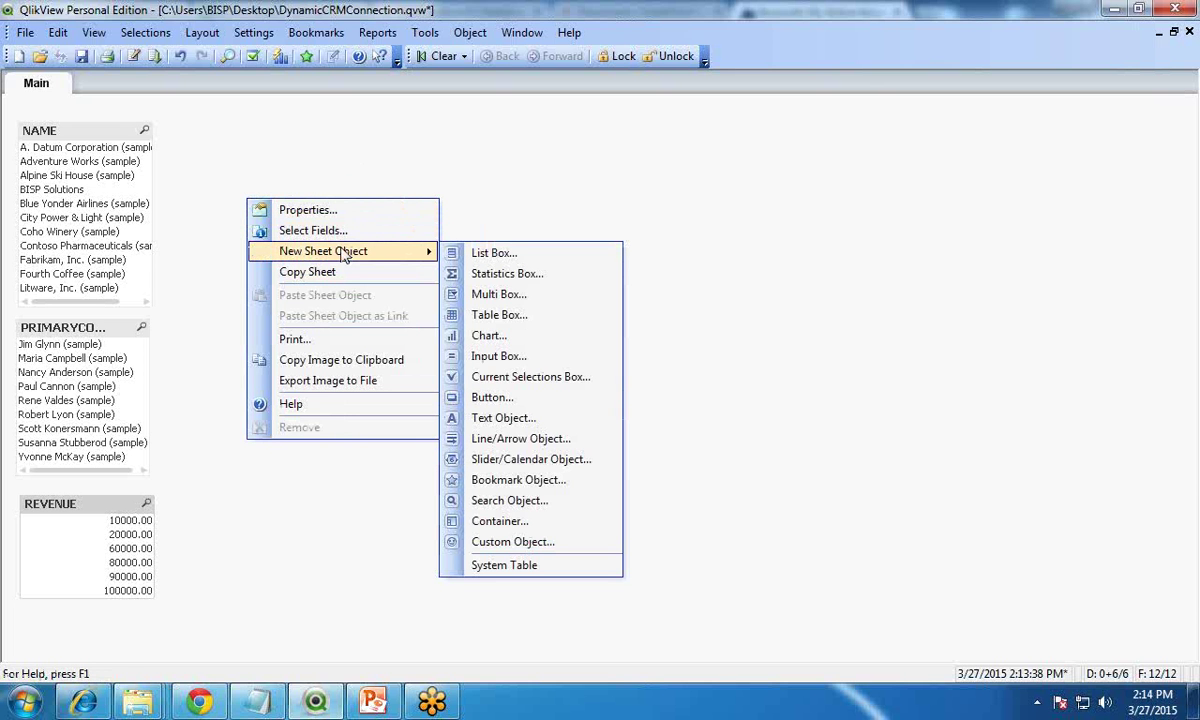
click(508, 341)
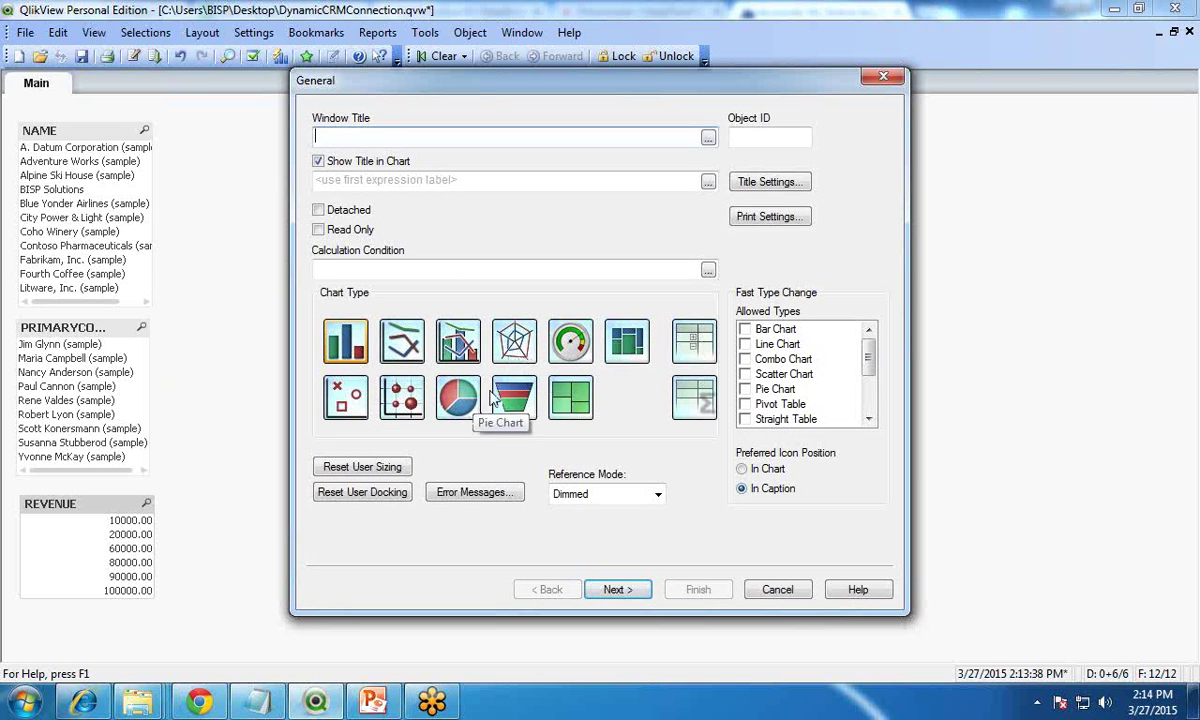
click(460, 400)
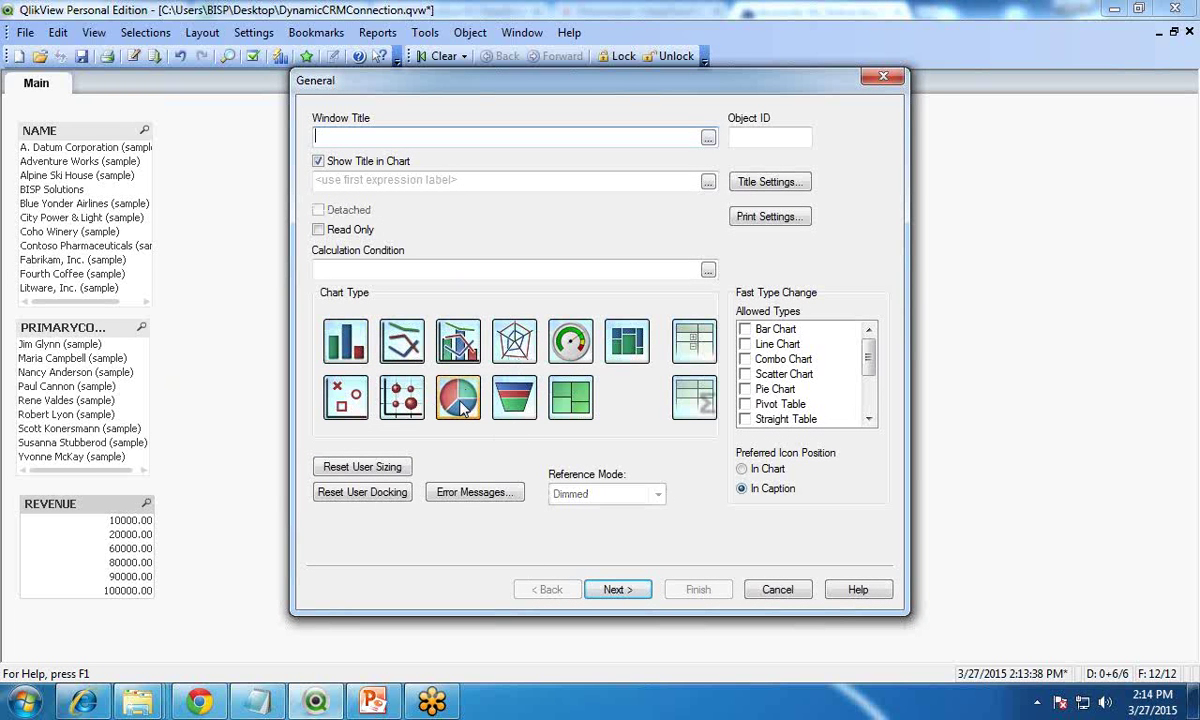
click(612, 590)
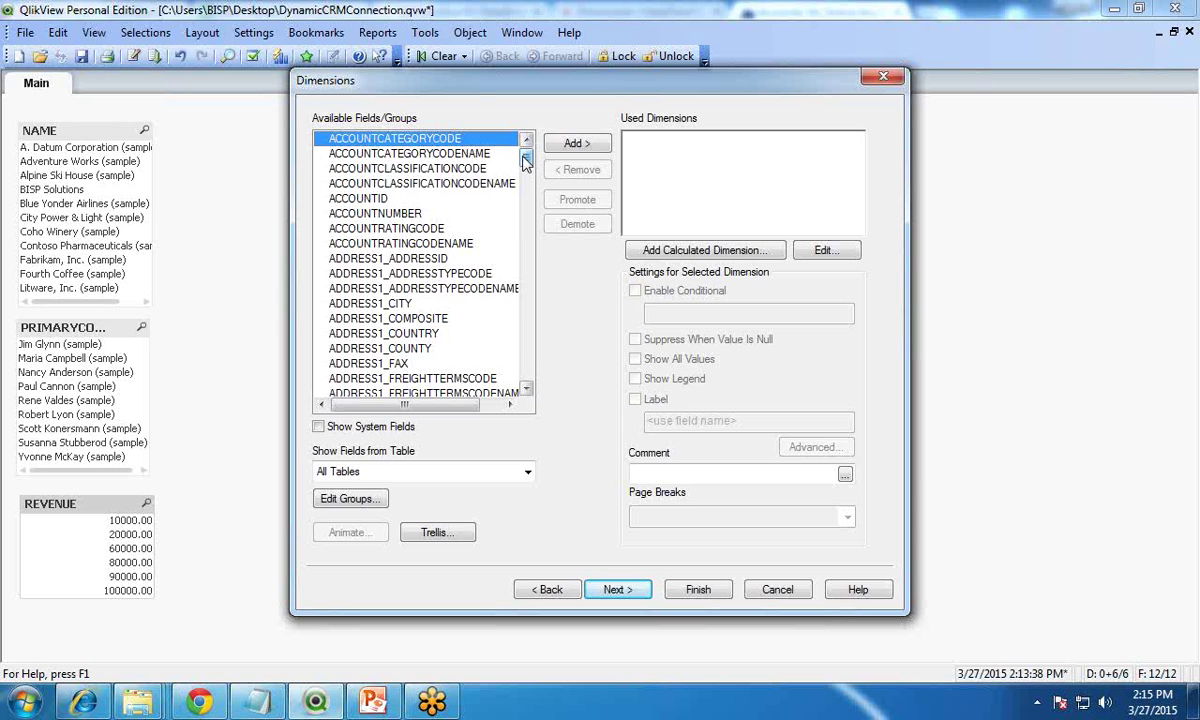
drag(525, 160, 425, 285)
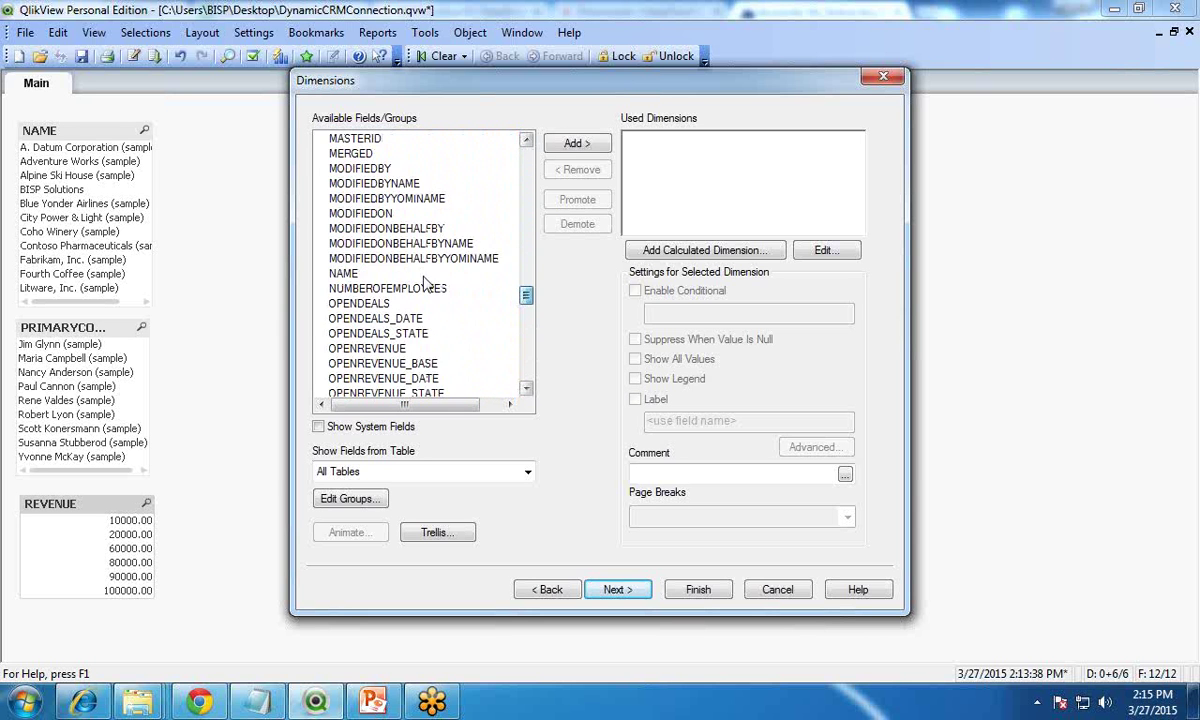
click(420, 273)
click(577, 143)
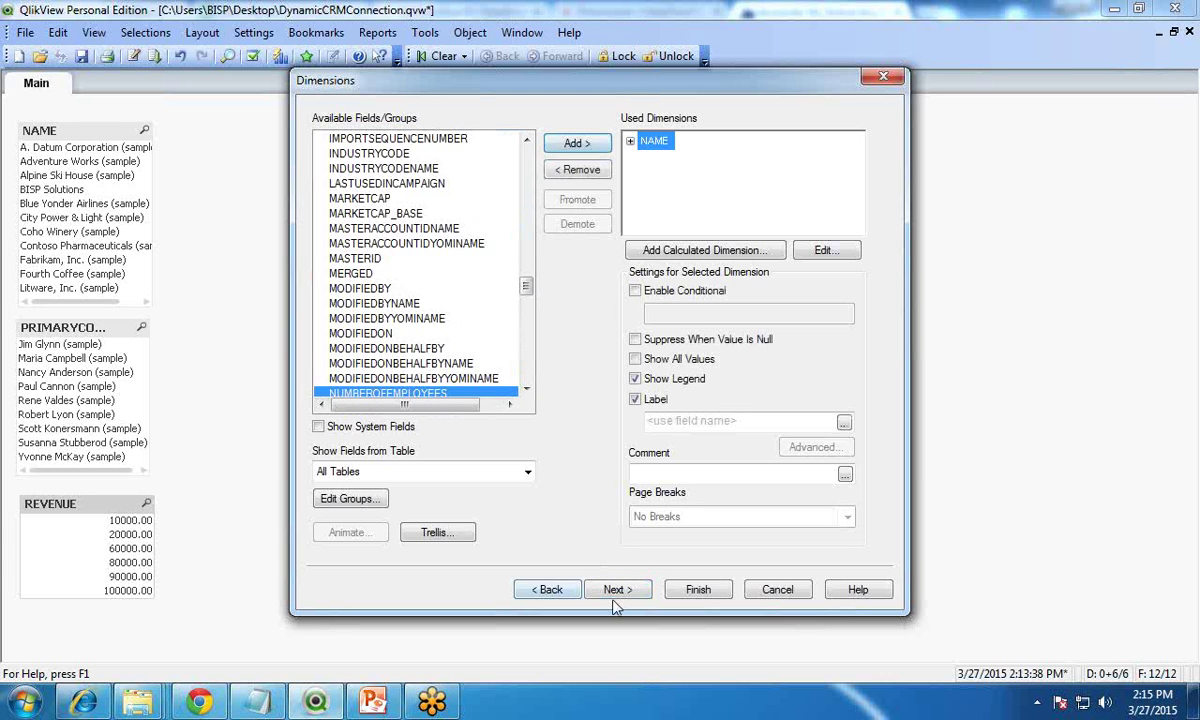
click(616, 590)
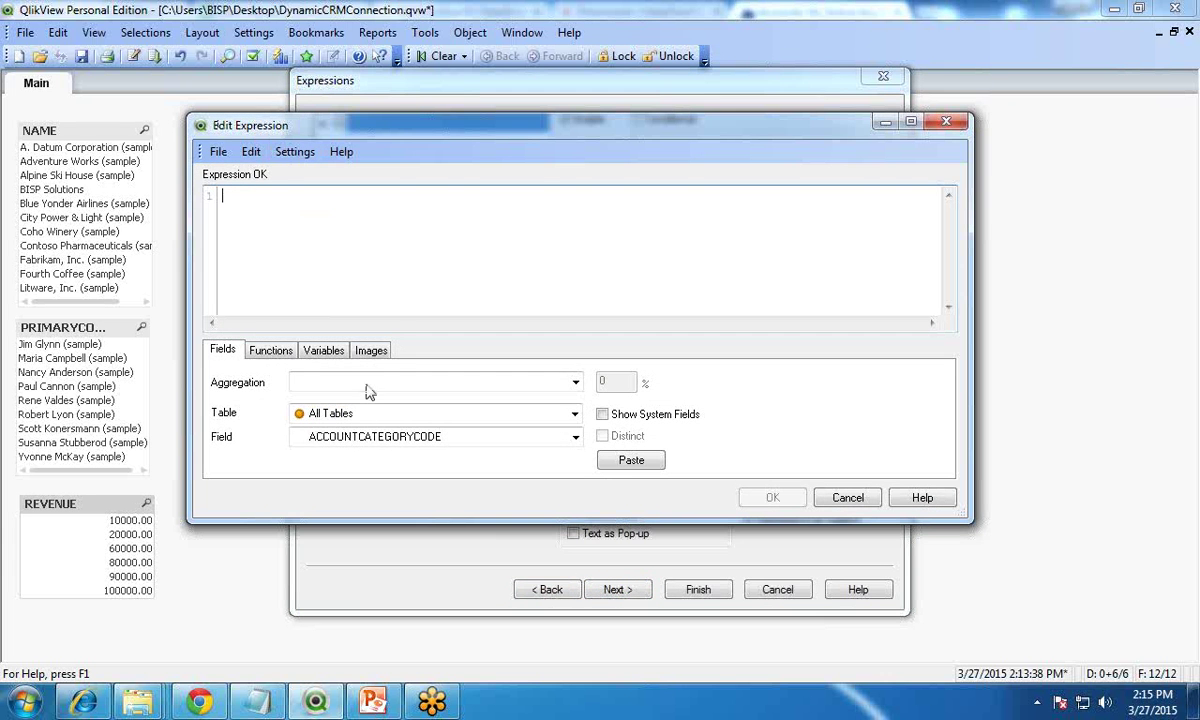
- Give the chart the expression Sum (REVENUE) labelled Total Revenue and finish it
click(355, 388)
click(340, 627)
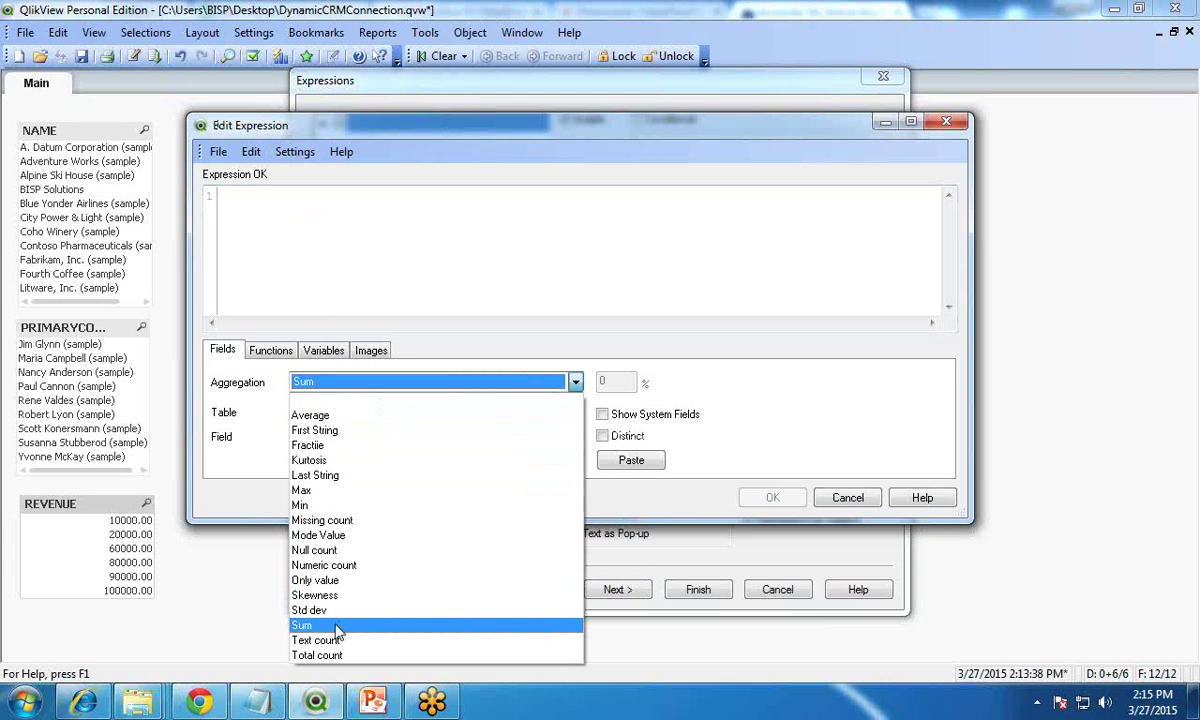
click(450, 437)
drag(566, 45, 562, 373)
click(340, 308)
click(631, 460)
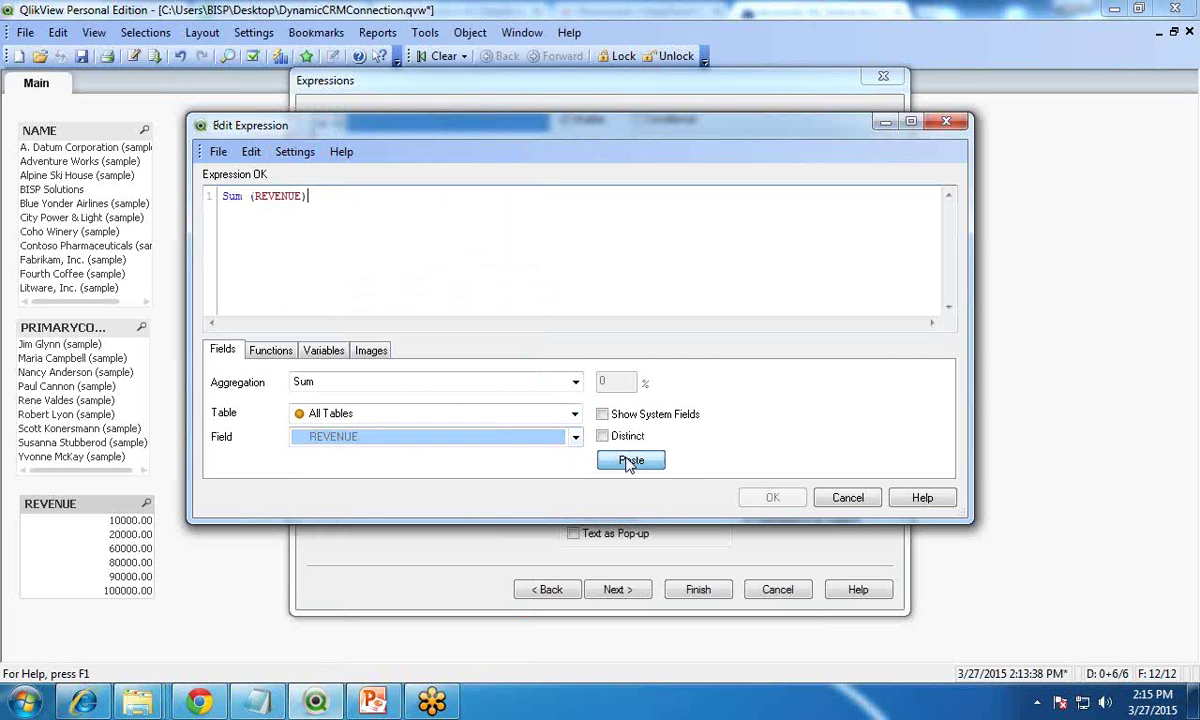
click(772, 498)
click(673, 183)
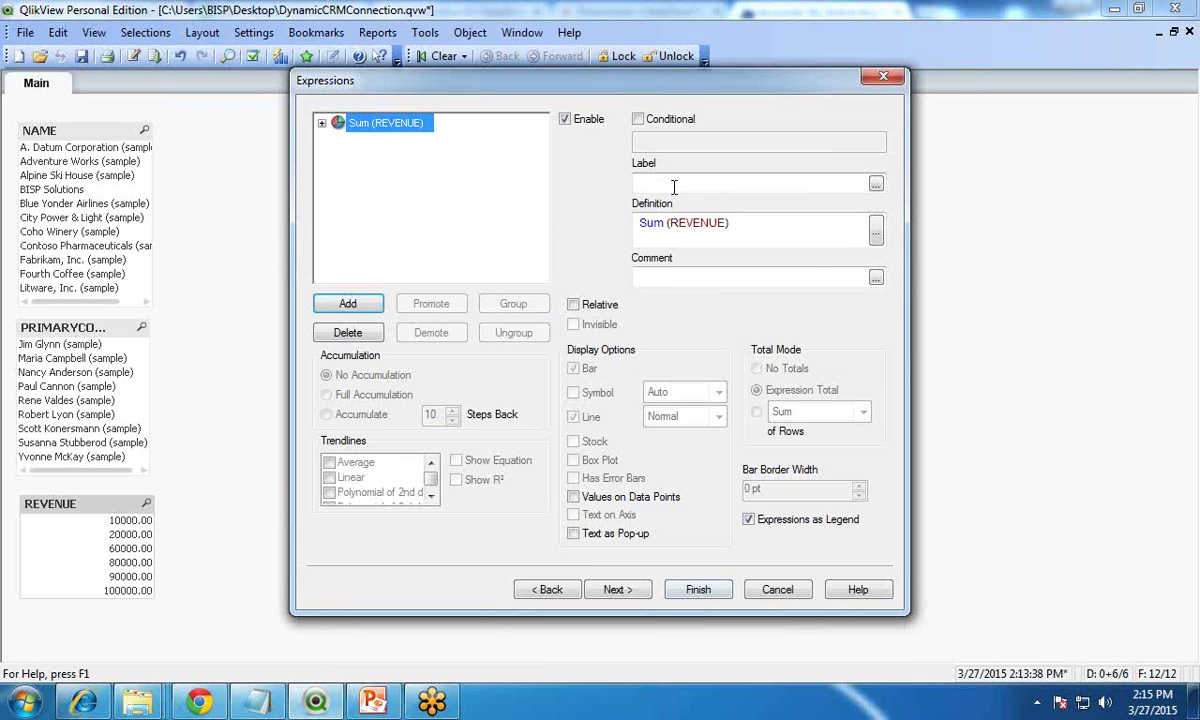
text(Total R)
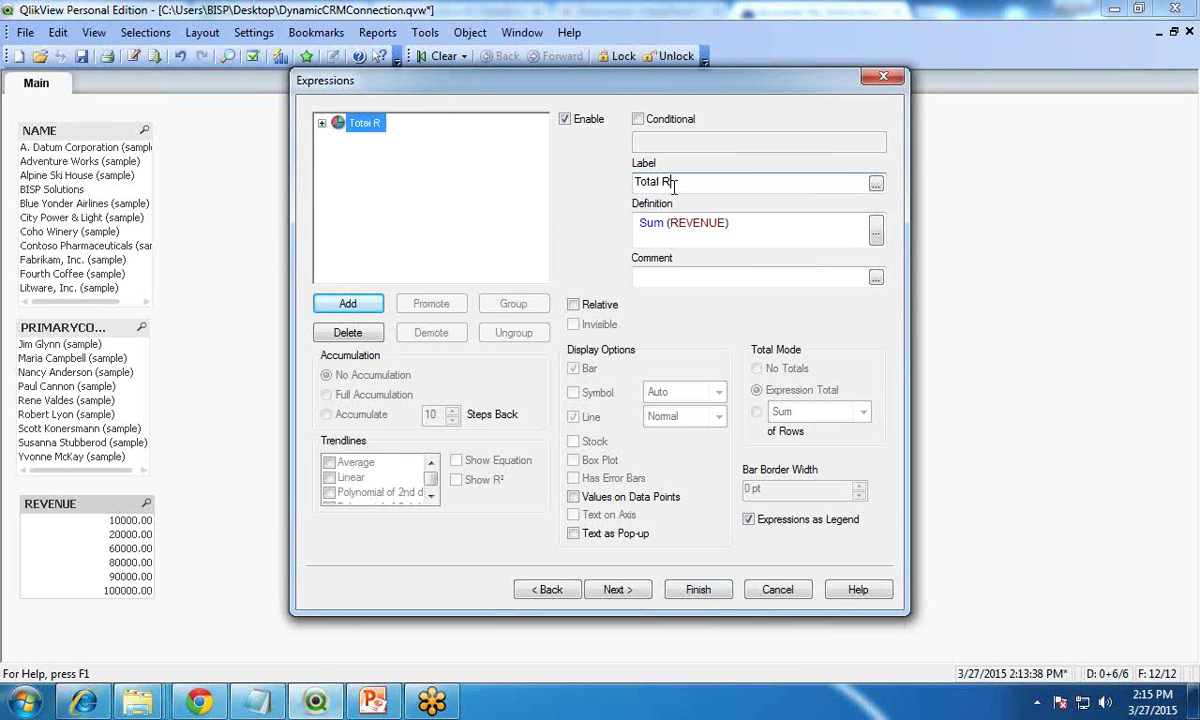
text(evenue)
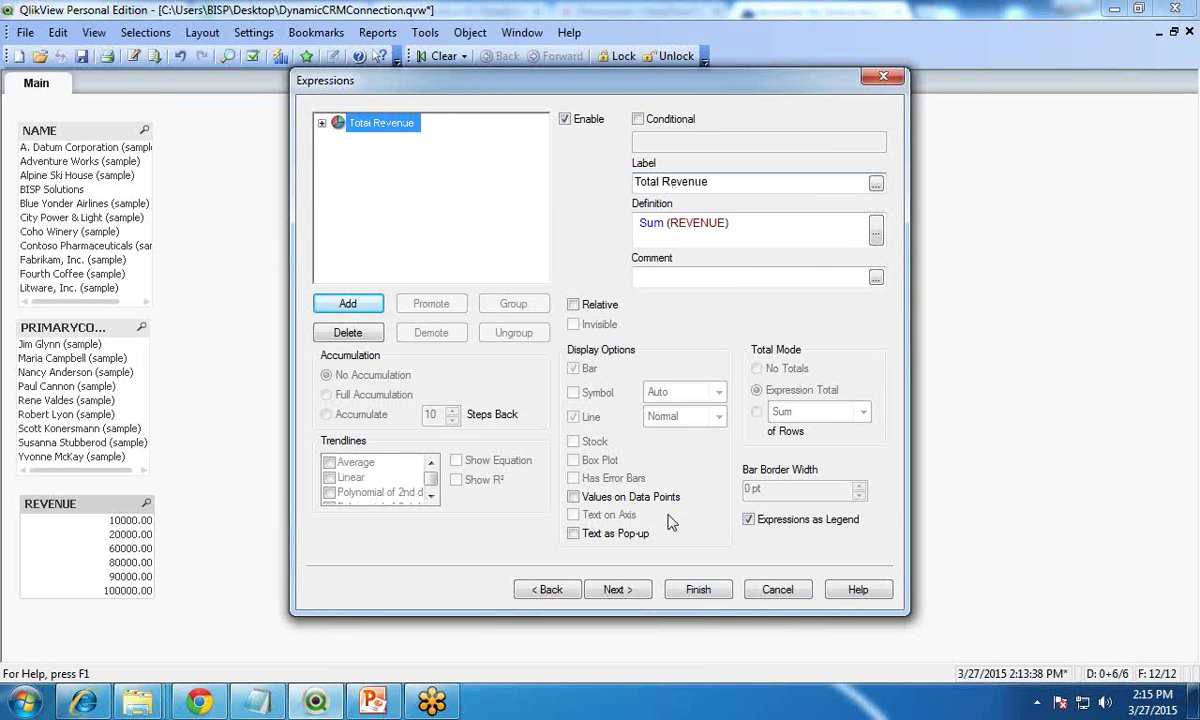
click(696, 589)
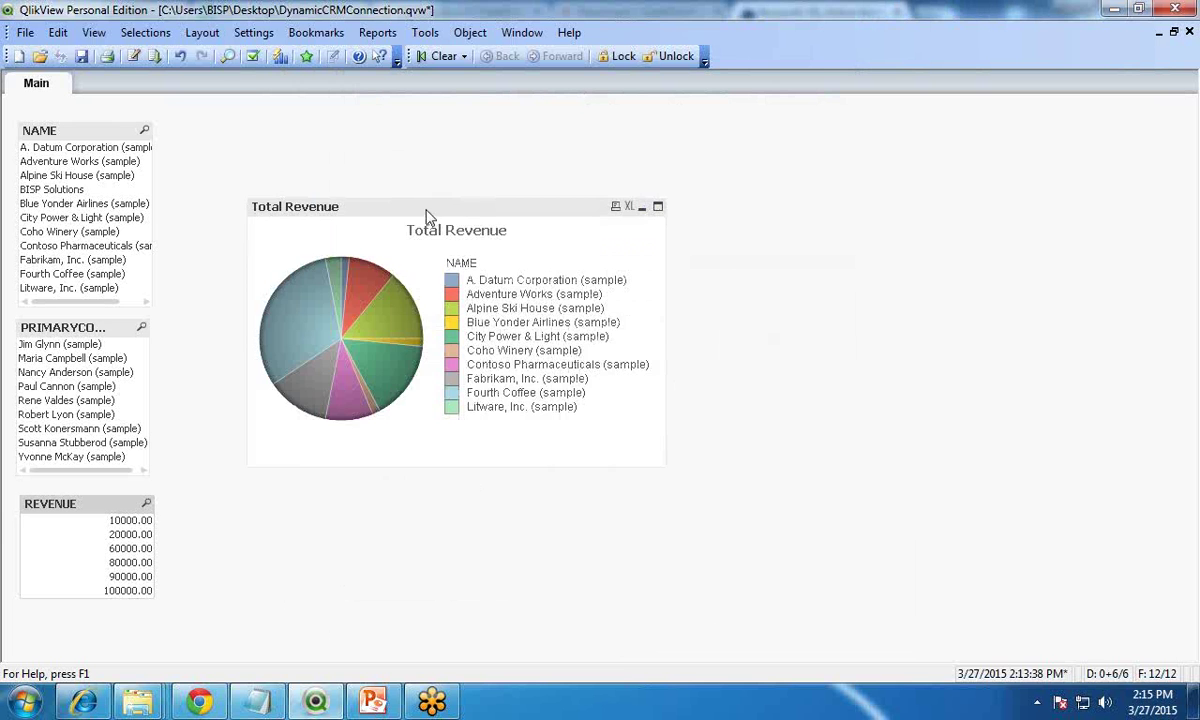
- Drag the Total Revenue pie chart up and to the right on the Main sheet
drag(426, 211, 539, 142)
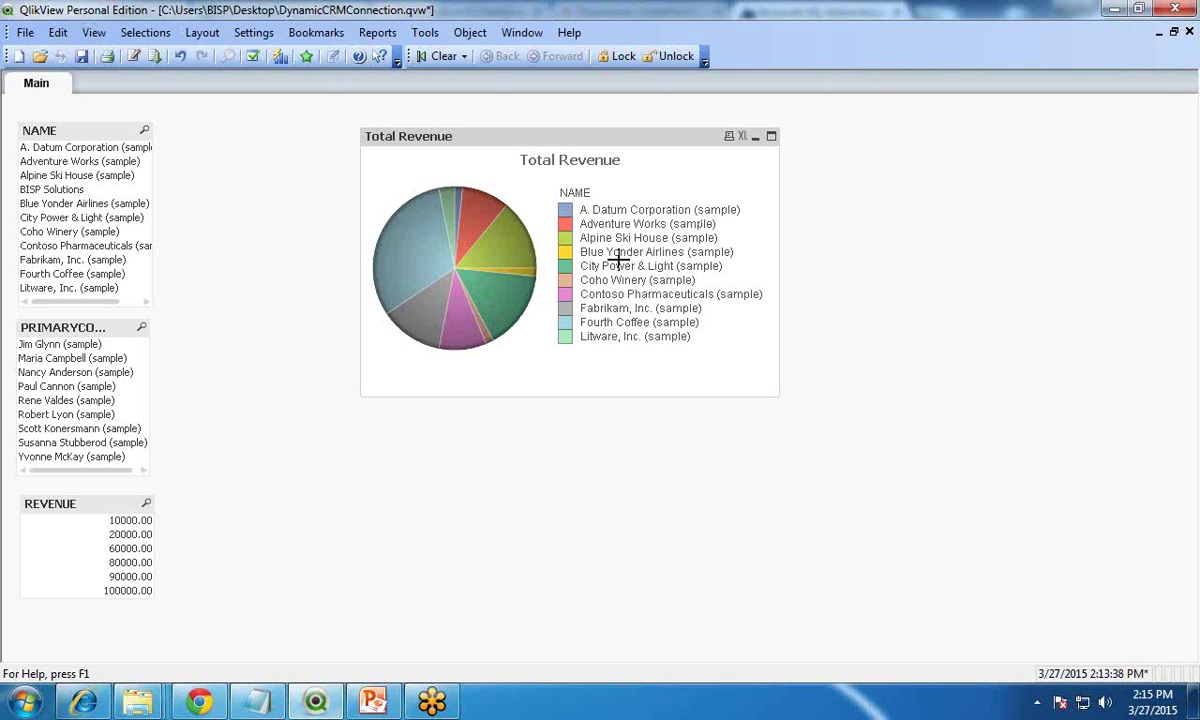
- In the pie chart's properties, switch Show All Values on, apply, then turn it back off
right_click(524, 157)
click(540, 158)
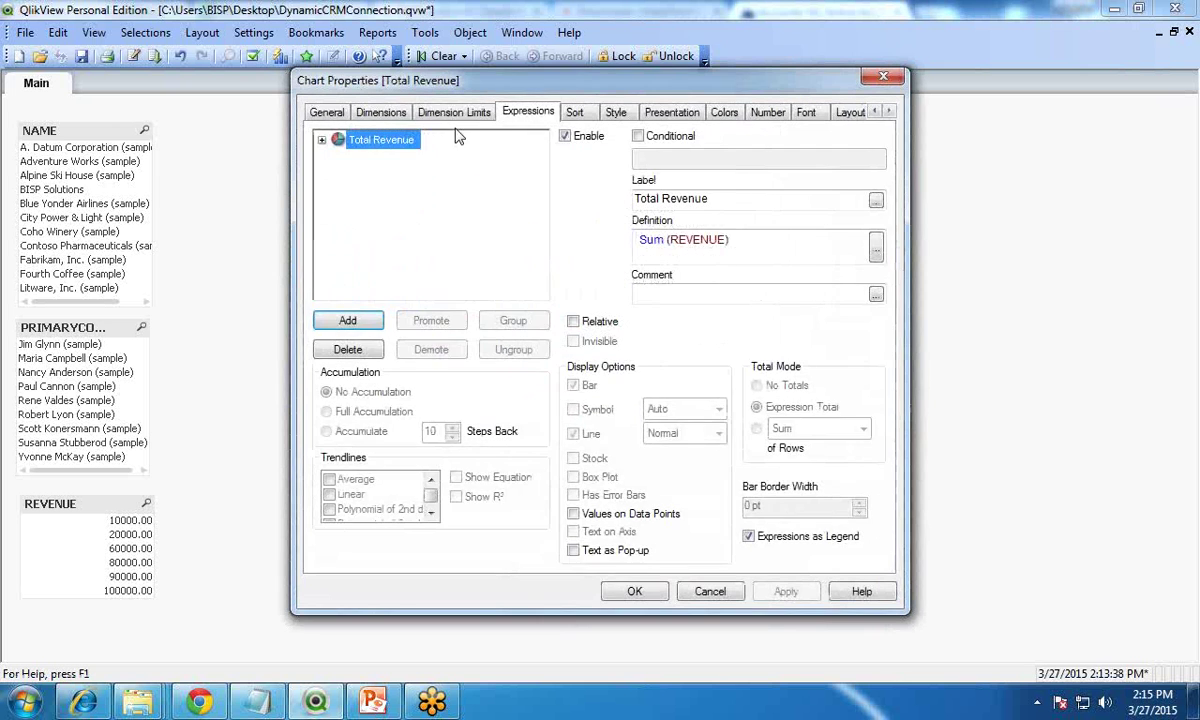
click(437, 111)
click(390, 113)
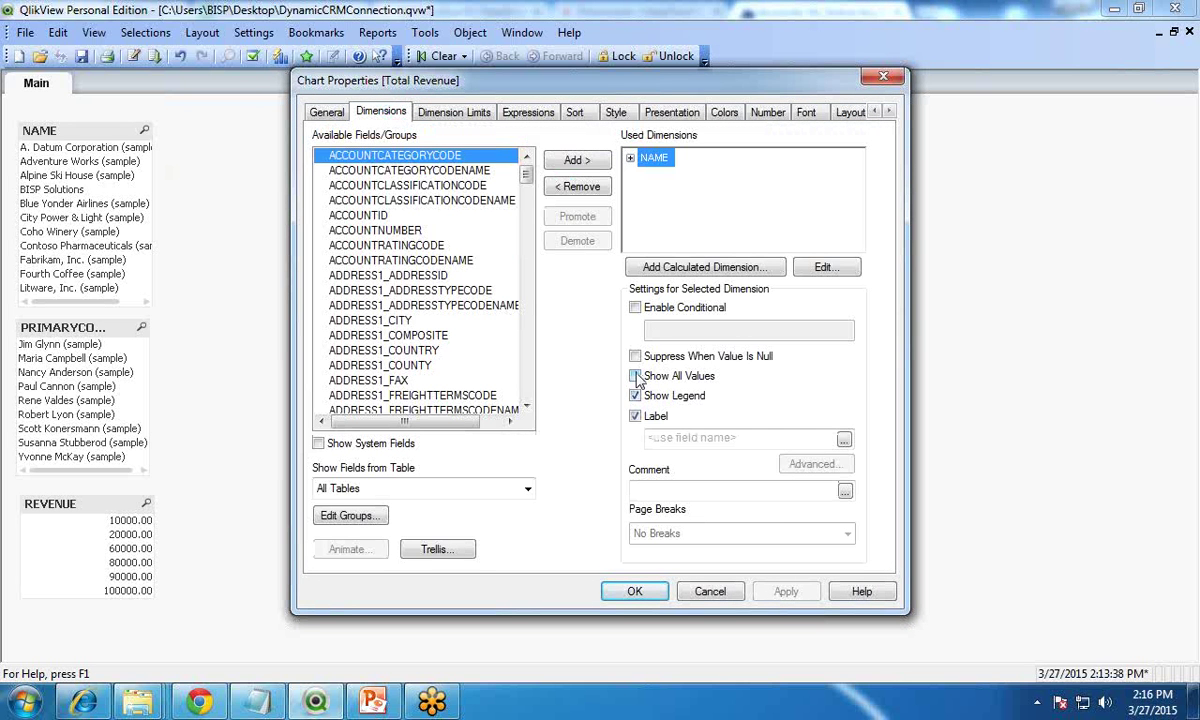
click(635, 376)
drag(612, 84, 374, 82)
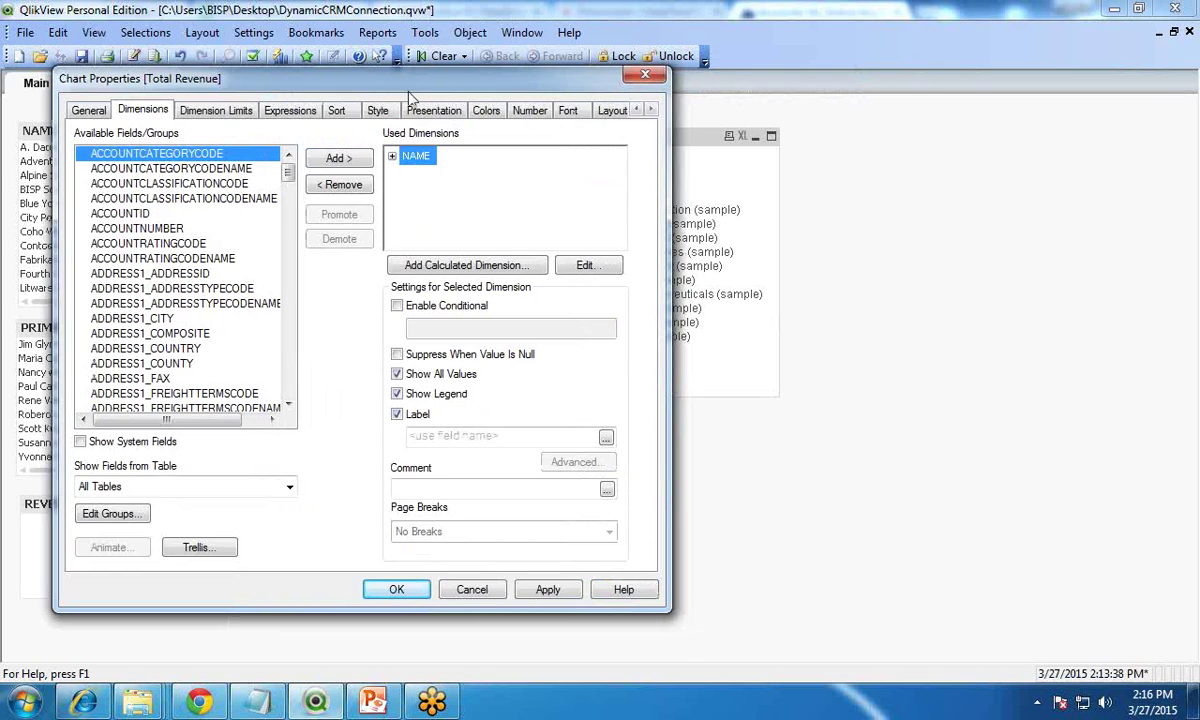
click(548, 590)
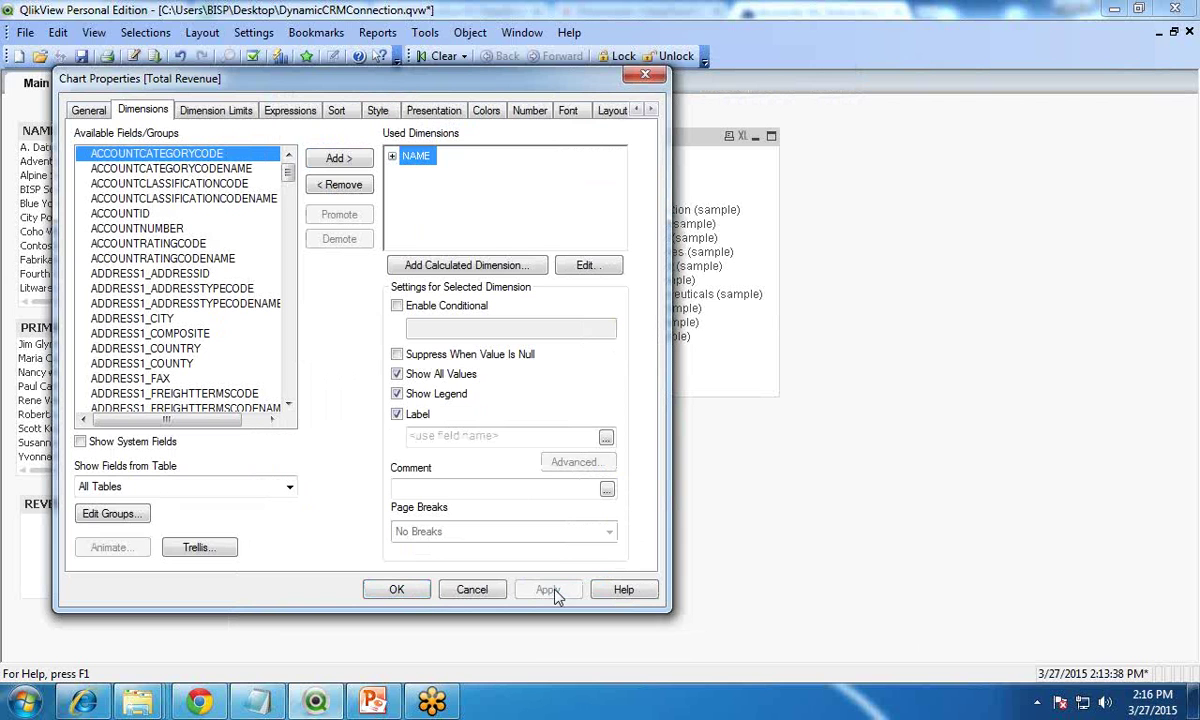
click(397, 375)
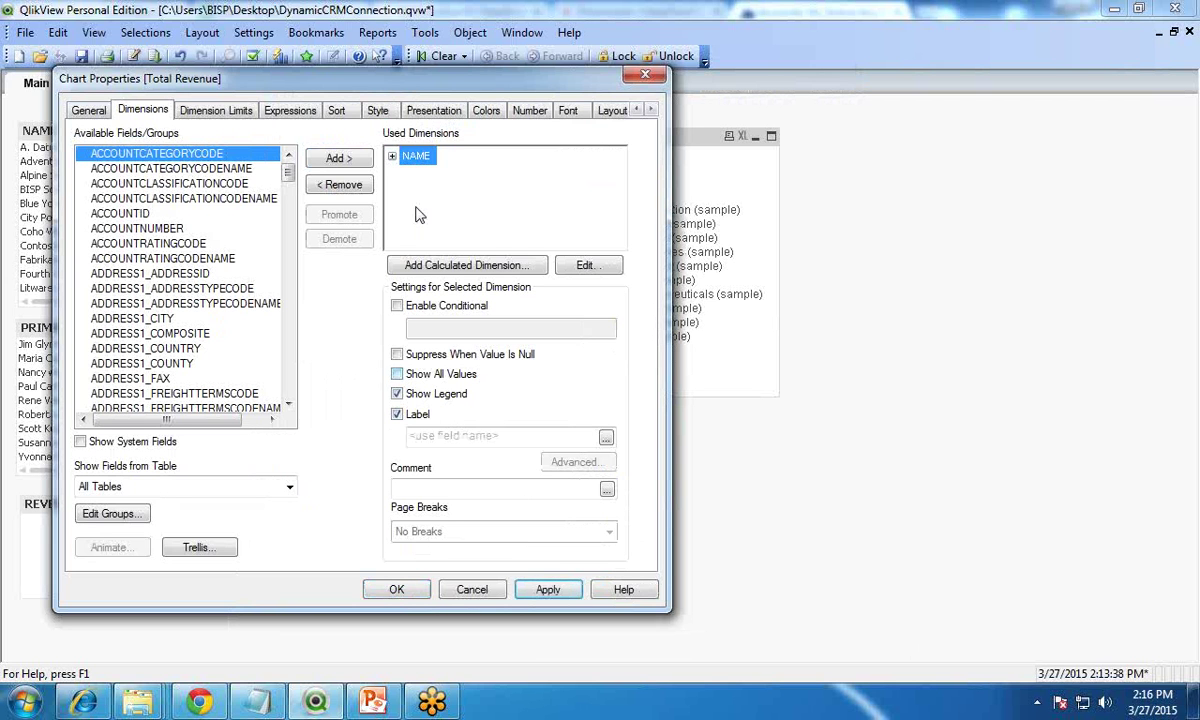
- Review the chart's Presentation and Expressions settings and close Chart Properties with OK
click(415, 112)
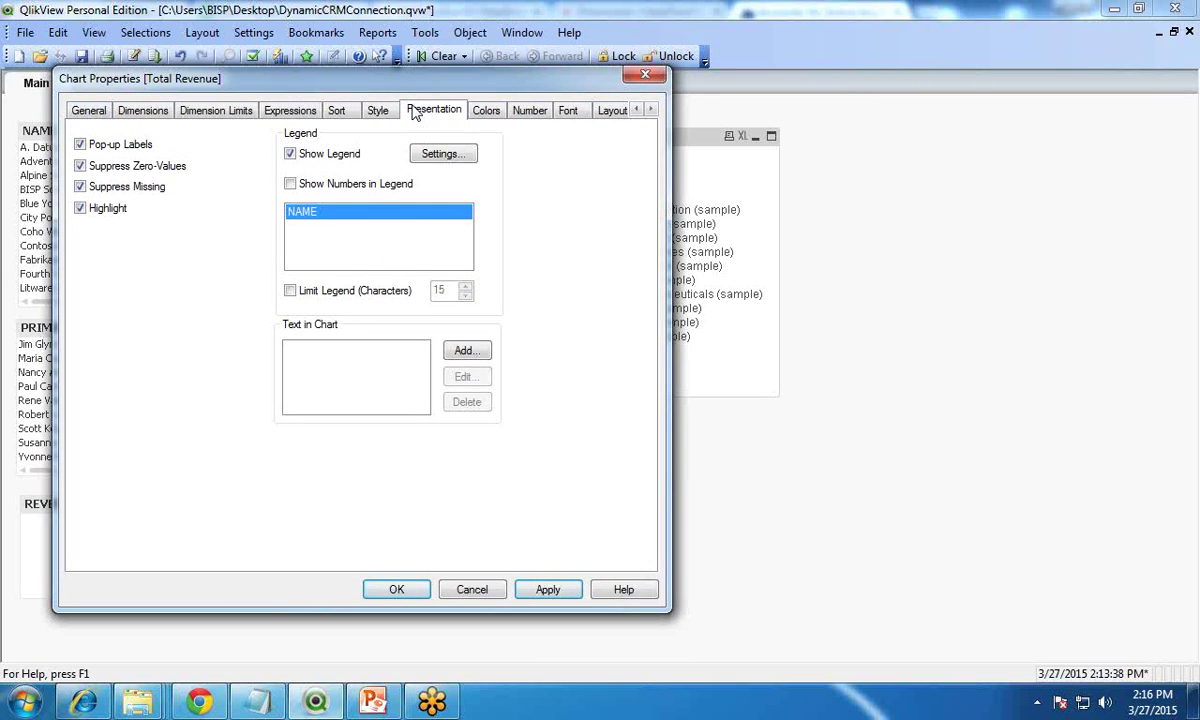
click(203, 111)
click(290, 112)
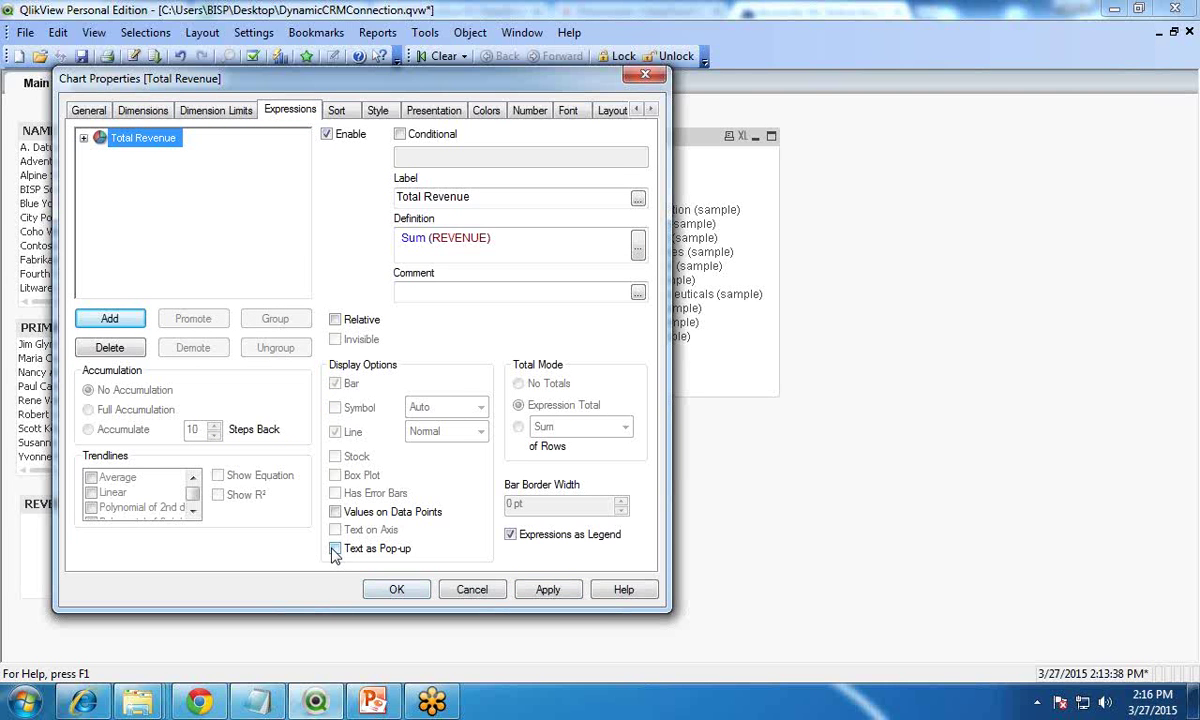
click(396, 589)
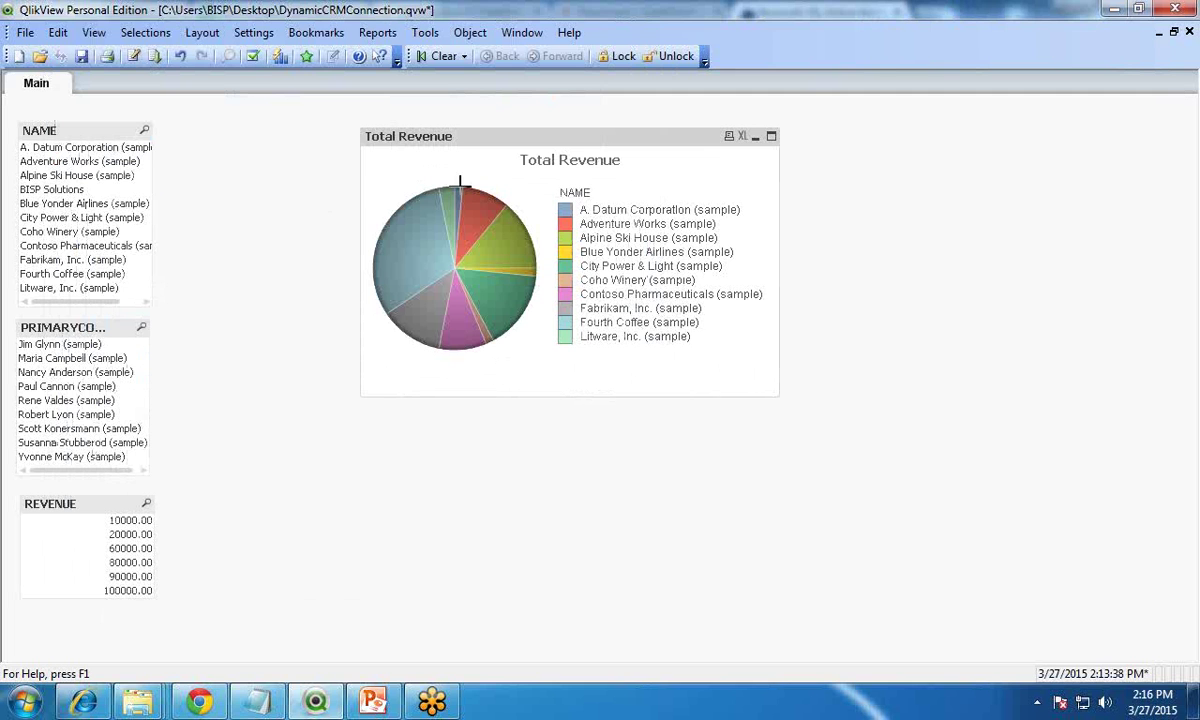
- Check one company's revenue on the pie chart, then switch to PowerPoint's required-reports slide
mouse_move(505, 297)
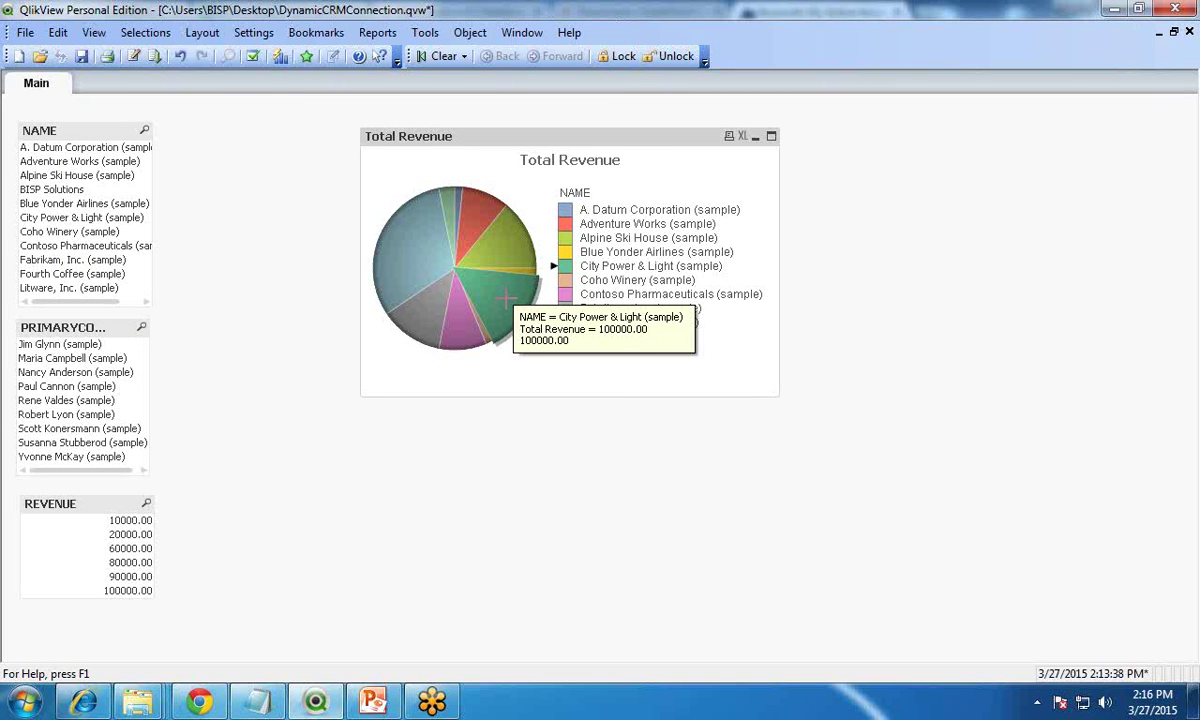
click(372, 700)
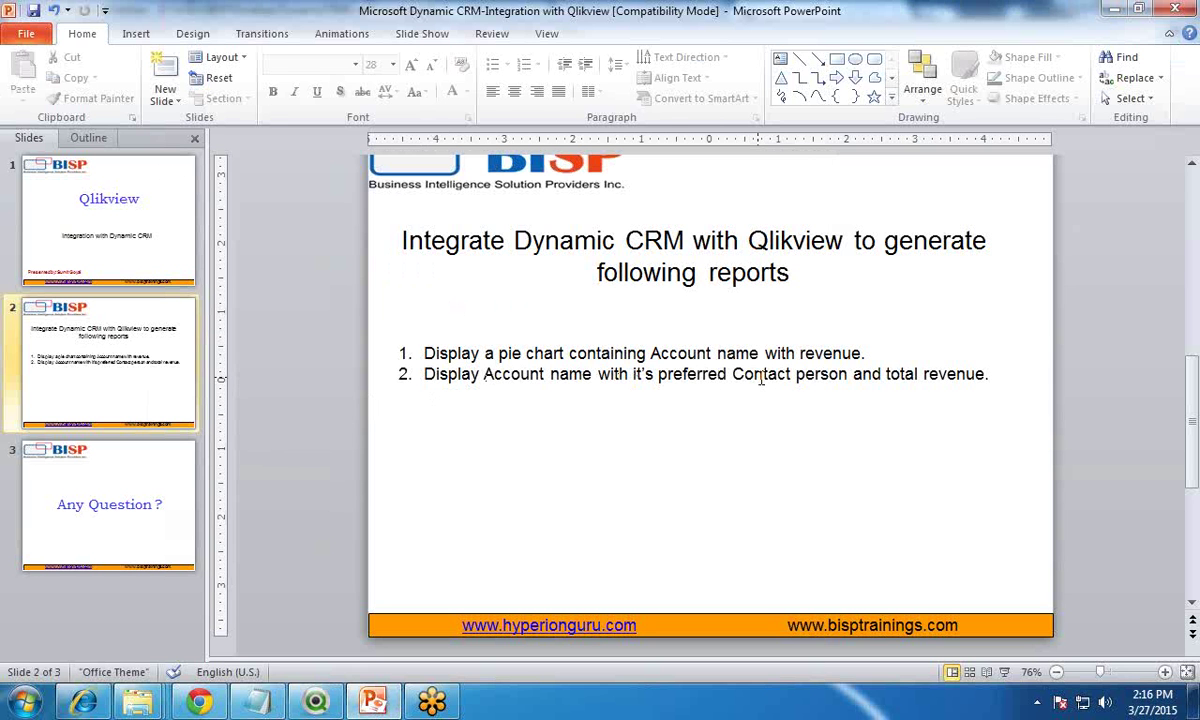
- Move the pie chart to the top left and begin a new Straight Table chart
click(316, 700)
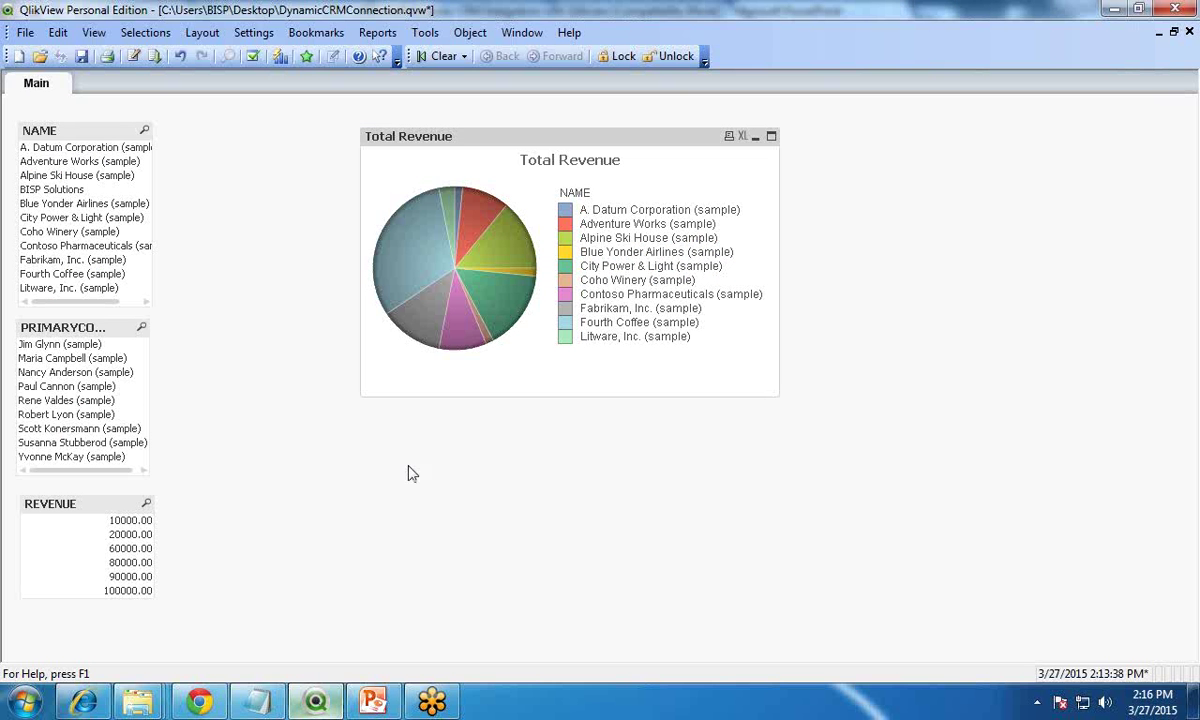
drag(493, 137, 348, 116)
right_click(369, 425)
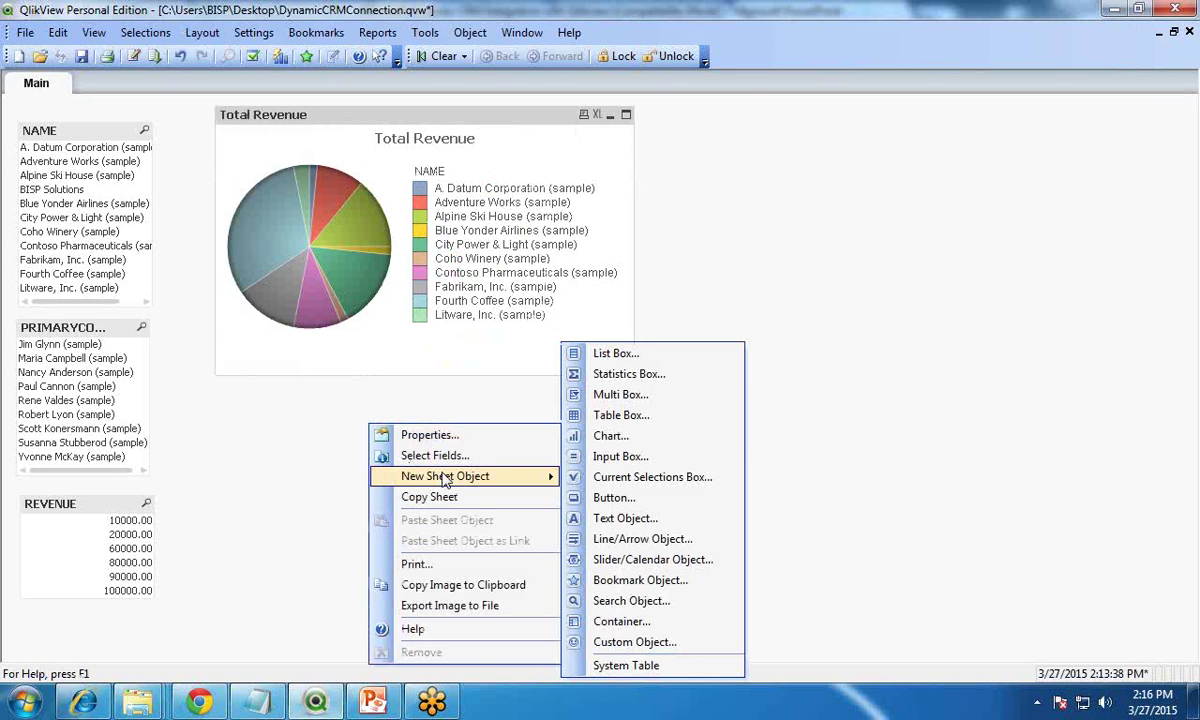
click(615, 438)
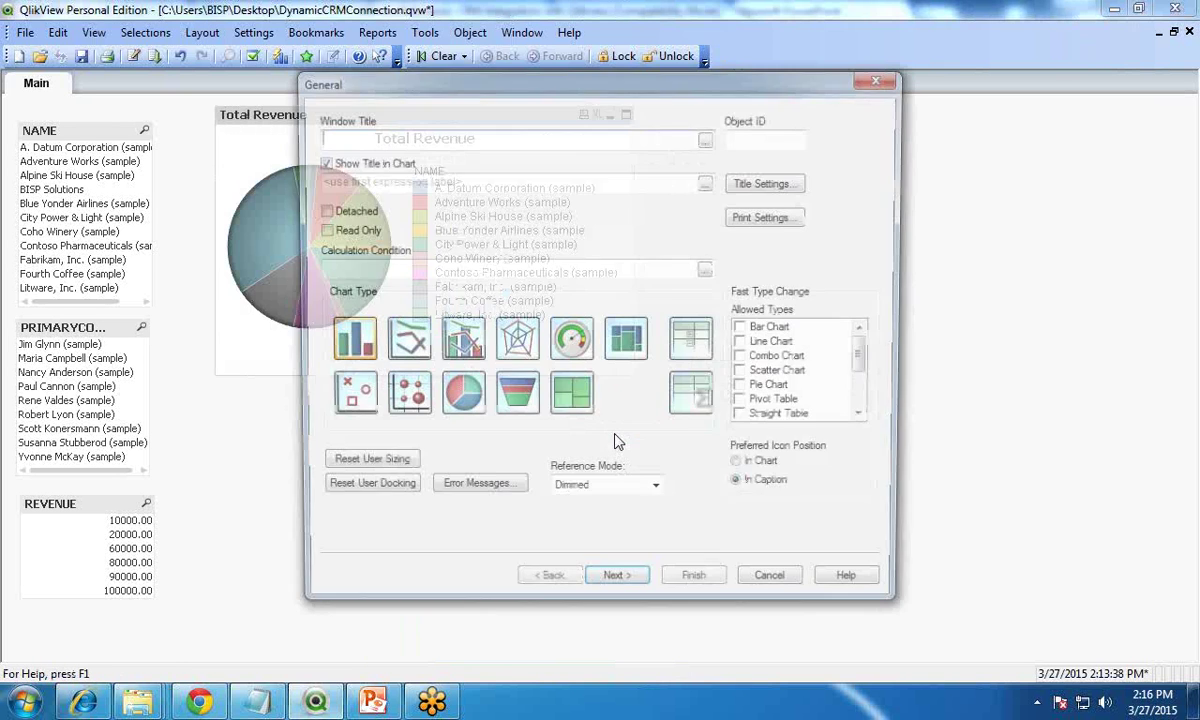
click(697, 405)
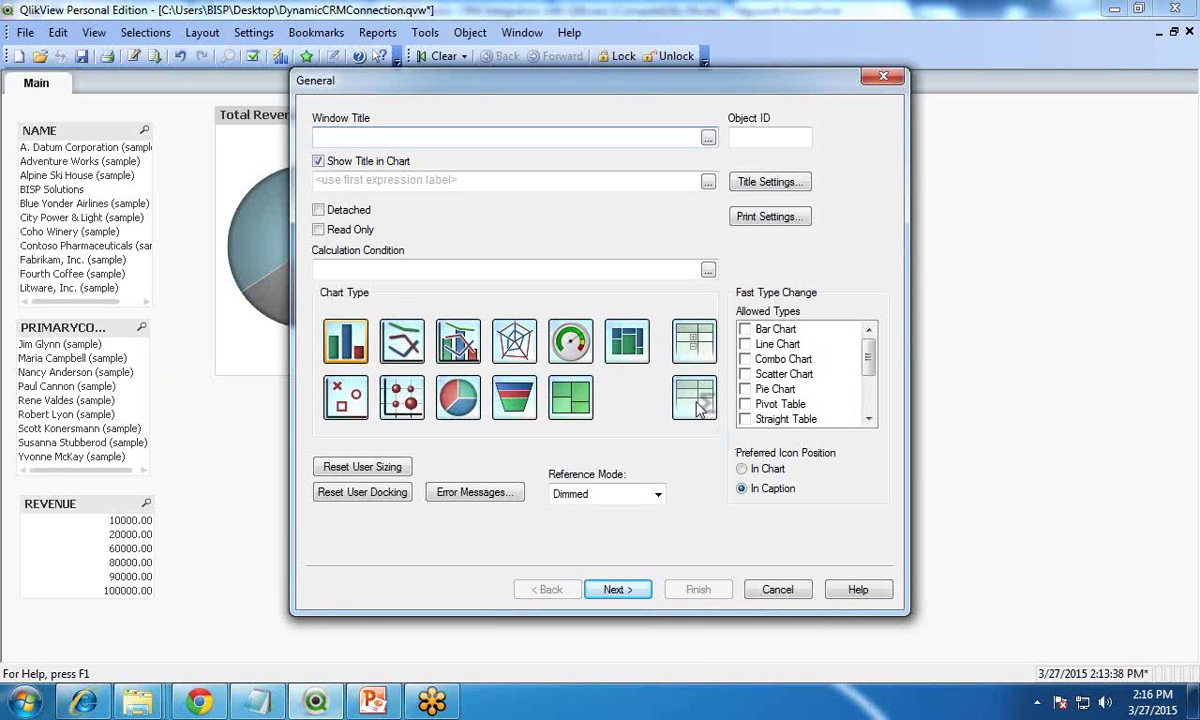
click(618, 590)
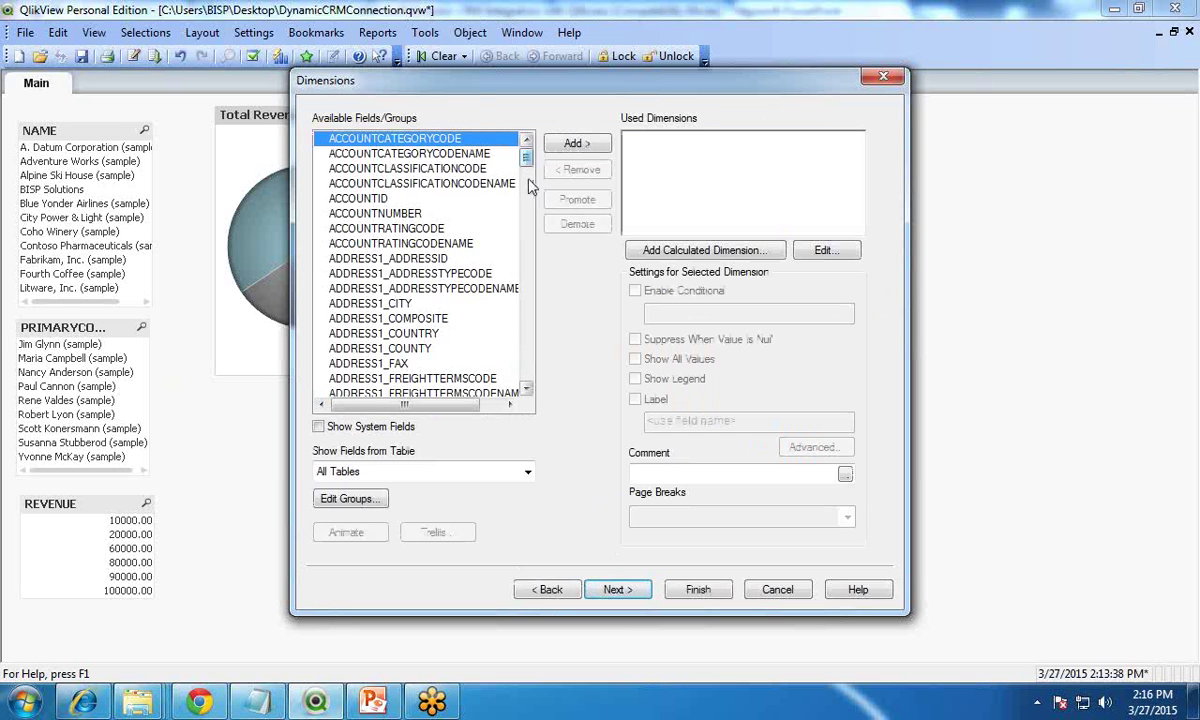
- Add NAME and PRIMARYCONTACTIDNAME as the table's dimensions
drag(527, 157, 524, 304)
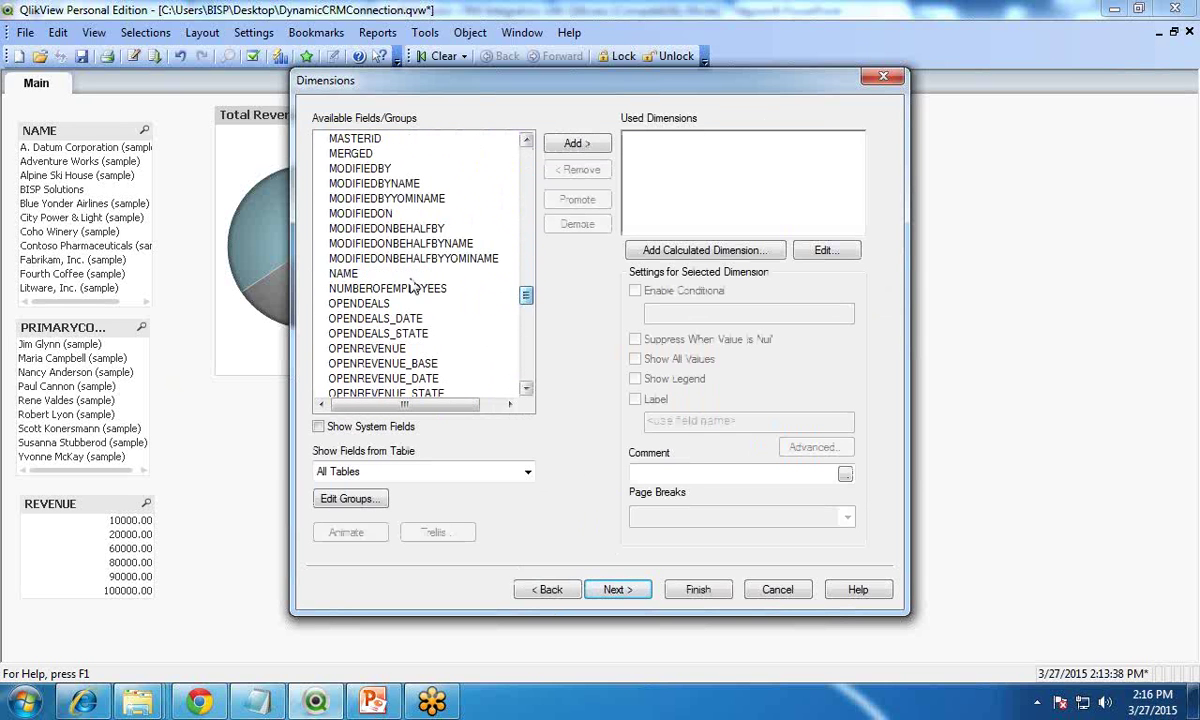
click(345, 271)
click(574, 144)
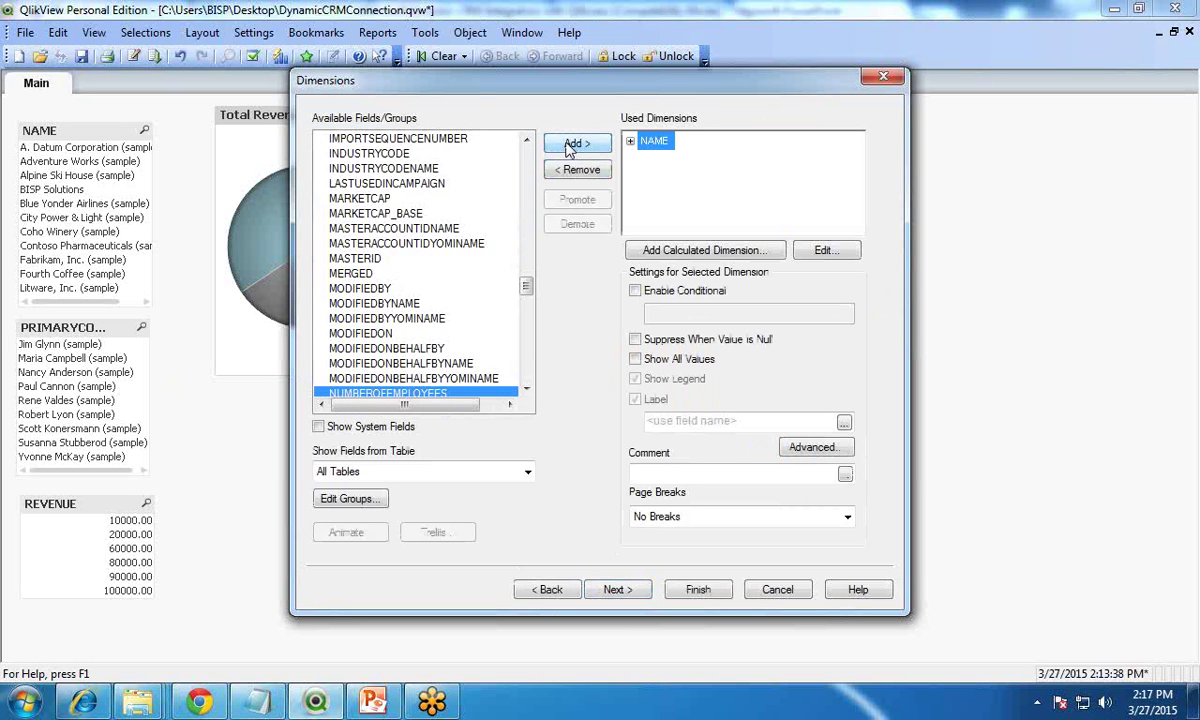
drag(525, 285, 527, 350)
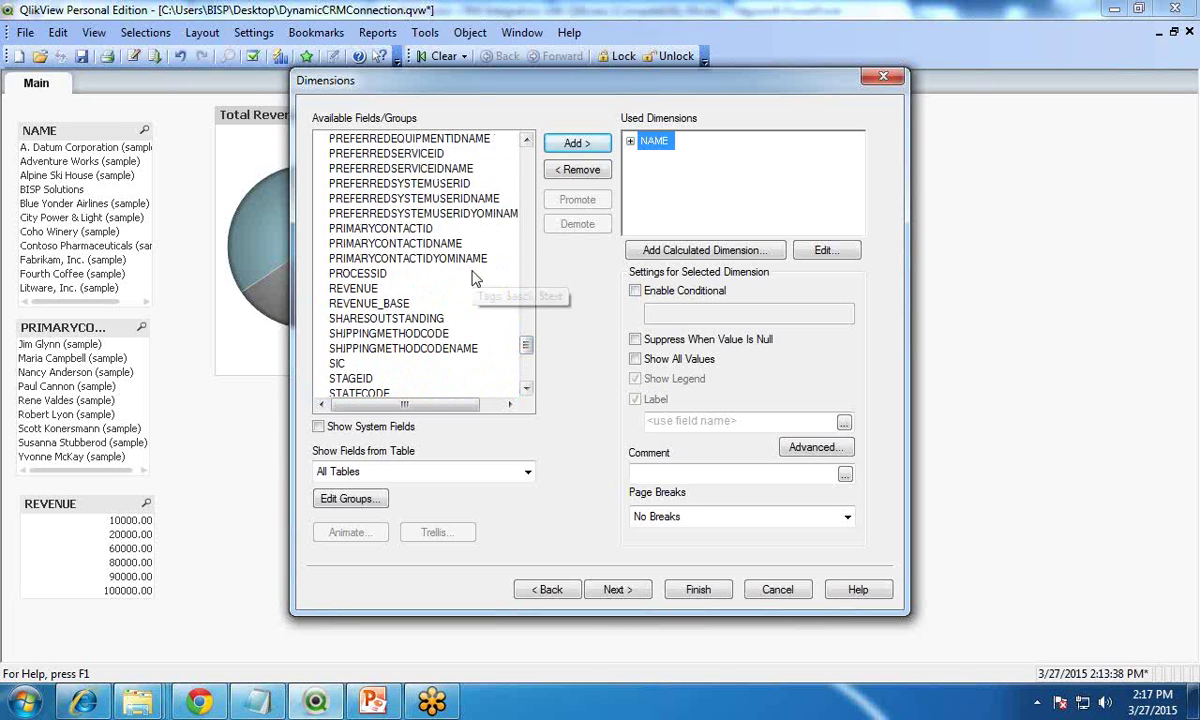
click(398, 244)
click(561, 147)
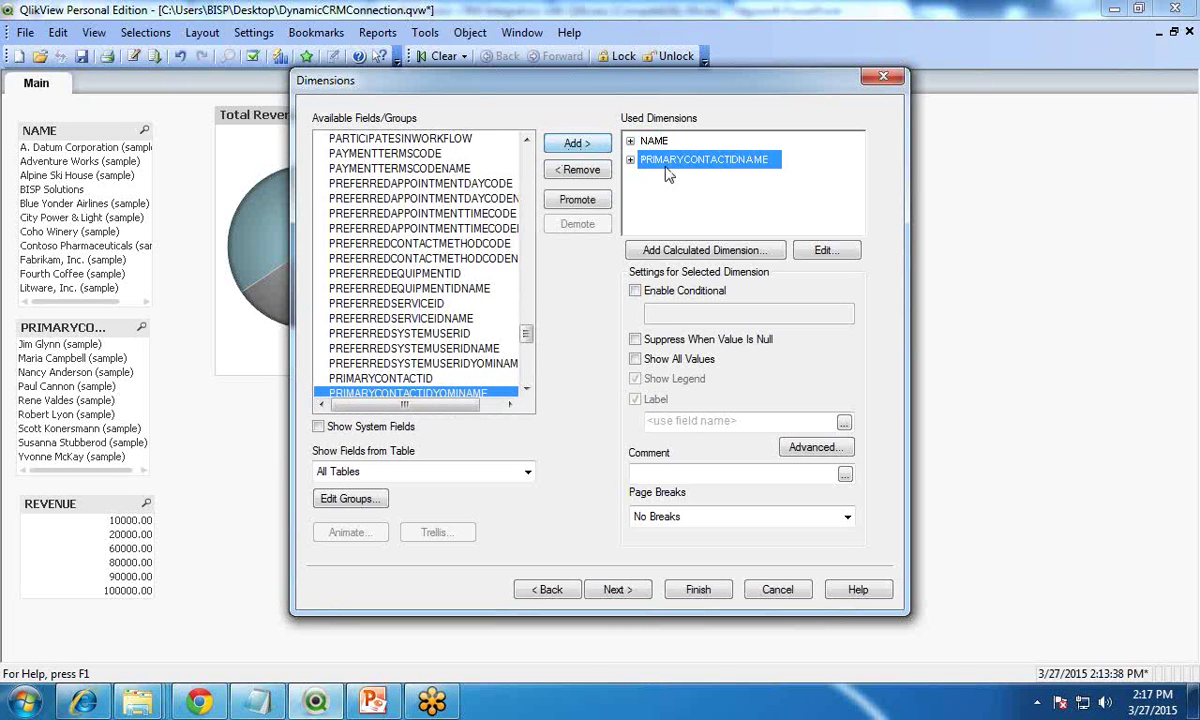
- Define the table's expression as Sum (REVENUE)
click(617, 589)
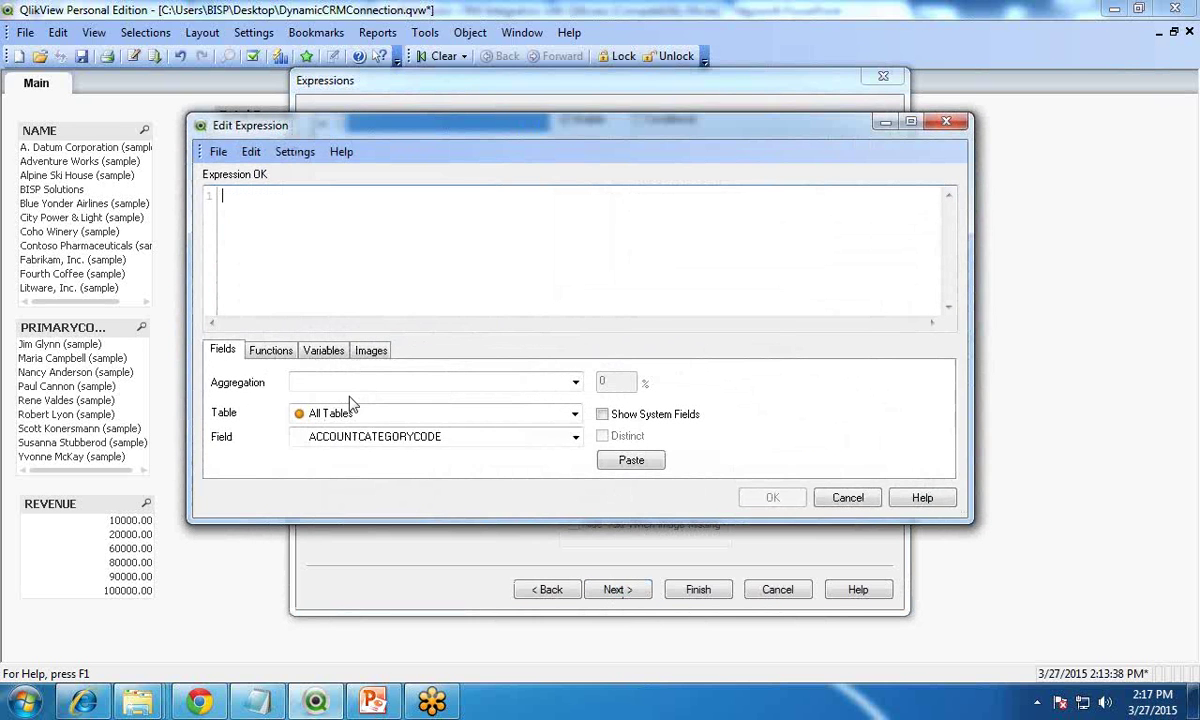
click(350, 383)
click(338, 628)
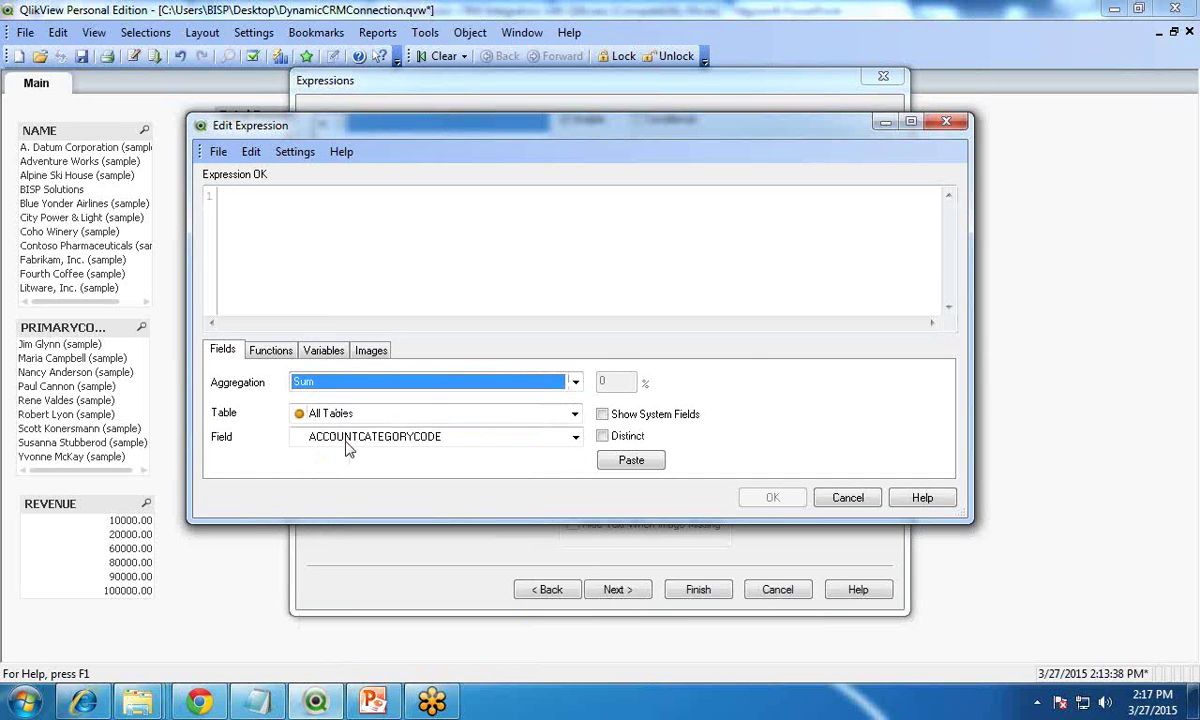
click(575, 437)
drag(575, 30, 573, 368)
click(405, 279)
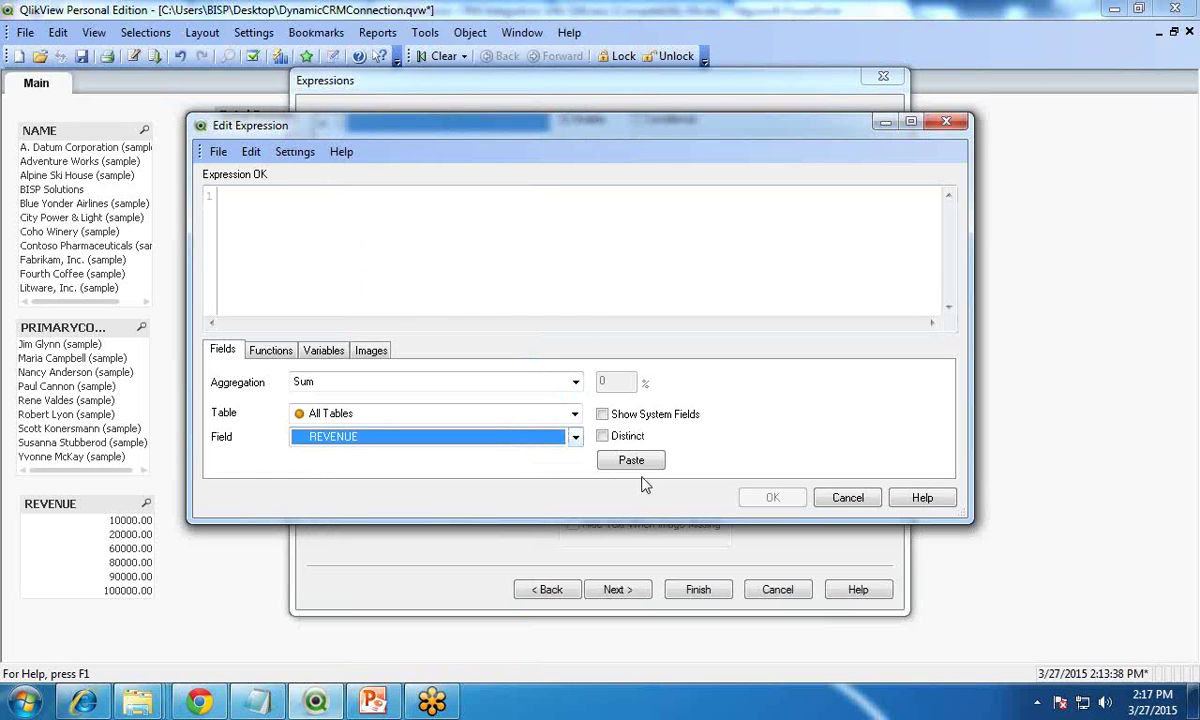
click(631, 460)
click(772, 497)
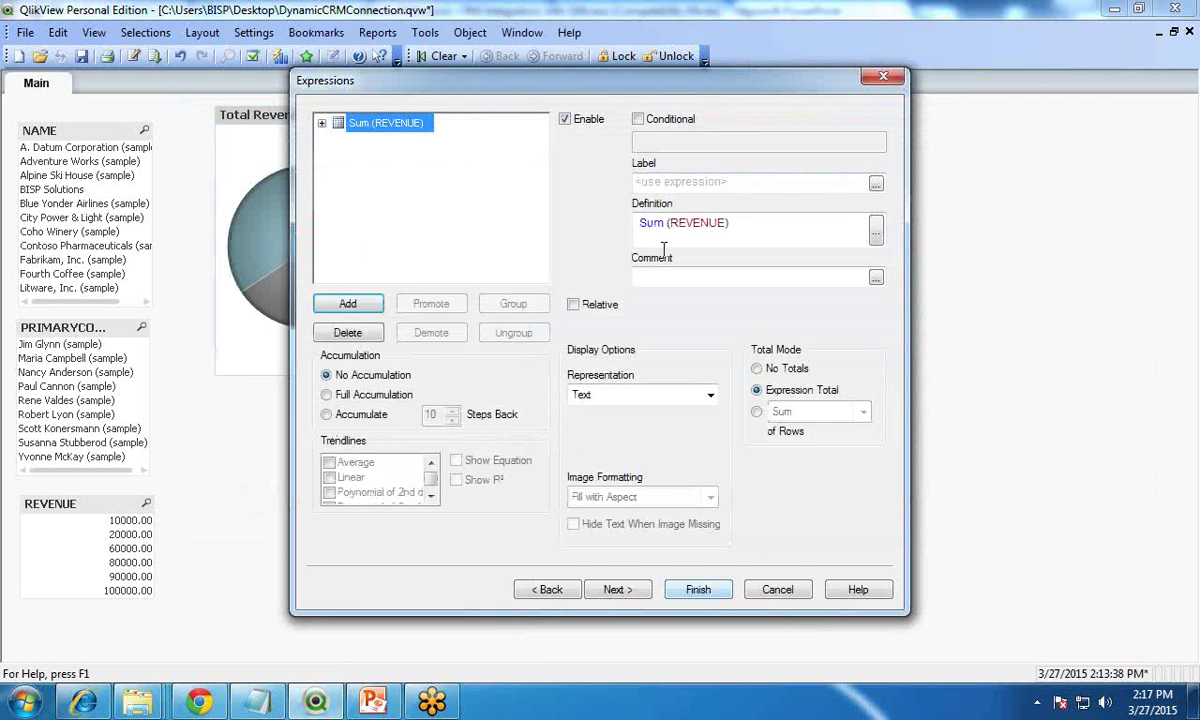
- Label the expression 'Total Revenue'
click(666, 183)
text(Total)
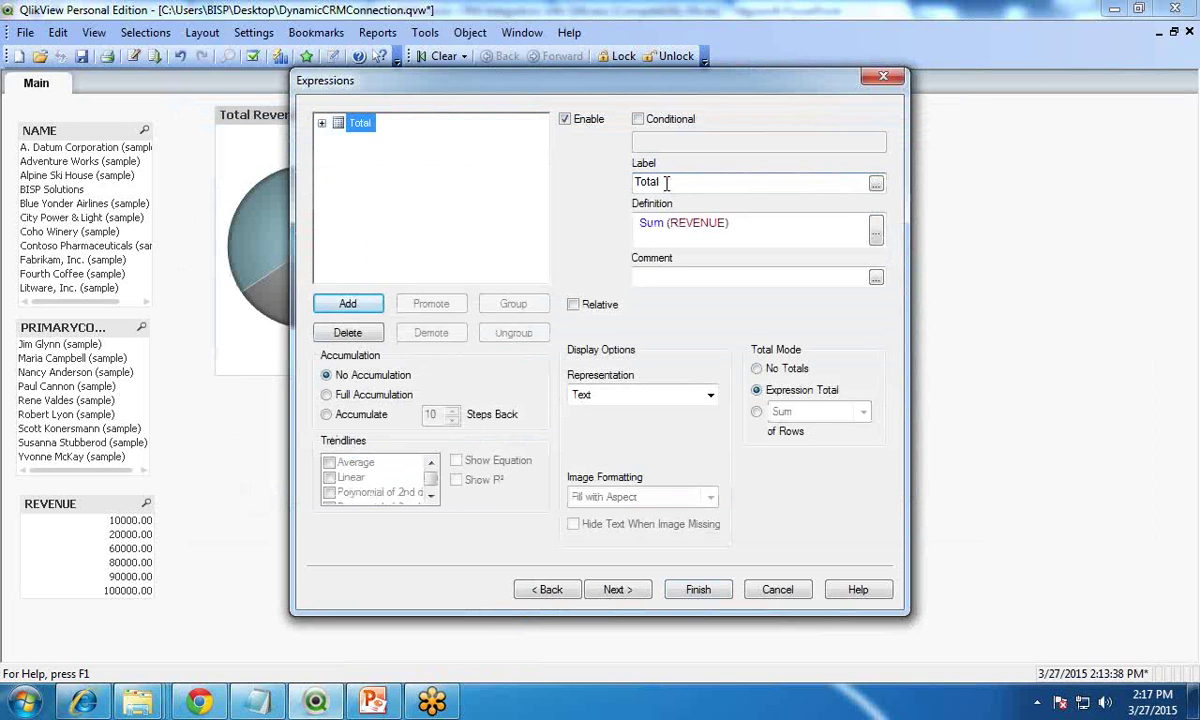
text( revenue)
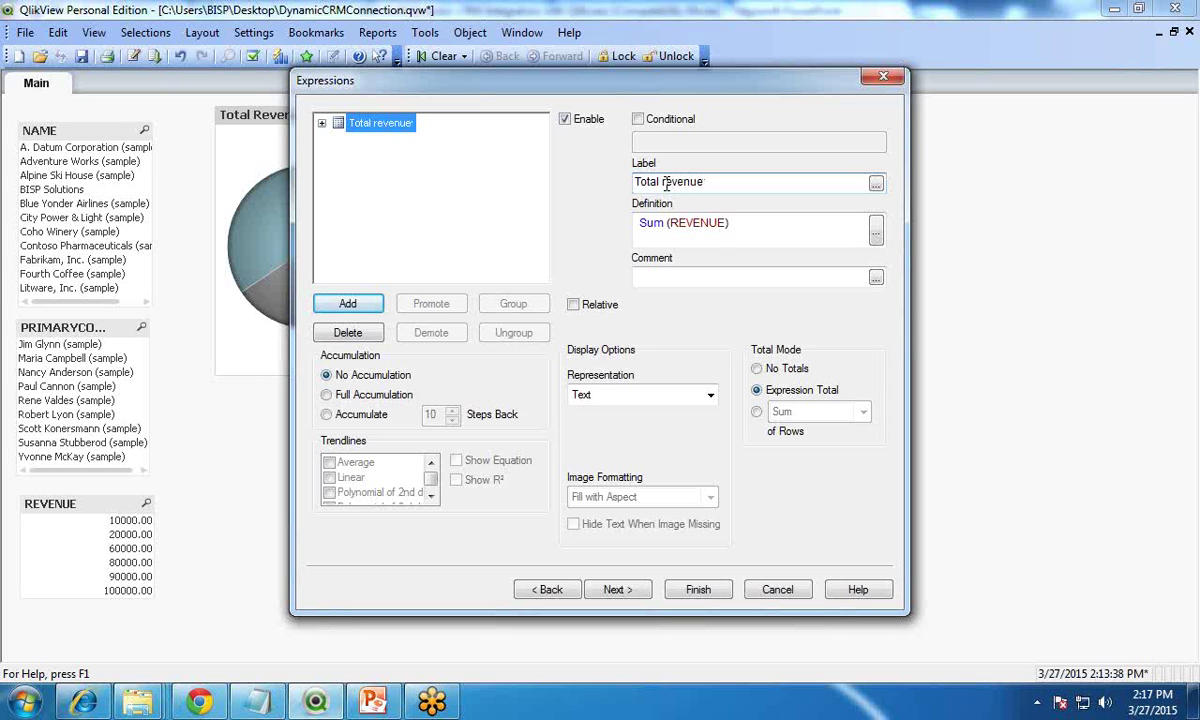
key(BackSpace)
key(BackSpace)
key(BackSpace)
key(BackSpace)
key(BackSpace)
key(BackSpace)
key(BackSpace)
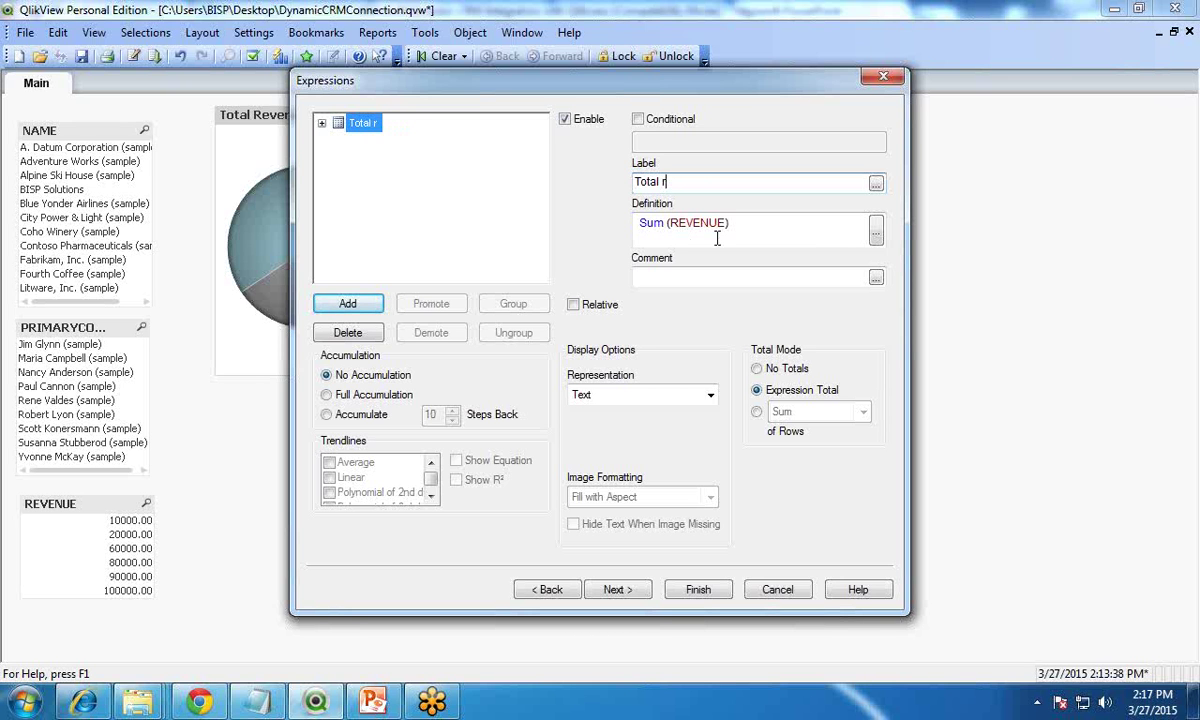
text(Revenue)
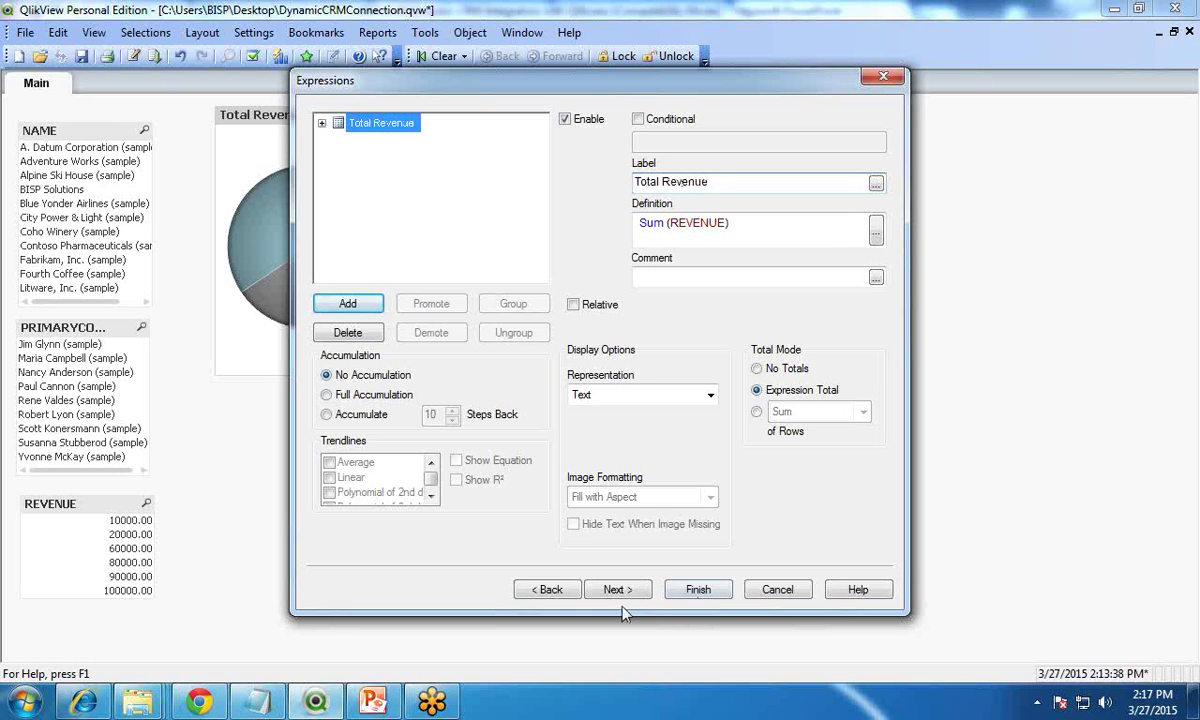
- Finish the Total Revenue table and place it at the upper right beside the pie chart
click(698, 590)
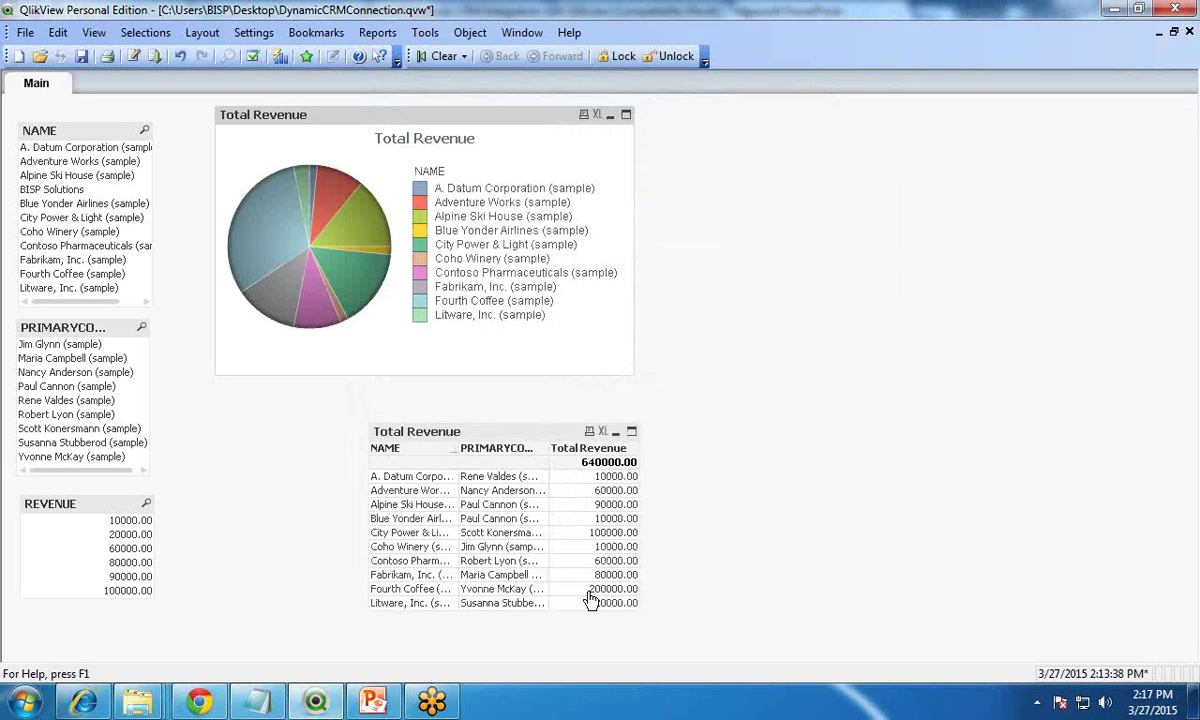
drag(489, 446, 775, 135)
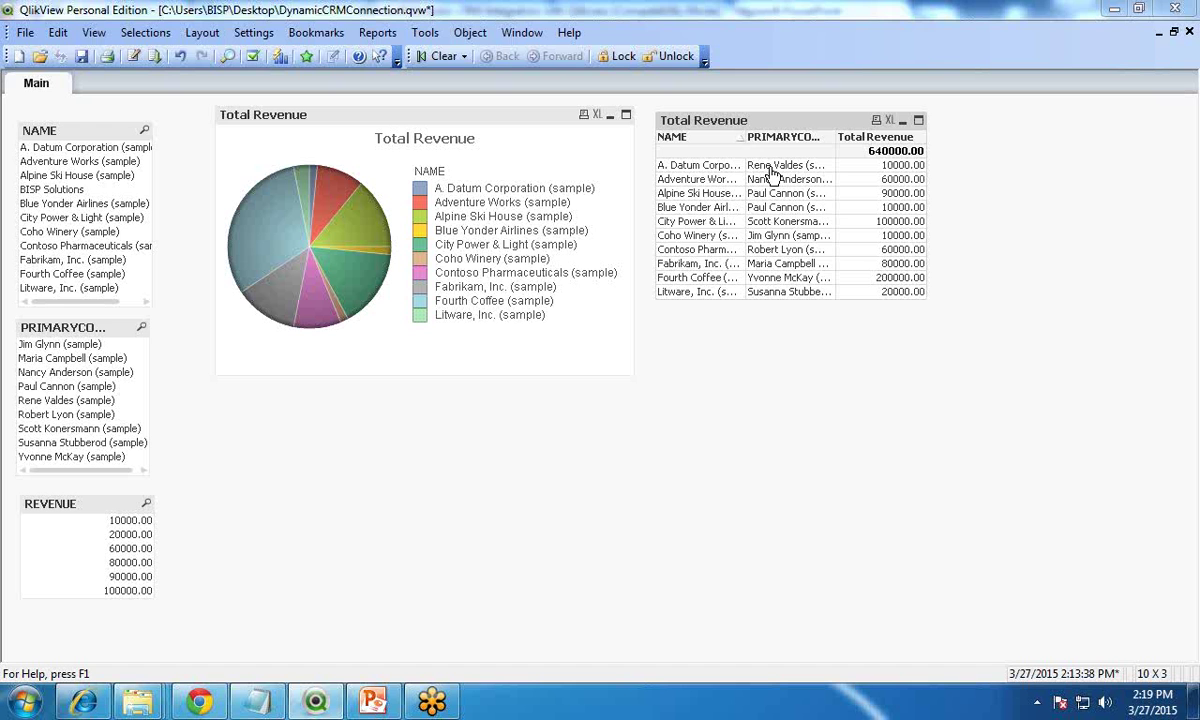
right_click(692, 120)
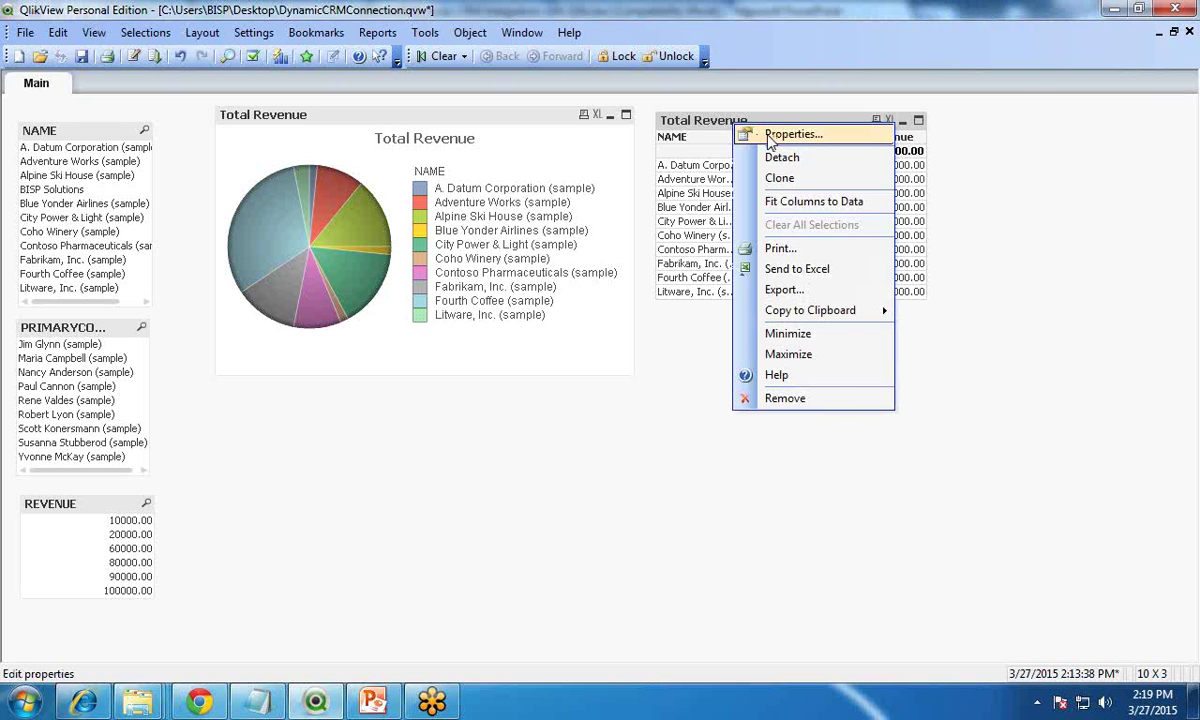
- In the table's properties, select the Total Revenue expression's Background Color attribute
click(792, 134)
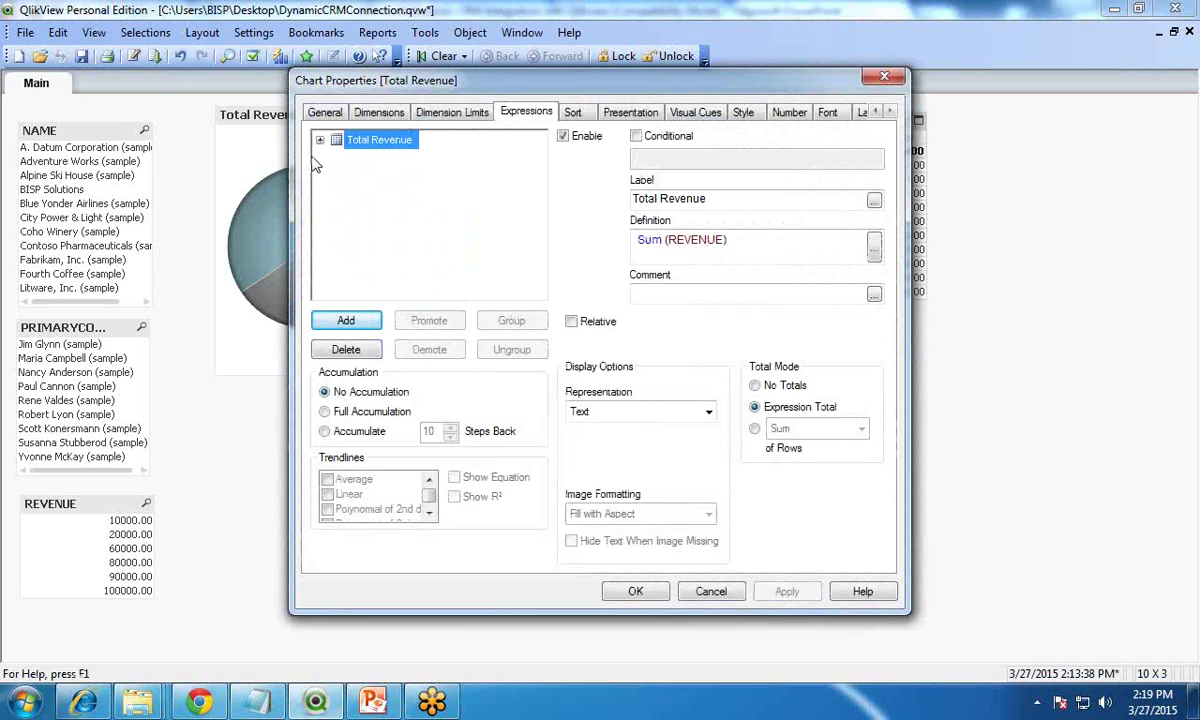
click(450, 112)
click(520, 113)
drag(597, 88, 450, 101)
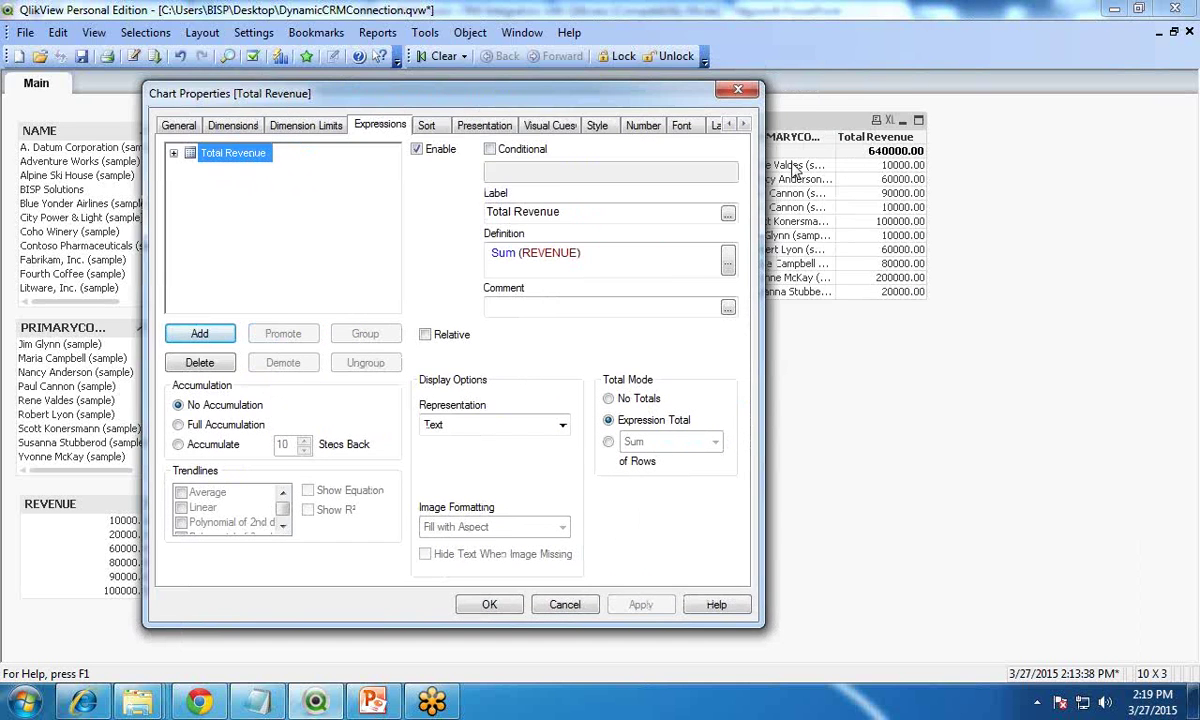
click(174, 153)
click(230, 174)
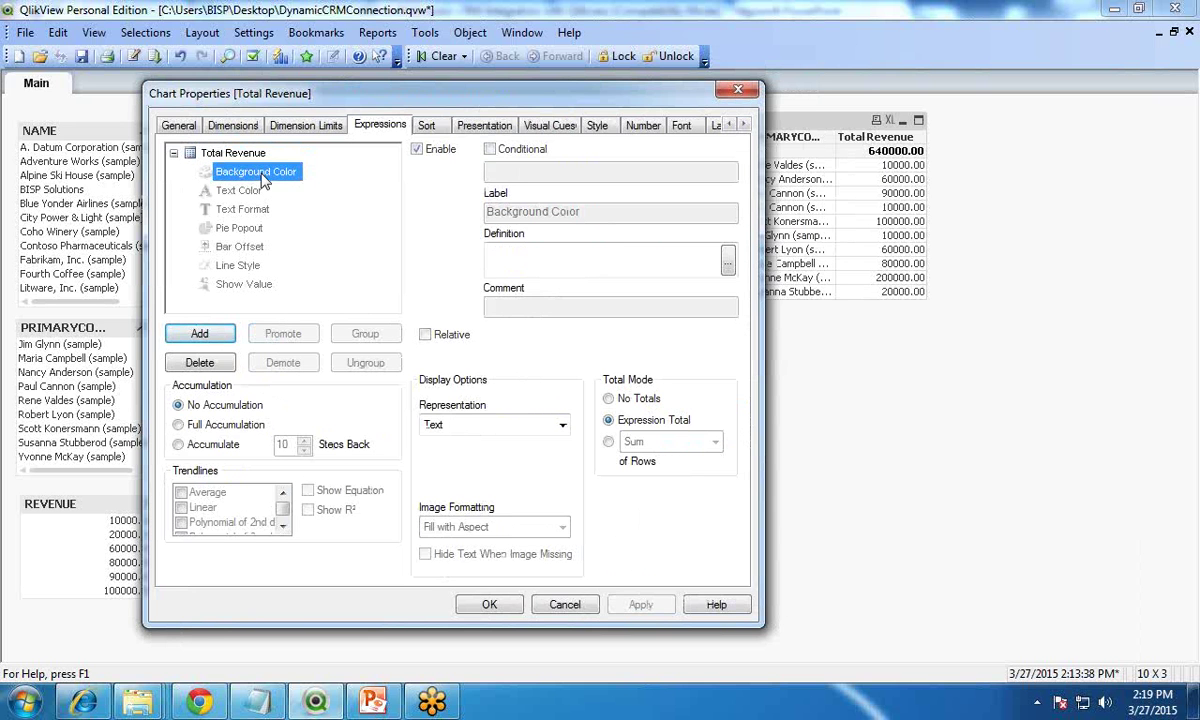
- Enter the colour rule if(REVENUE>60000,RGB(255,255,0),RGB(0,255,255)) and confirm it
click(727, 259)
text(i)
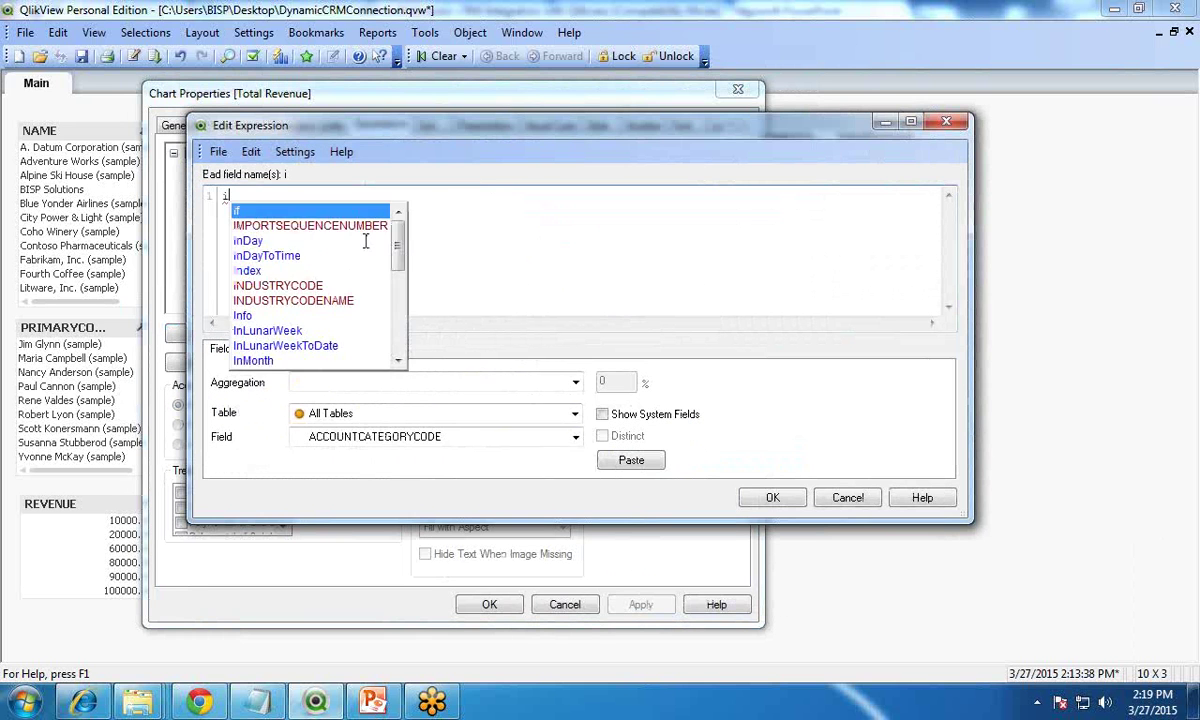
text(f(rev)
key(Return)
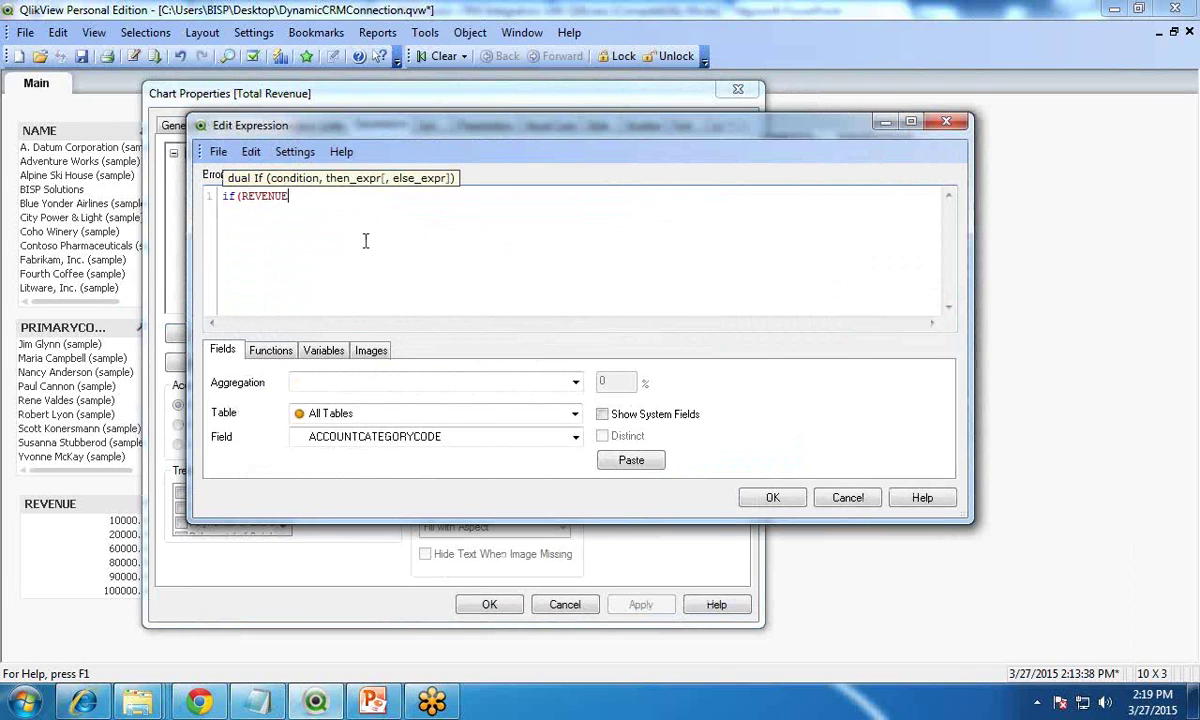
text(>60000,rg)
key(Return)
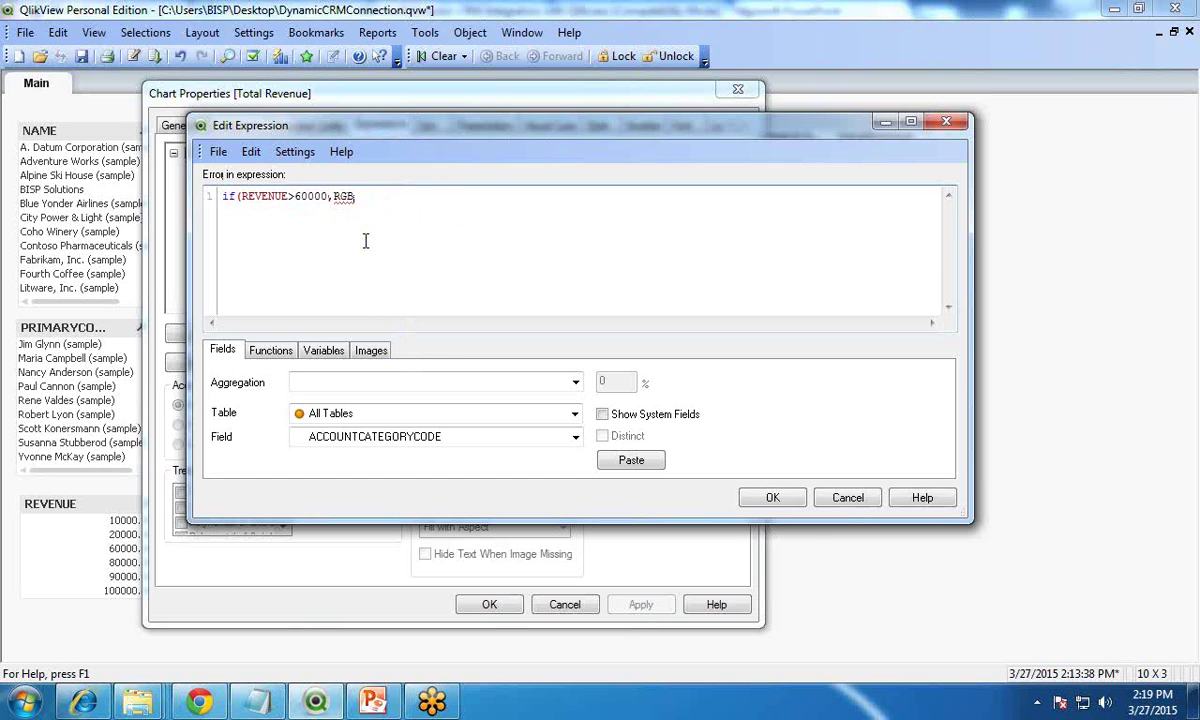
text((255,255,0)
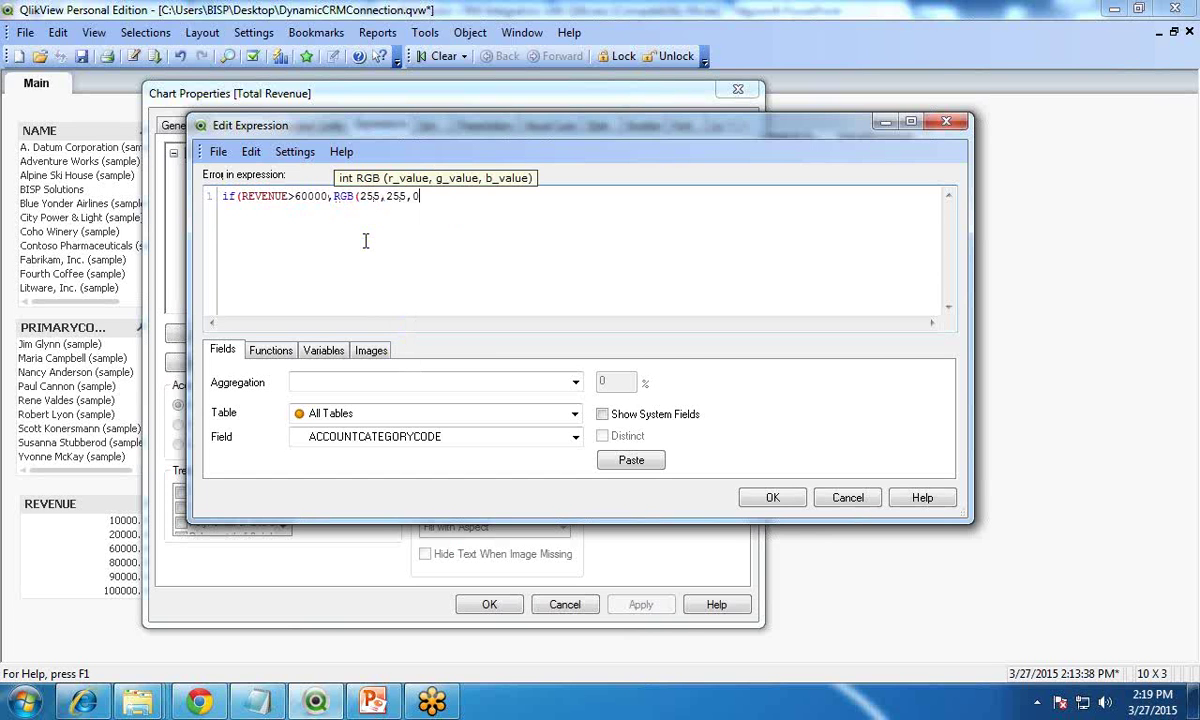
text(),ge)
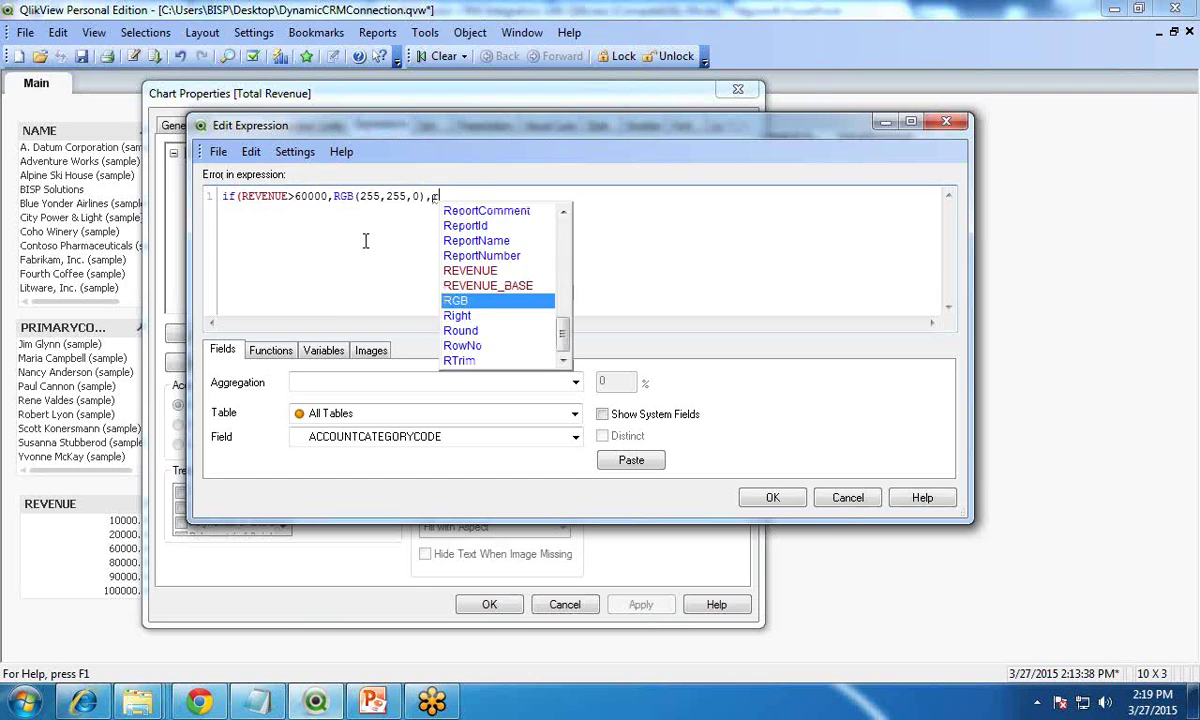
key(BackSpace)
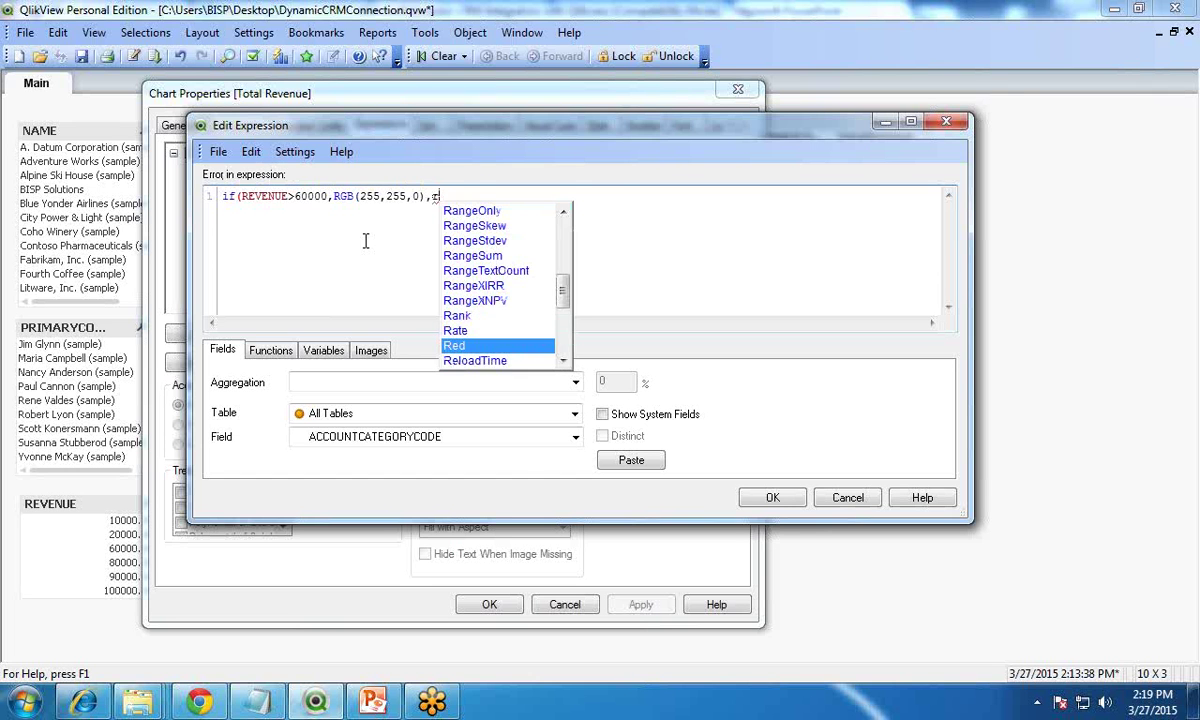
key(BackSpace)
text(RGB(0,255,25)
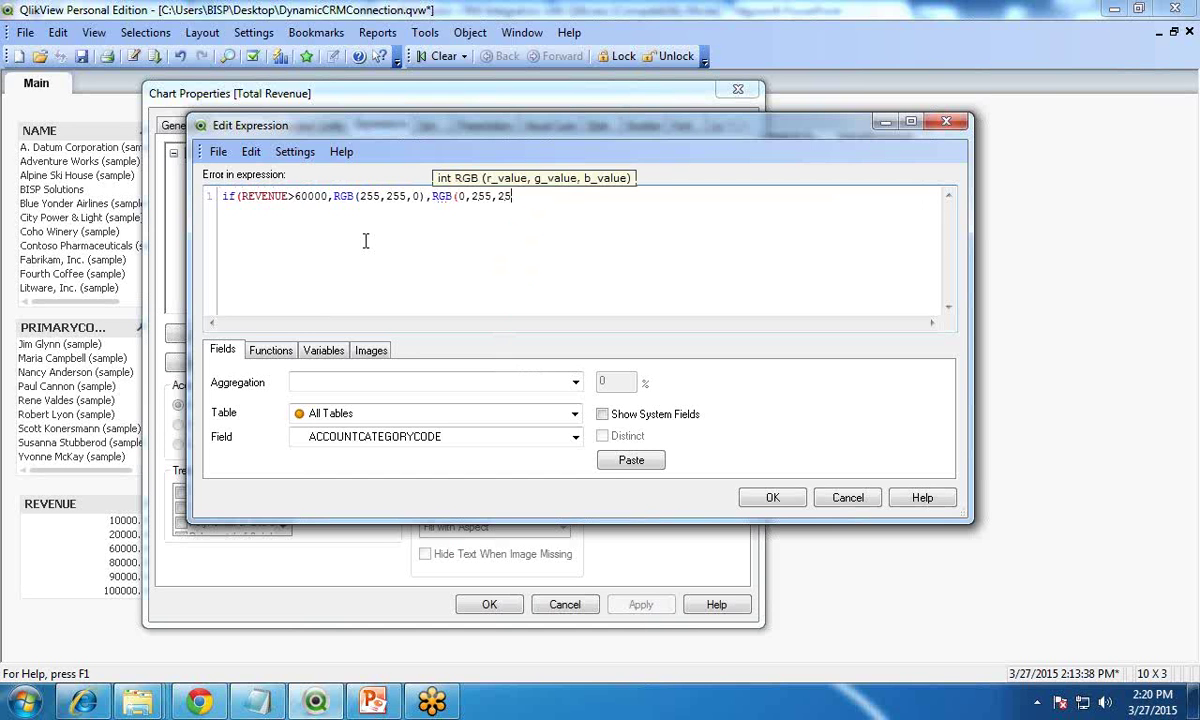
text(5)))
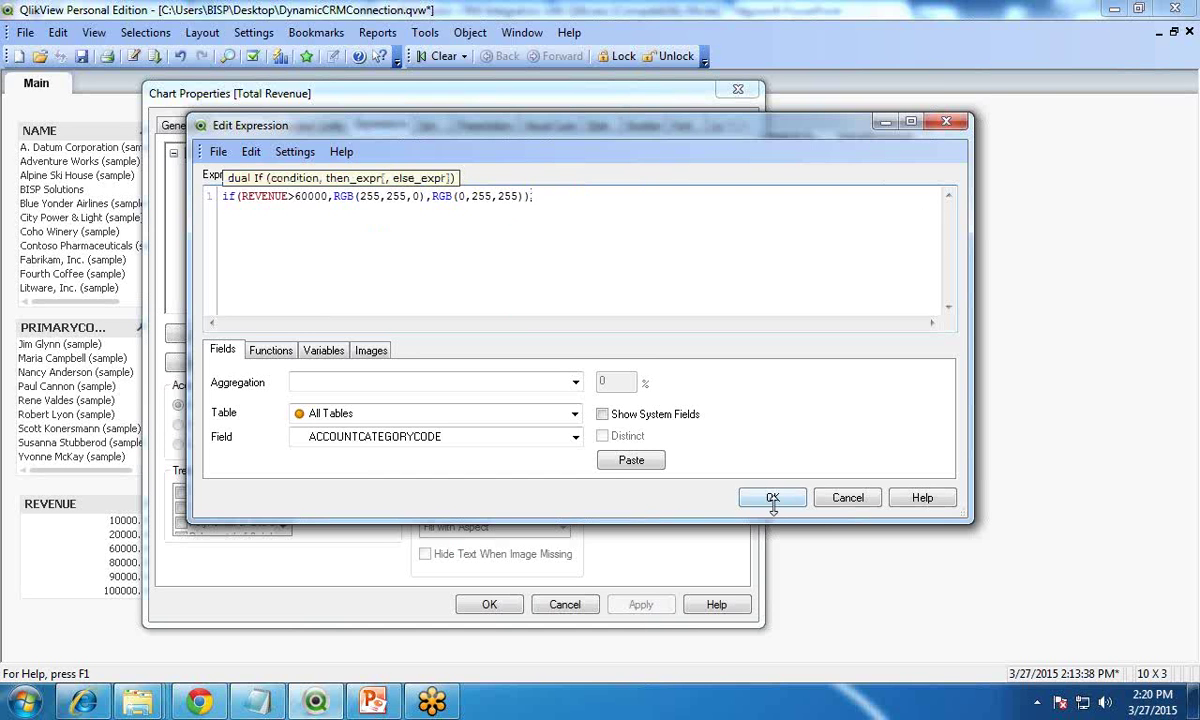
click(788, 498)
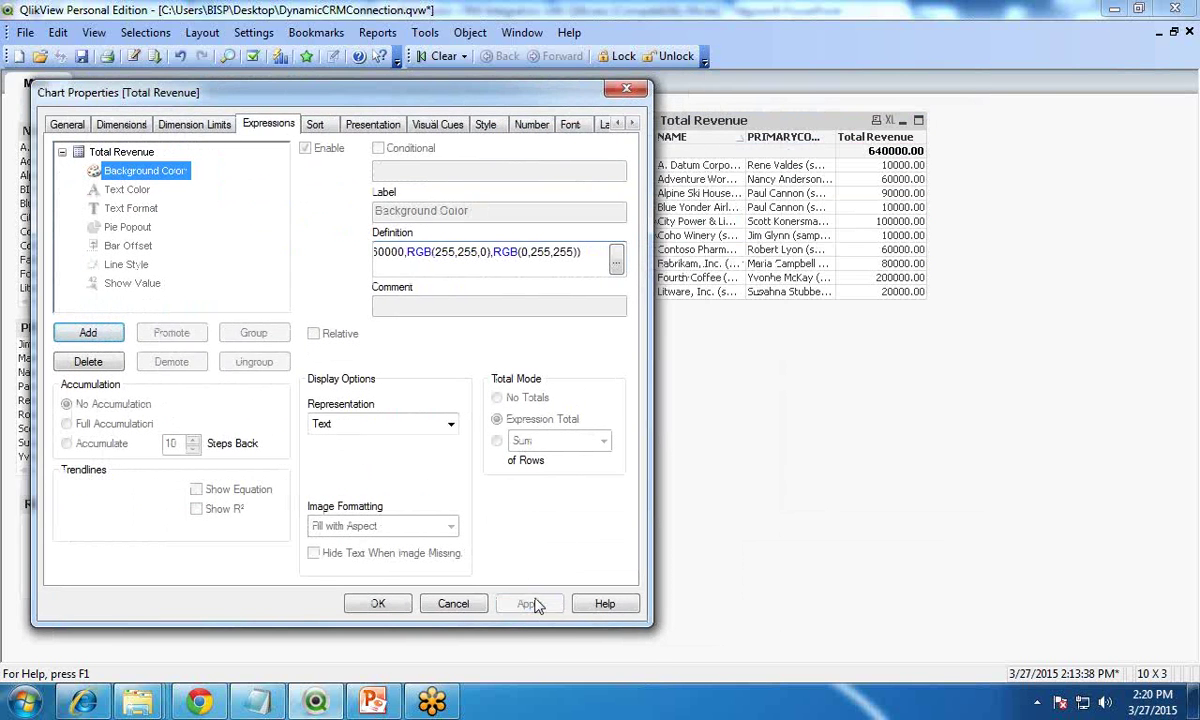
click(529, 603)
- Close Chart Properties to return to the sheet with the yellow/cyan colour-coded table
click(378, 603)
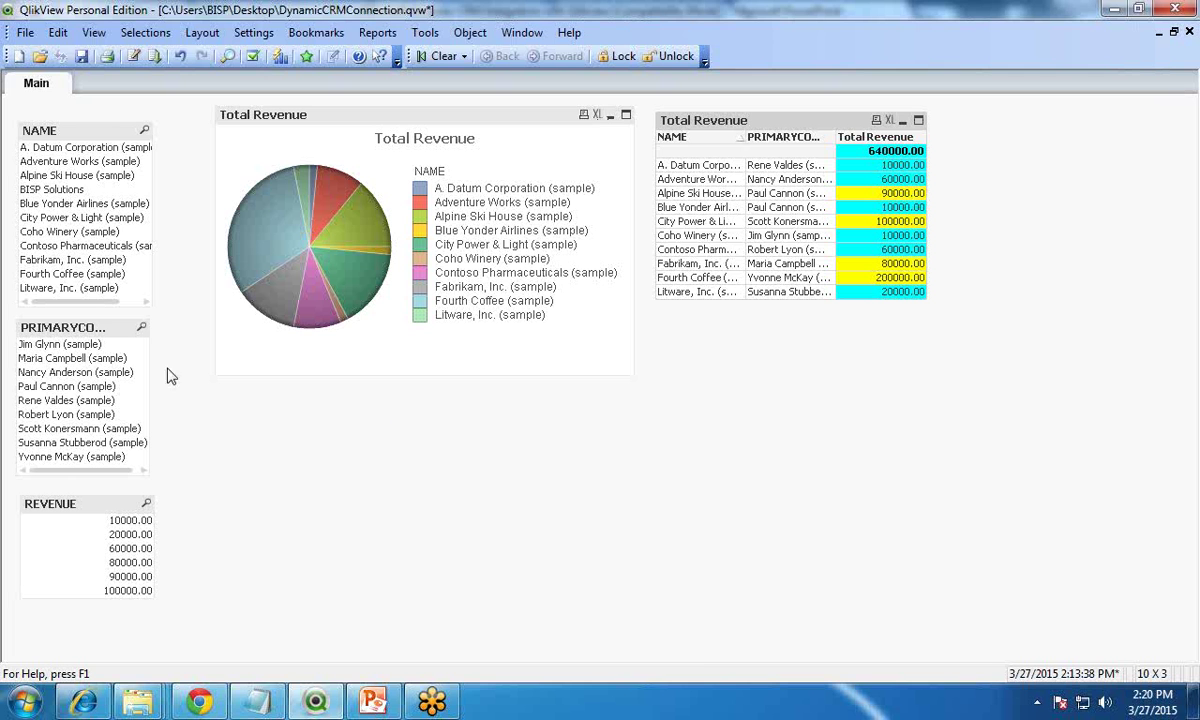
right_click(323, 418)
- Create a Slider/Calendar object bound to the REVENUE field, spanning 10000.00 to 80000.00
mouse_move(400, 476)
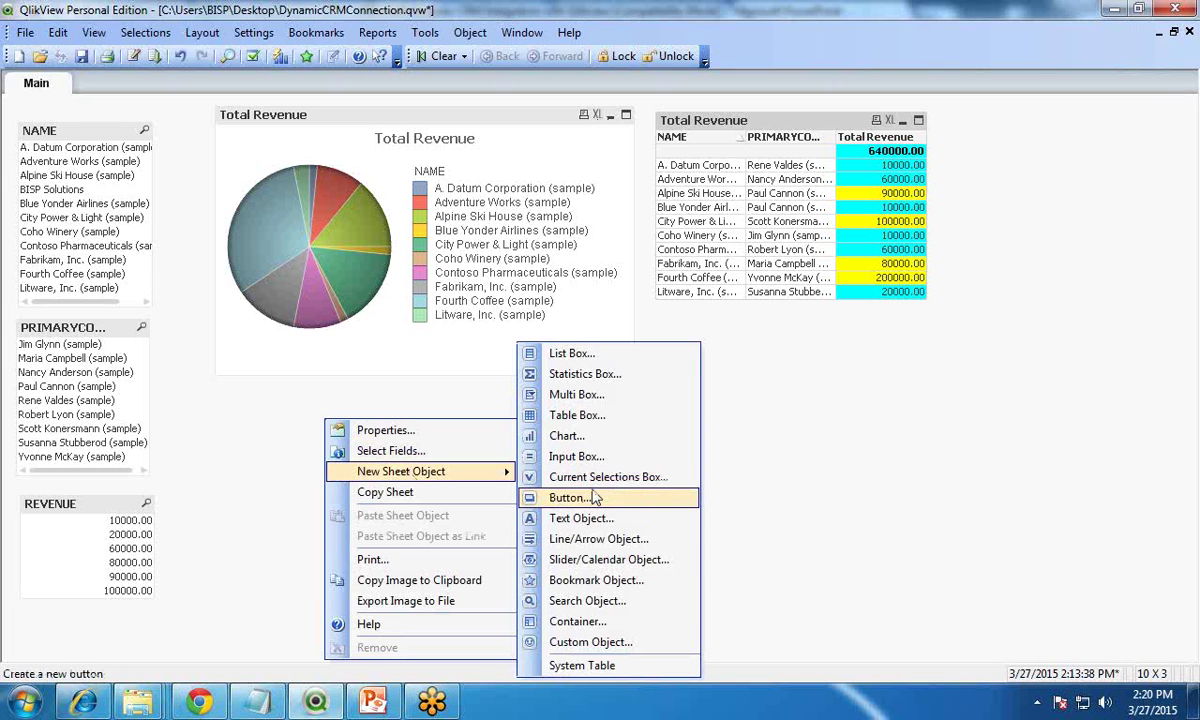
click(588, 559)
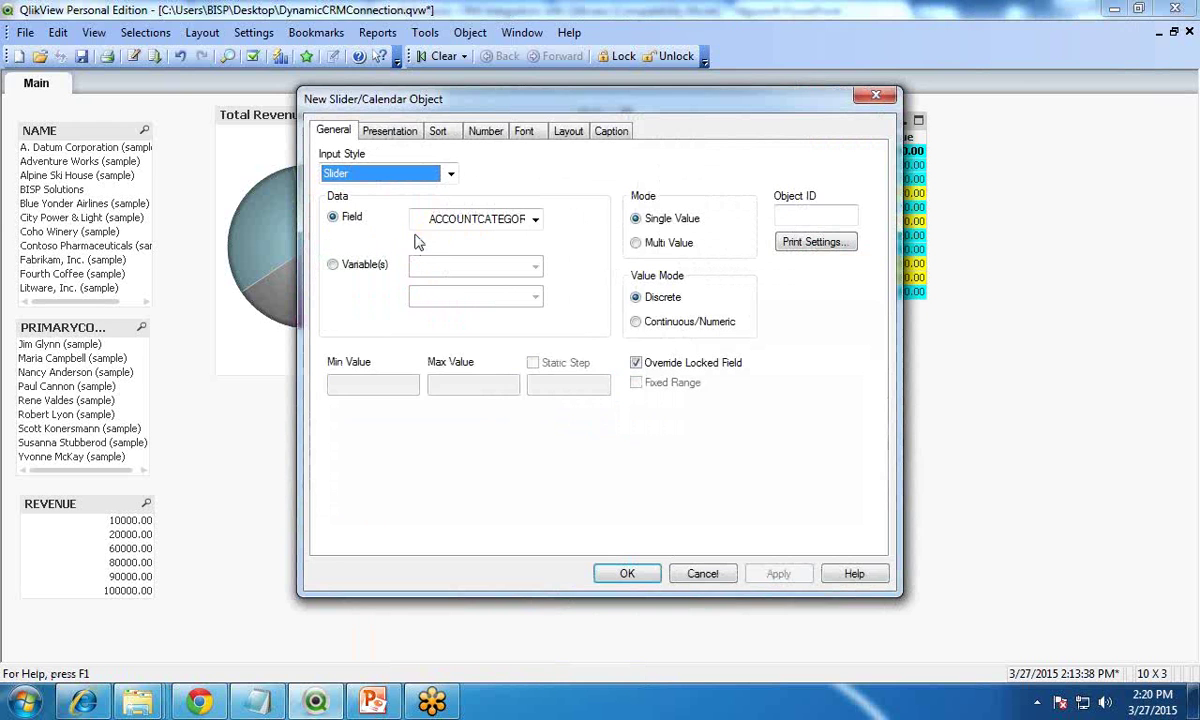
click(519, 230)
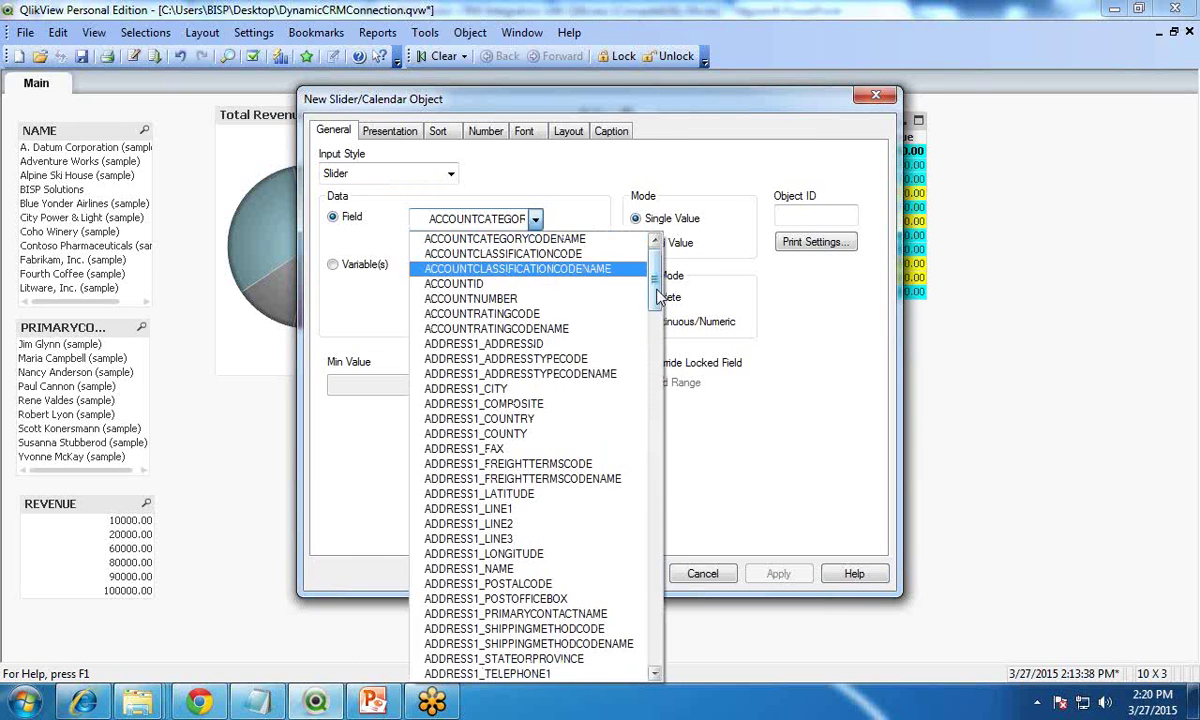
drag(656, 285, 655, 610)
scroll(450, 490, up, 2)
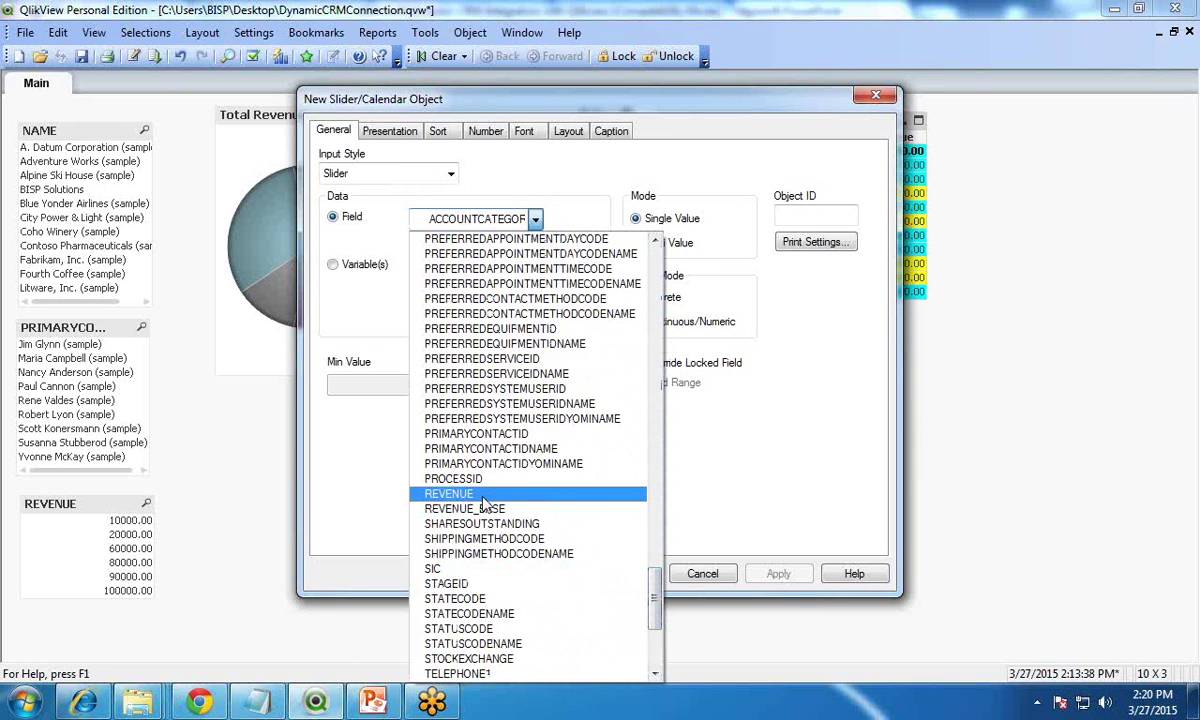
click(450, 490)
click(778, 574)
click(640, 575)
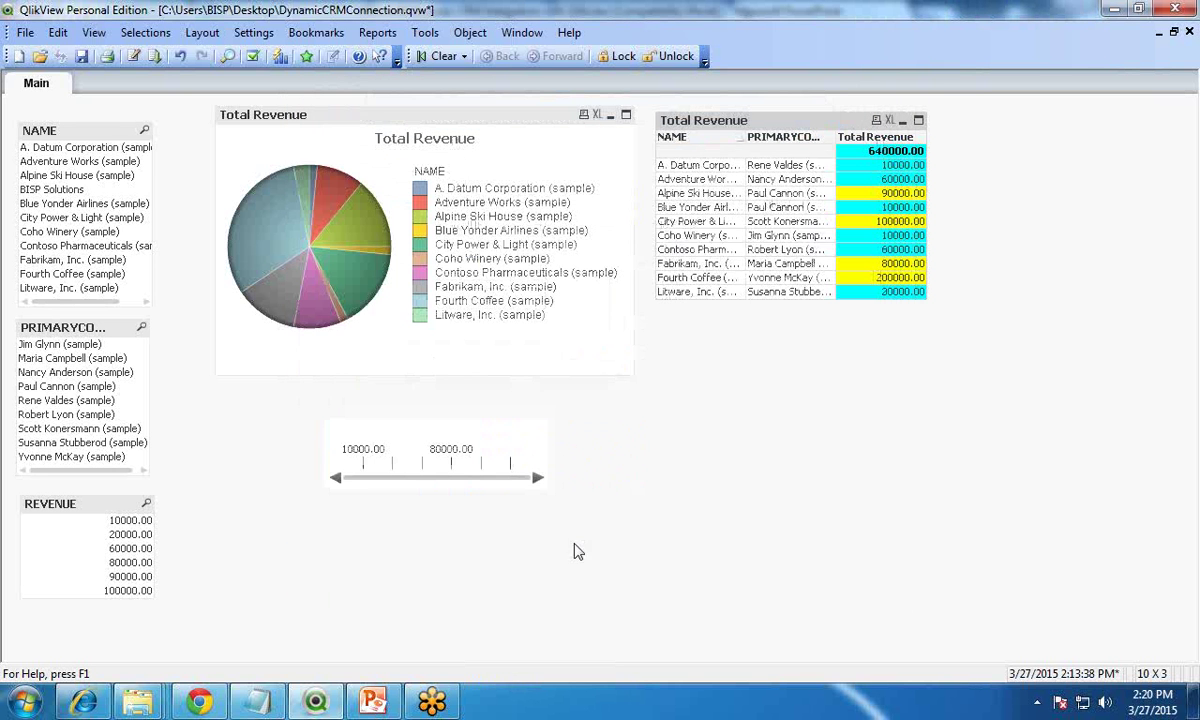
- Filter the sheet with the REVENUE slider at 100000.00 and 10000.00, then clear the selection
drag(423, 482, 367, 487)
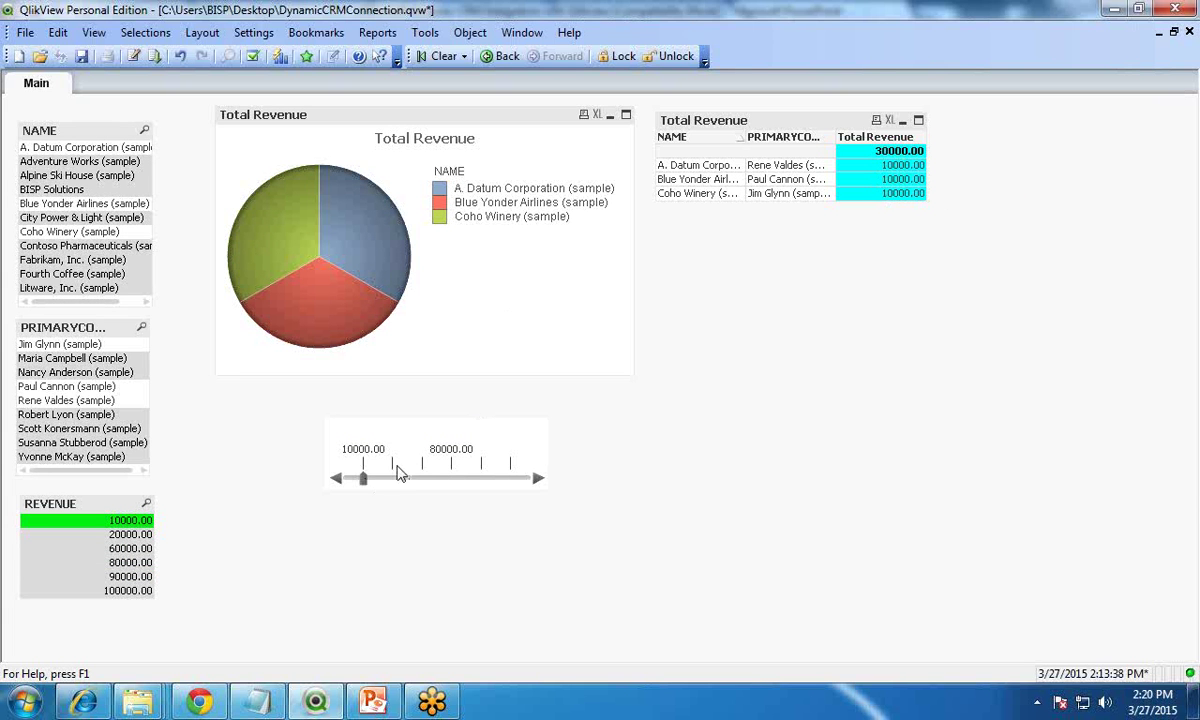
drag(364, 478, 511, 488)
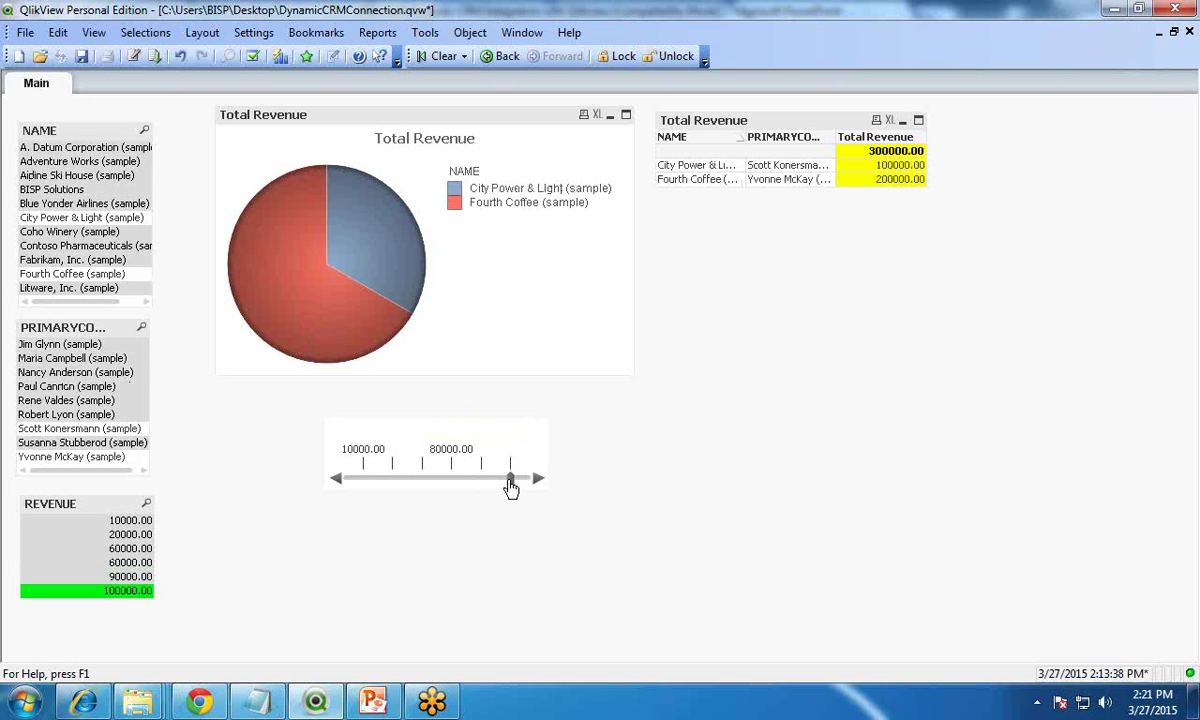
drag(511, 488, 362, 485)
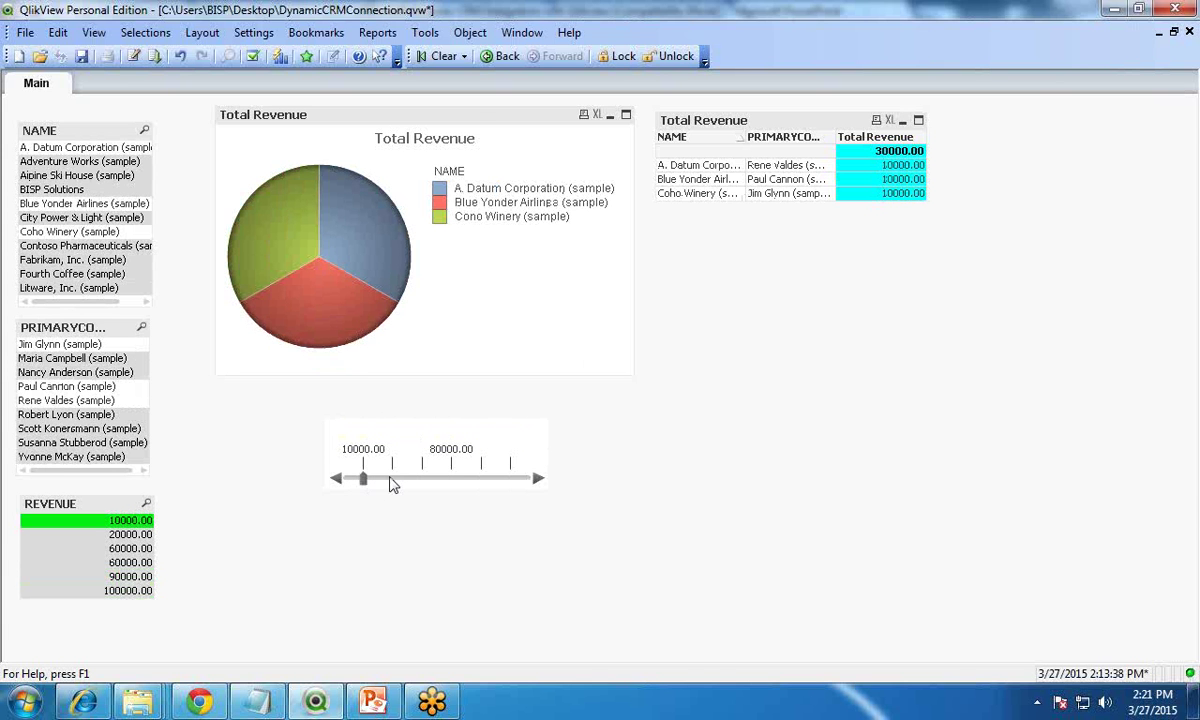
click(436, 57)
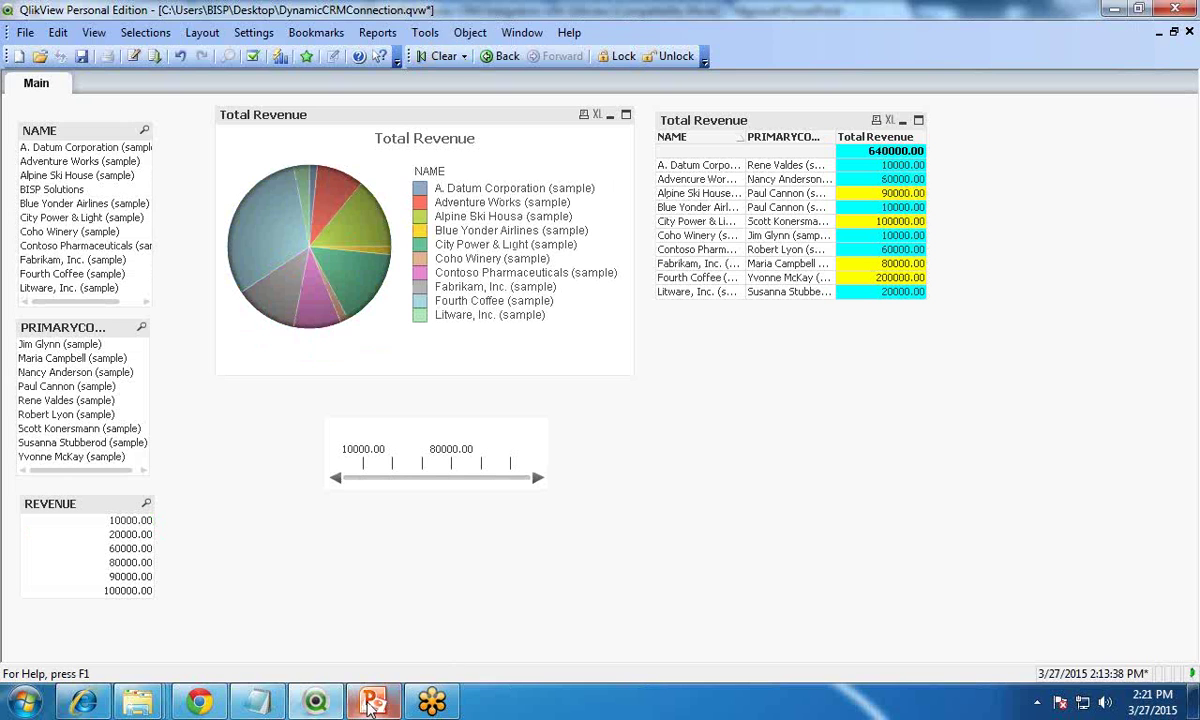
- Show PowerPoint's closing 'Any Question ?' slide as a full-screen slide show
mouse_move(370, 705)
click(366, 600)
click(155, 509)
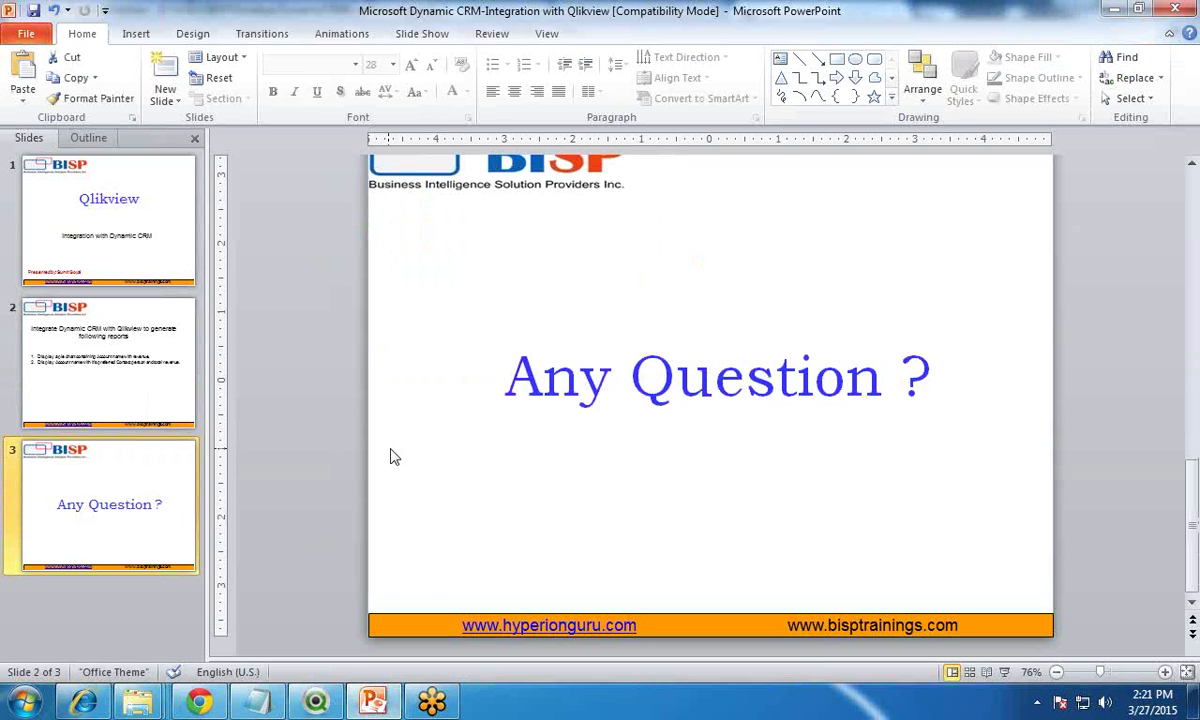
key(shift+F5)
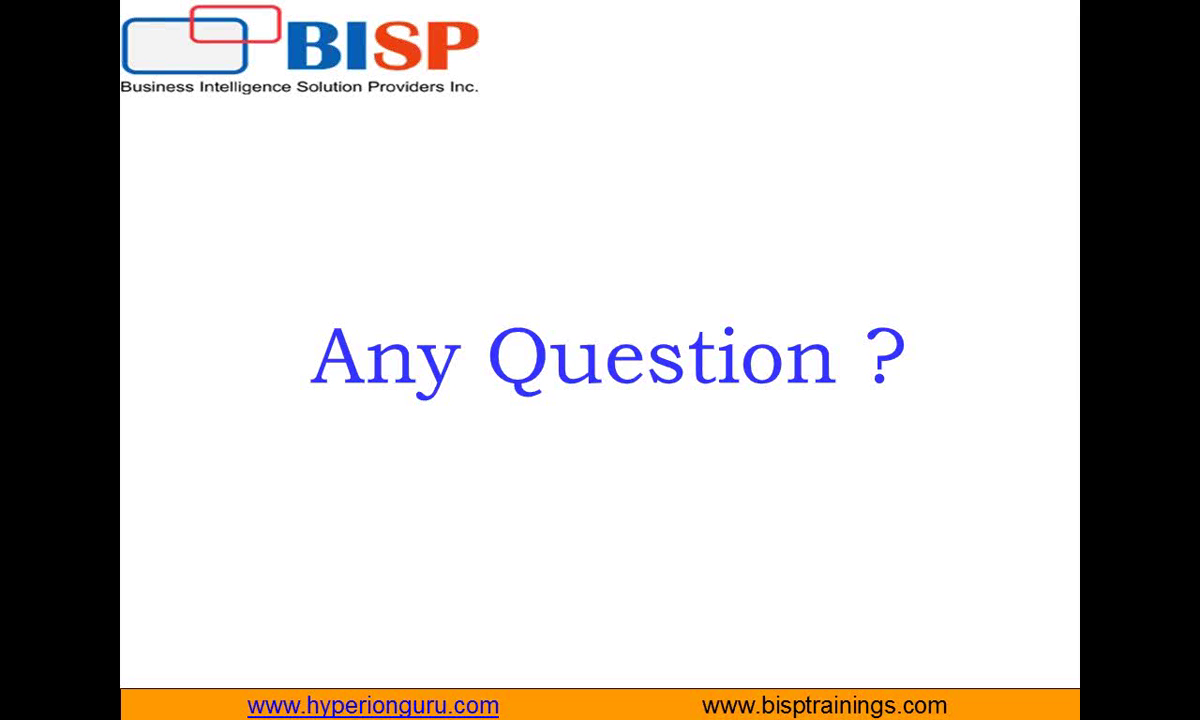